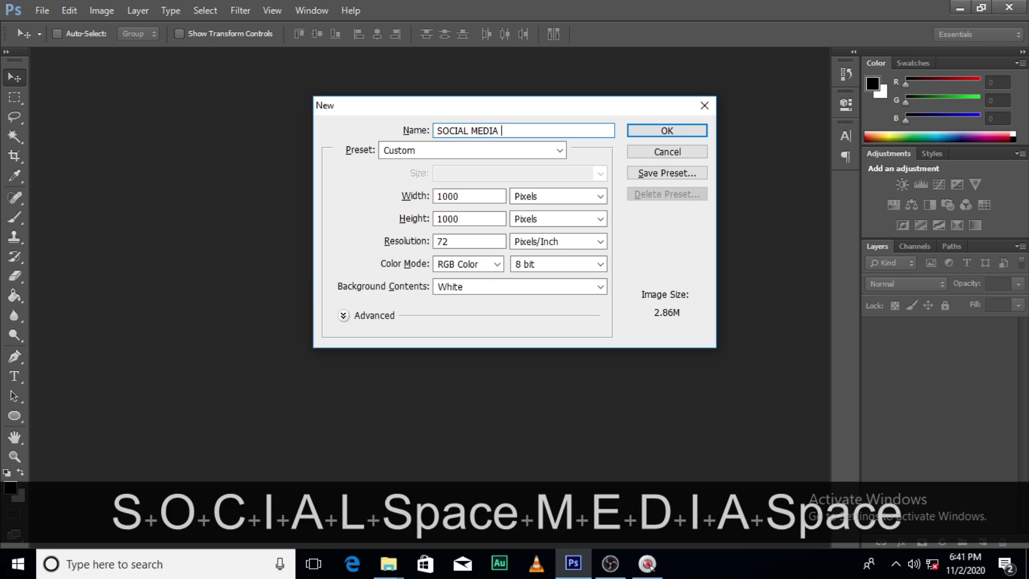
# Complete the document name as SOCIAL MEDIA AD and create the 1000 × 1000 pixel document
pyautogui.write('AD')
pyautogui.click(677, 132)
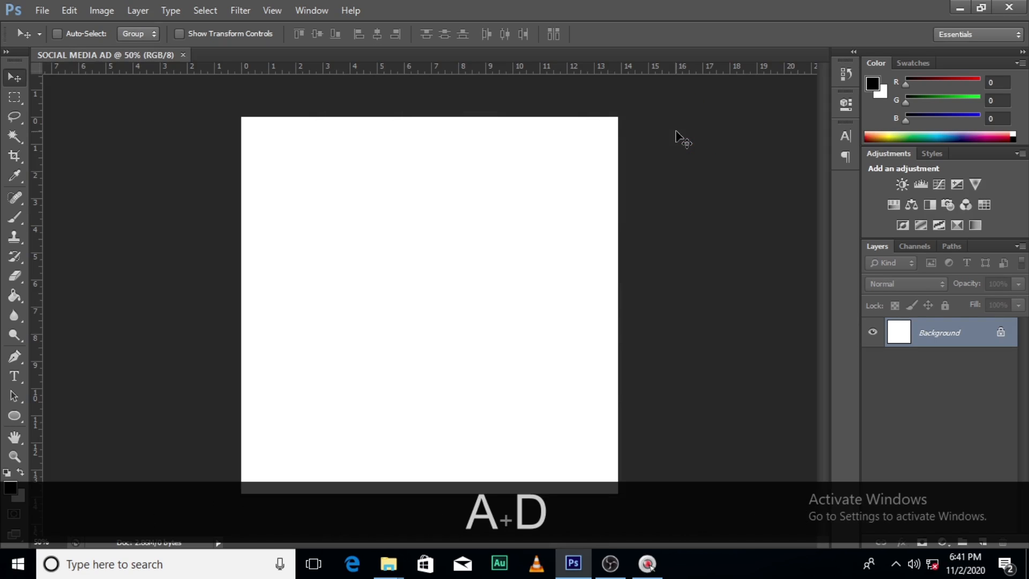
# Draw a wide rectangle shape across the upper part of the canvas, extending past both sides
pyautogui.click(12, 417)
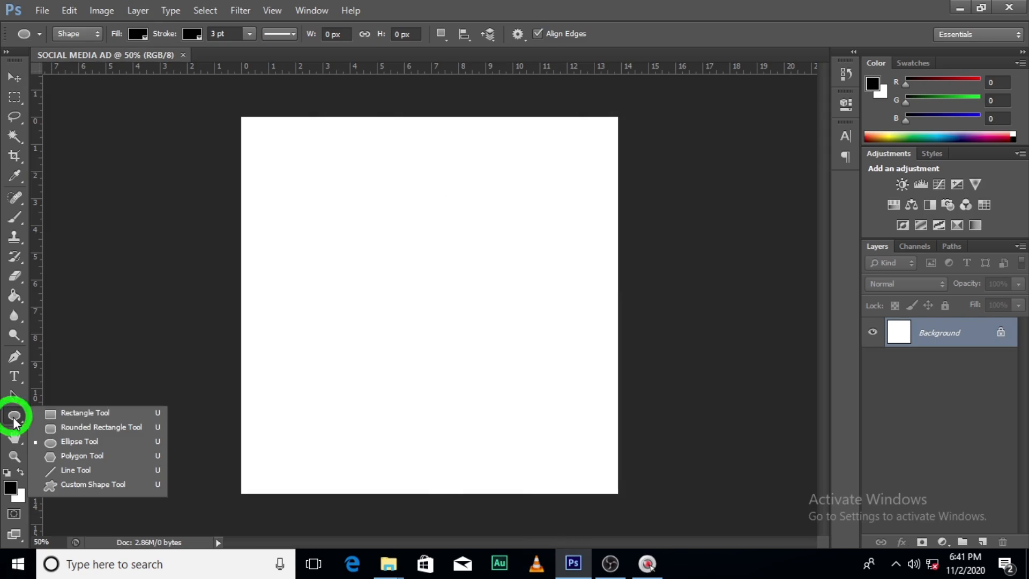
pyautogui.click(72, 414)
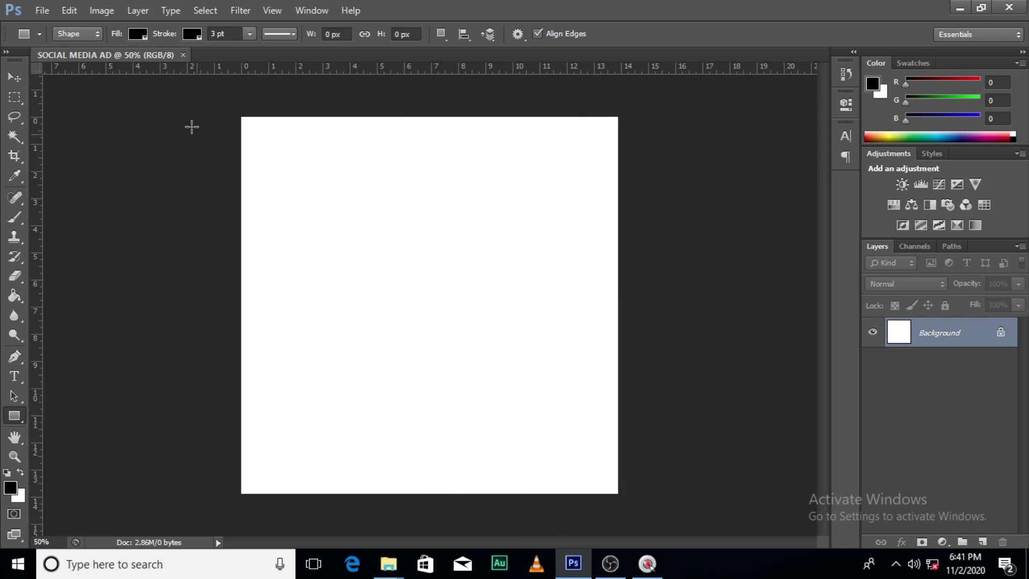
pyautogui.moveTo(196, 98); pyautogui.dragTo(775, 115)
# Transform the rectangle: increase its height, tilt it counterclockwise and position it so its lower edge slants up to the canvas's right side
pyautogui.hotkey('ctrl', 't')
pyautogui.moveTo(456, 139); pyautogui.dragTo(401, 163)
pyautogui.moveTo(389, 127); pyautogui.dragTo(294, 83)
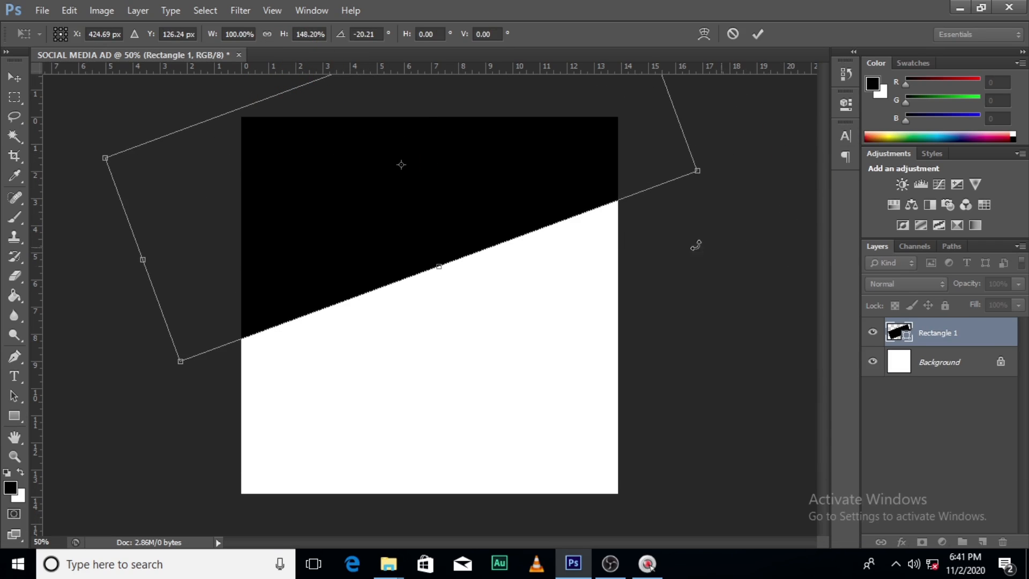
pyautogui.moveTo(390, 233); pyautogui.dragTo(375, 193)
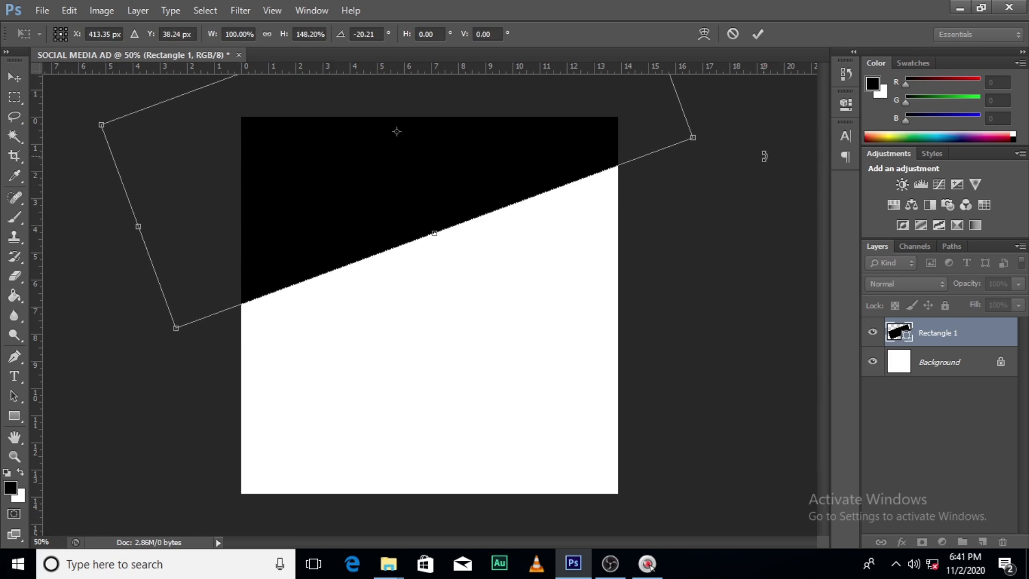
pyautogui.moveTo(763, 155); pyautogui.dragTo(775, 183)
pyautogui.press('Return')
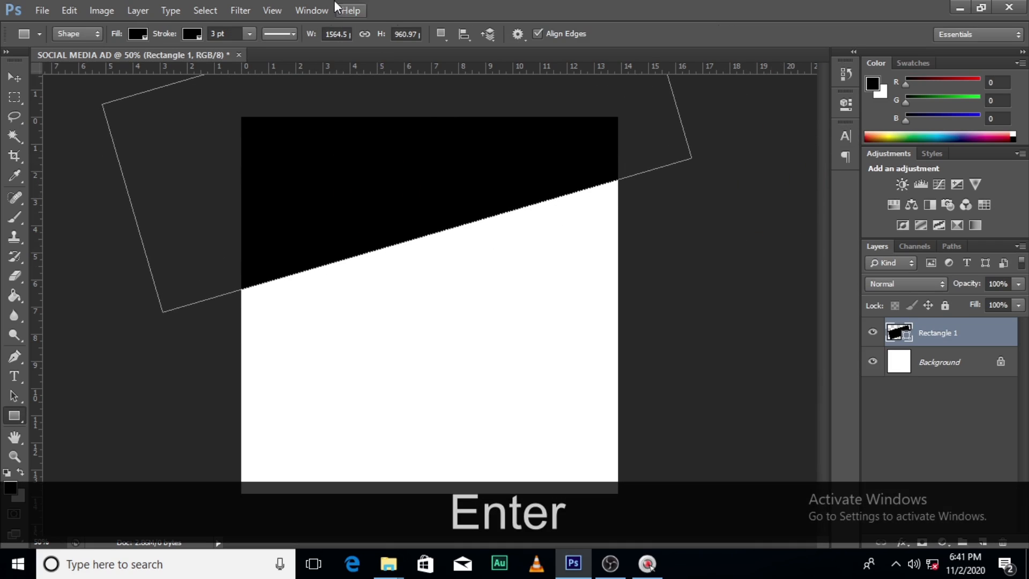
# Remove the tilted rectangle's stroke and set its fill colour to #FF9FB2
pyautogui.click(192, 34)
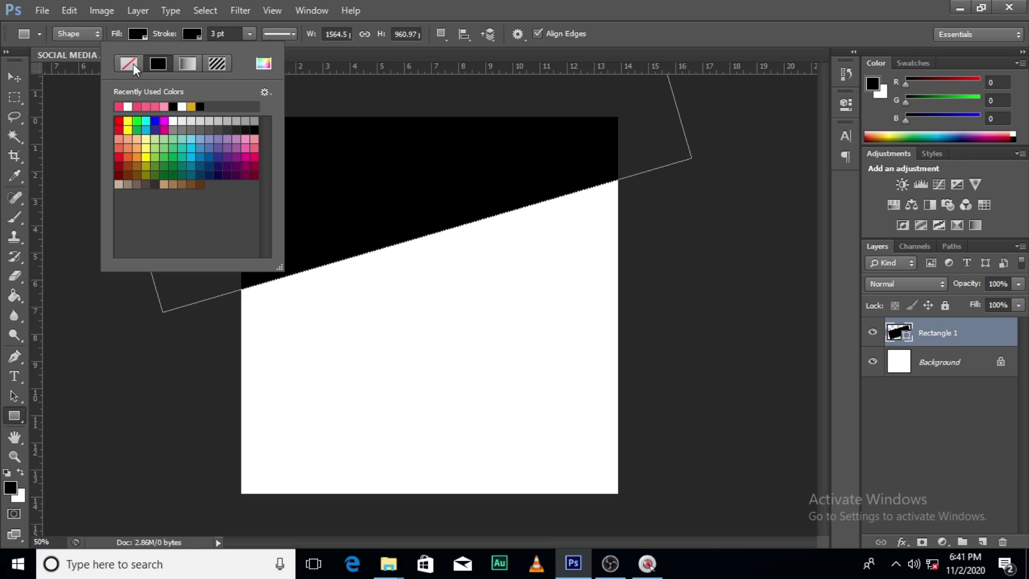
pyautogui.click(133, 64)
pyautogui.click(134, 32)
pyautogui.click(209, 63)
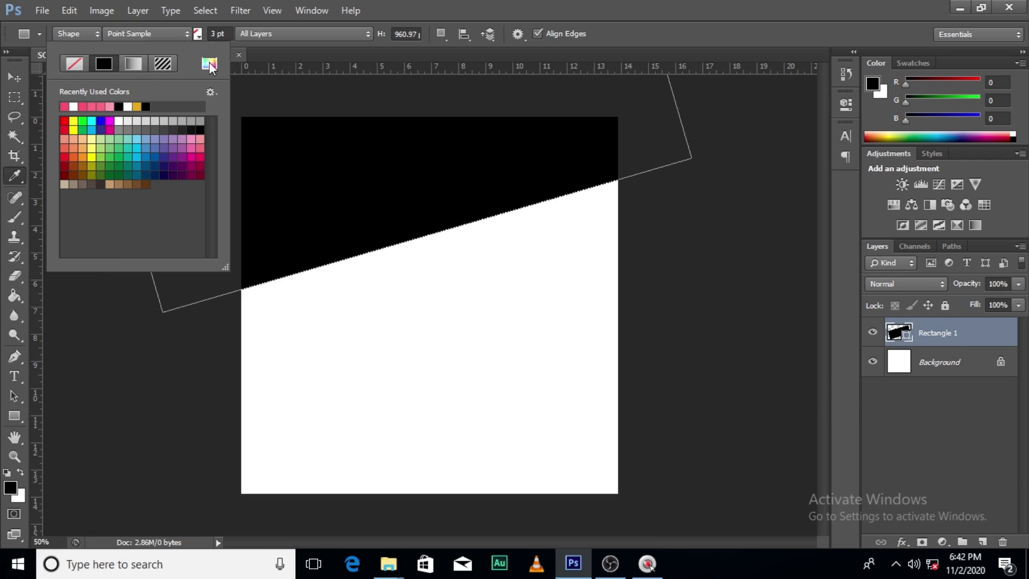
pyautogui.click(773, 389)
pyautogui.moveTo(773, 388); pyautogui.dragTo(675, 375)
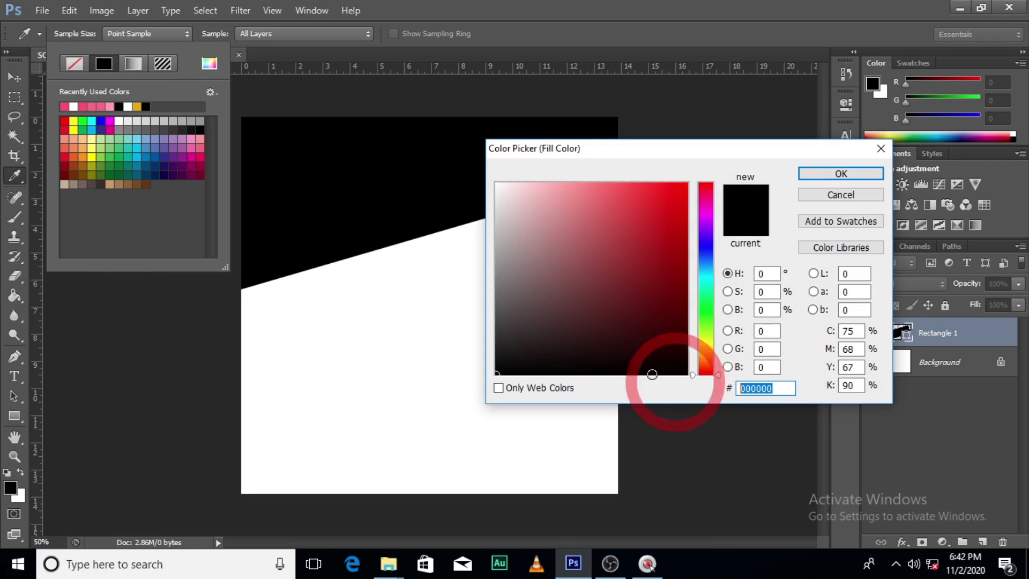
pyautogui.press('Delete')
pyautogui.write('FF')
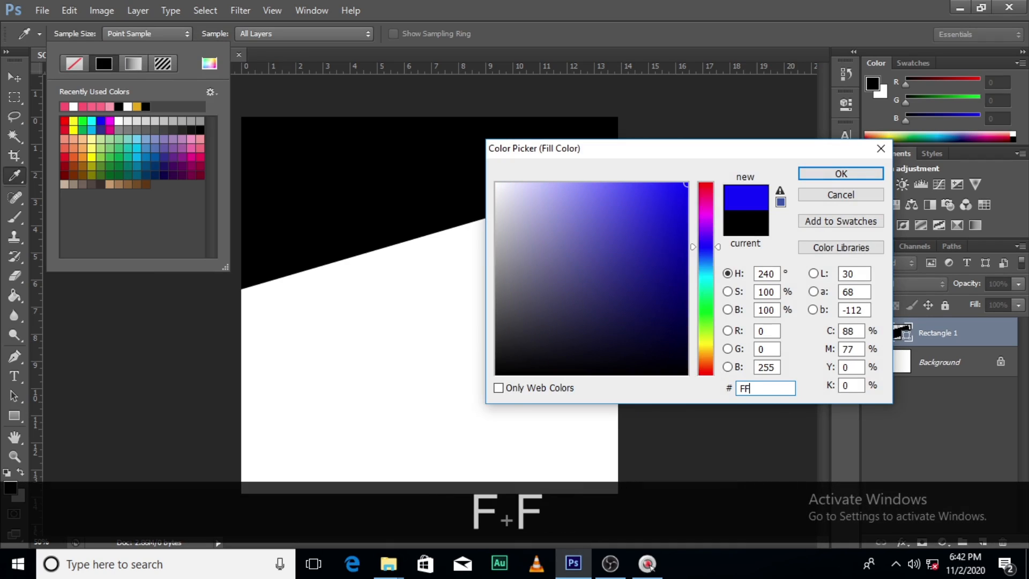
pyautogui.write('9FB2')
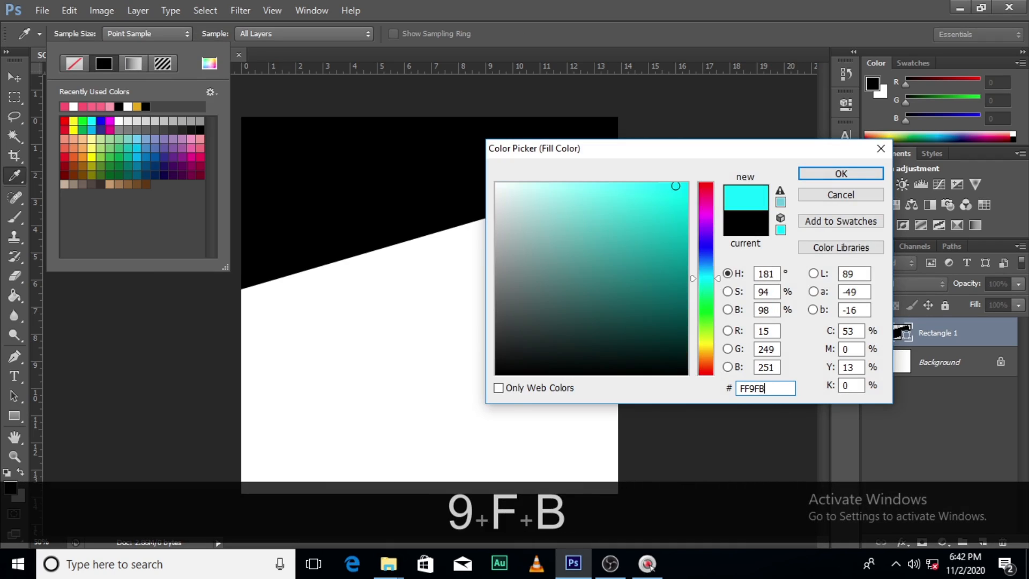
pyautogui.click(840, 173)
# Rename the pink rectangle's layer as 1
pyautogui.click(946, 338)
pyautogui.doubleClick(946, 335)
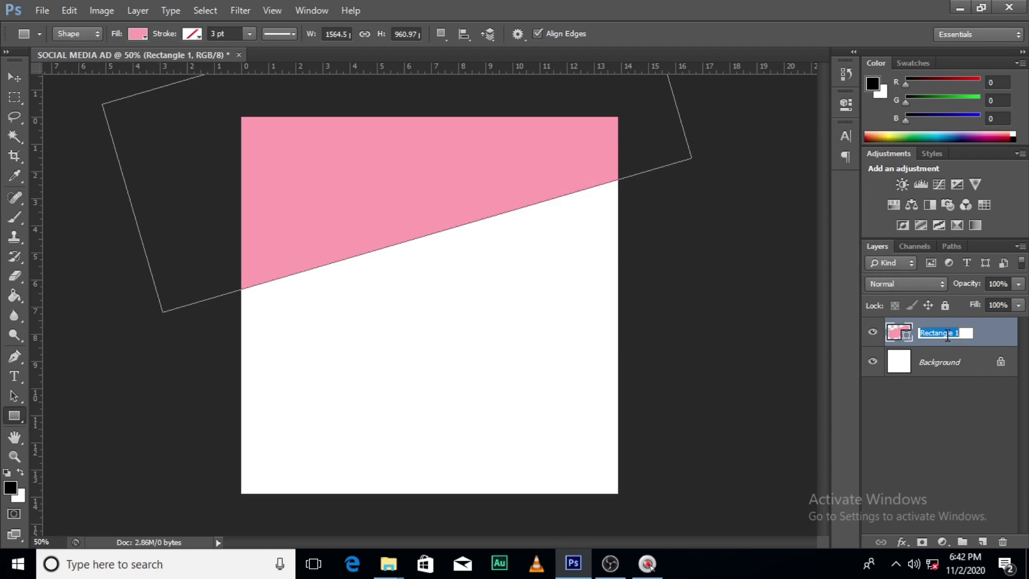
pyautogui.write('1')
pyautogui.press('Return')
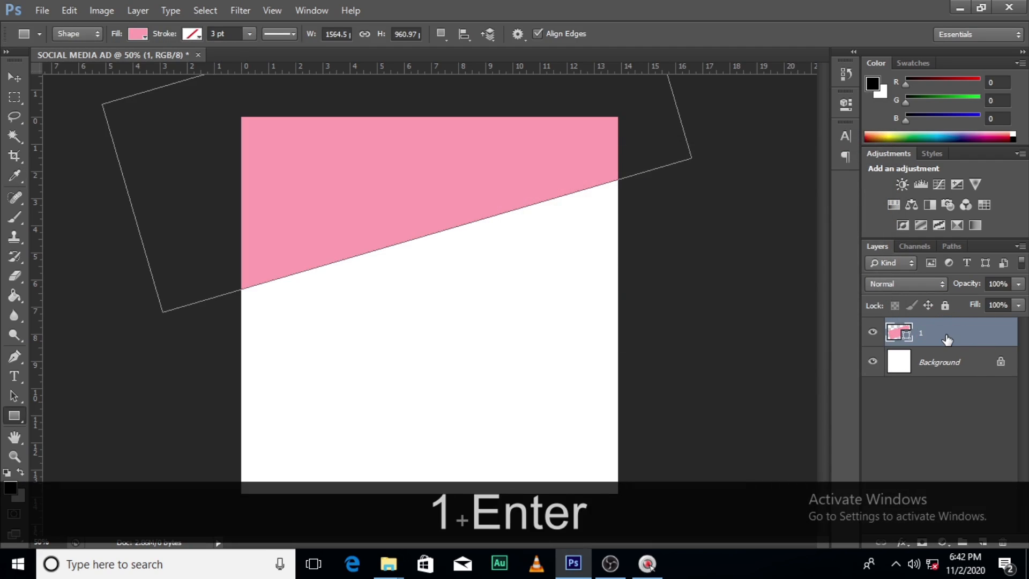
# Duplicate layer 1 and rename the copy as 2
pyautogui.hotkey('ctrl', 'j')
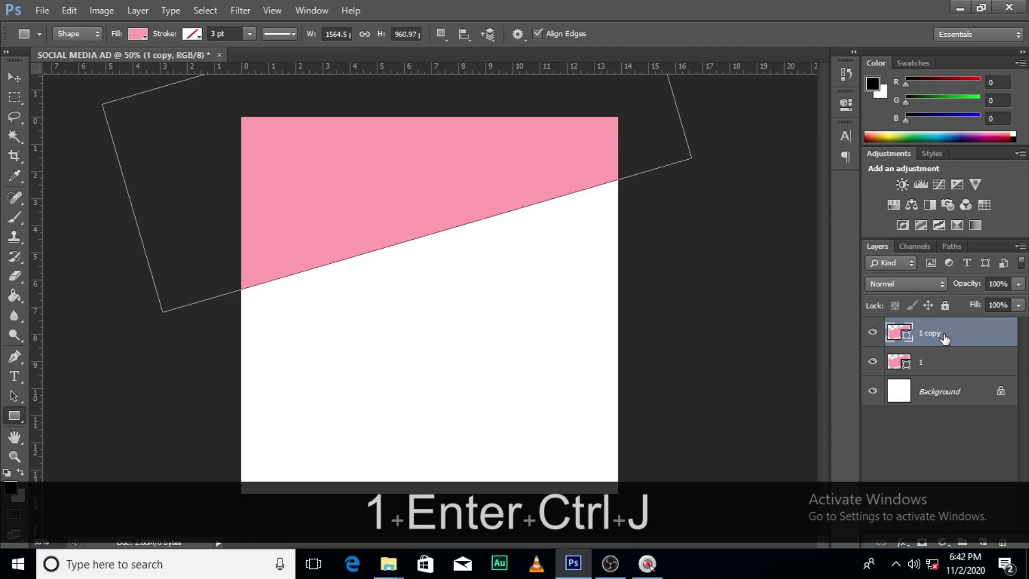
pyautogui.doubleClick(927, 337)
pyautogui.write('2')
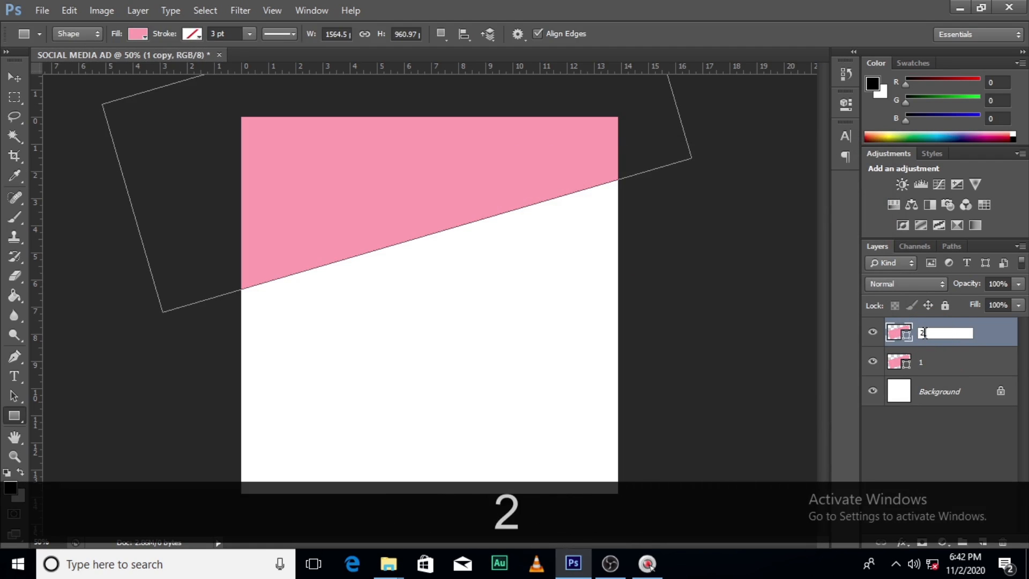
pyautogui.press('Return')
# Rotate shape 2 further counterclockwise and shift it slightly so its lower edge crosses the edge of shape 1
pyautogui.hotkey('ctrl', 't')
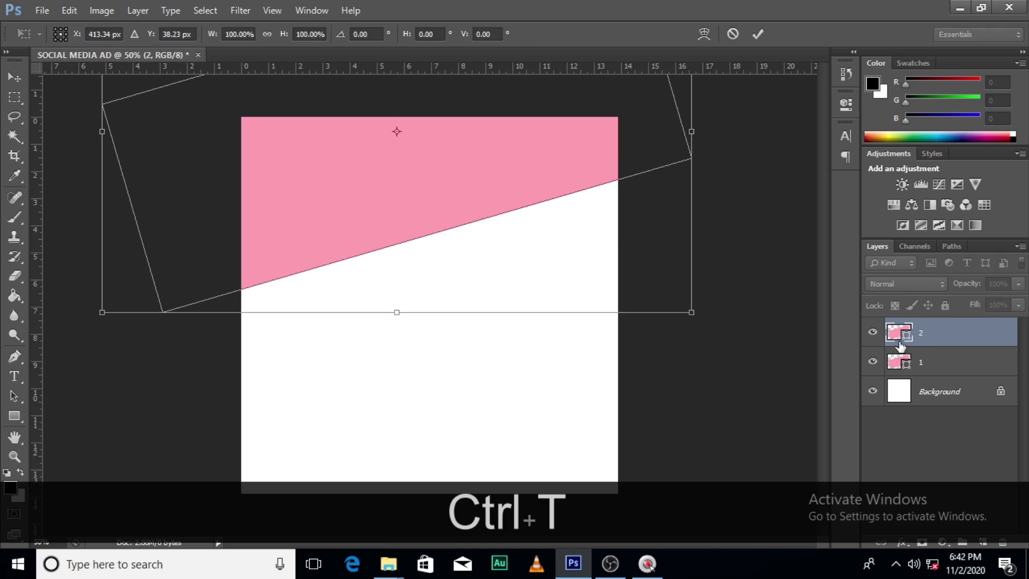
pyautogui.moveTo(776, 351); pyautogui.dragTo(774, 278)
pyautogui.moveTo(573, 144); pyautogui.dragTo(555, 139)
pyautogui.press('Return')
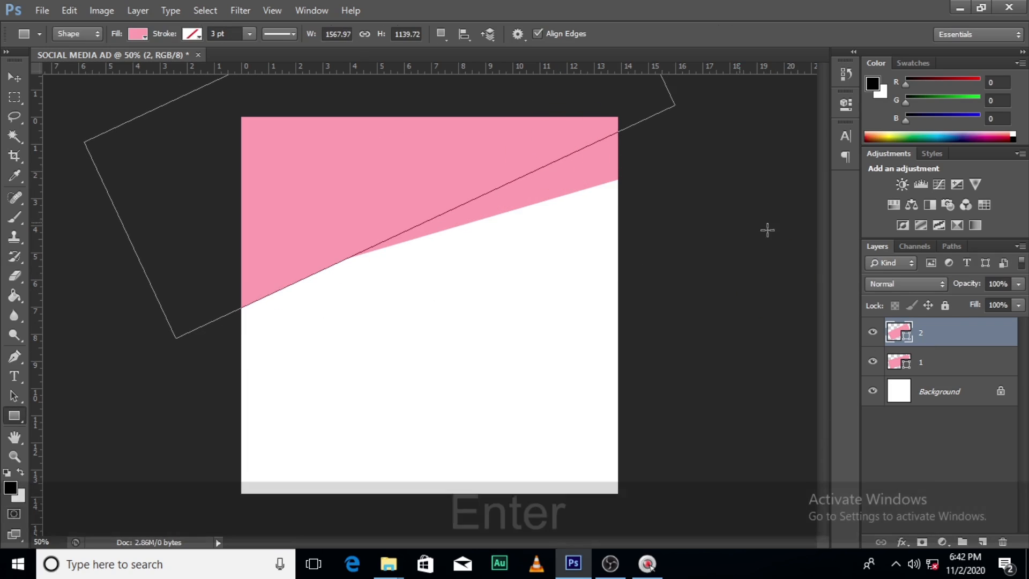
# Set the fill colour of shape 2 to #FF6A85
pyautogui.click(137, 33)
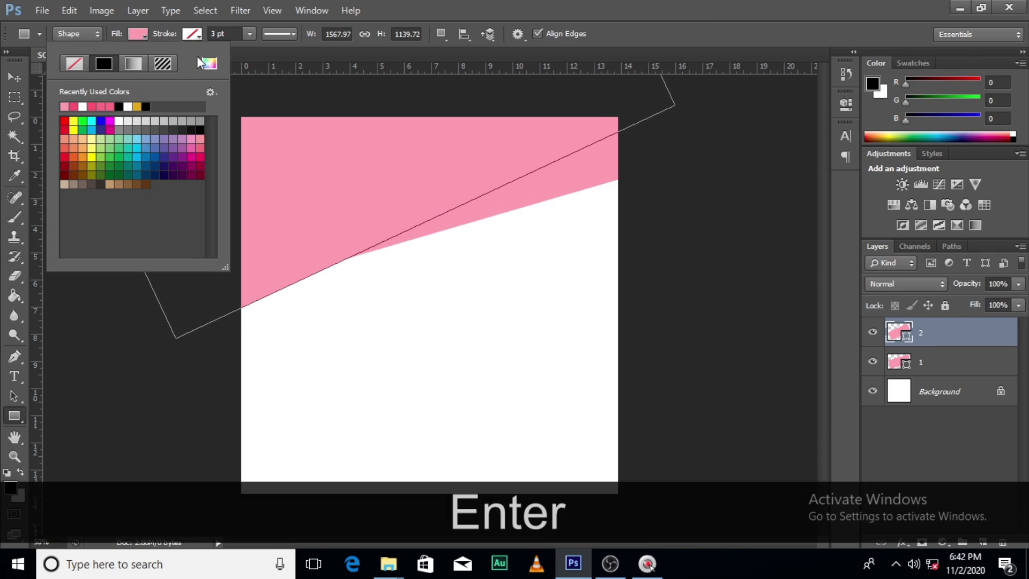
pyautogui.click(209, 63)
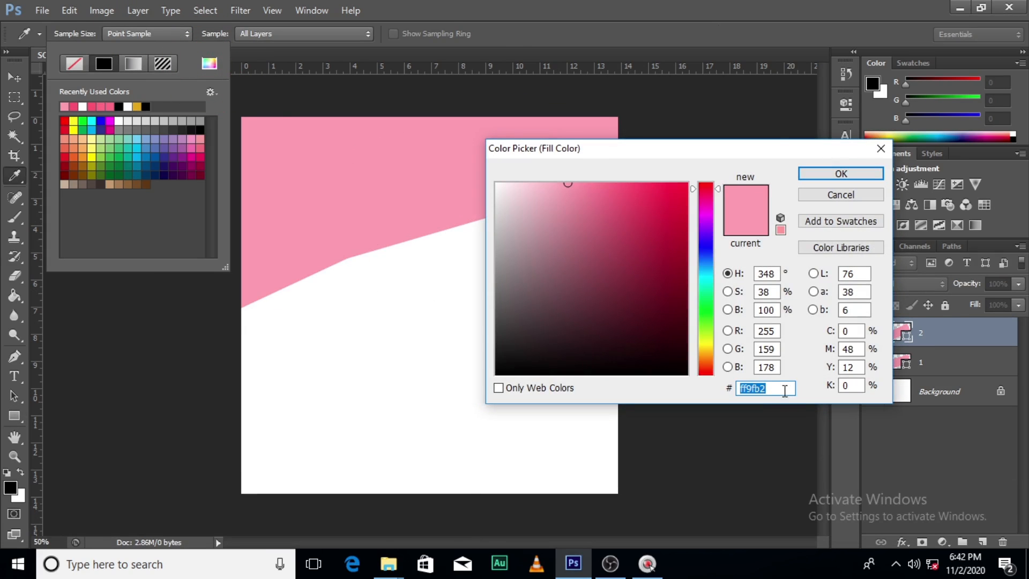
pyautogui.press('BackSpace')
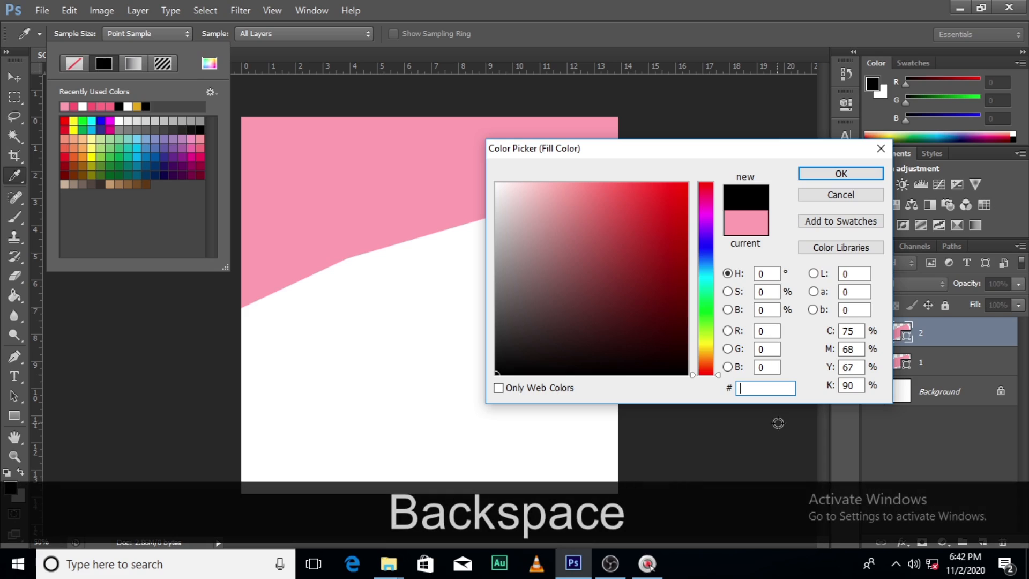
pyautogui.write('F')
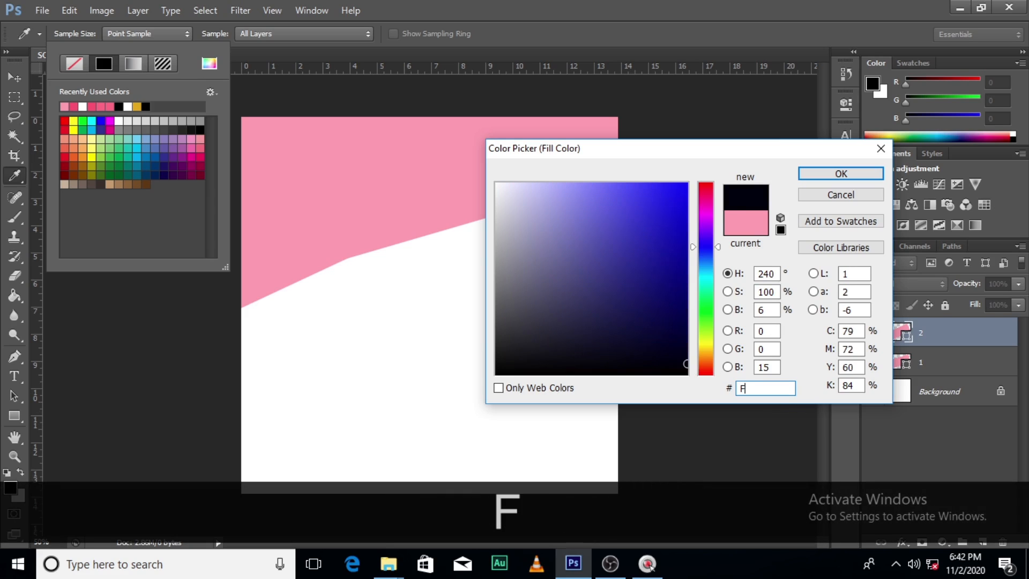
pyautogui.write('F6A')
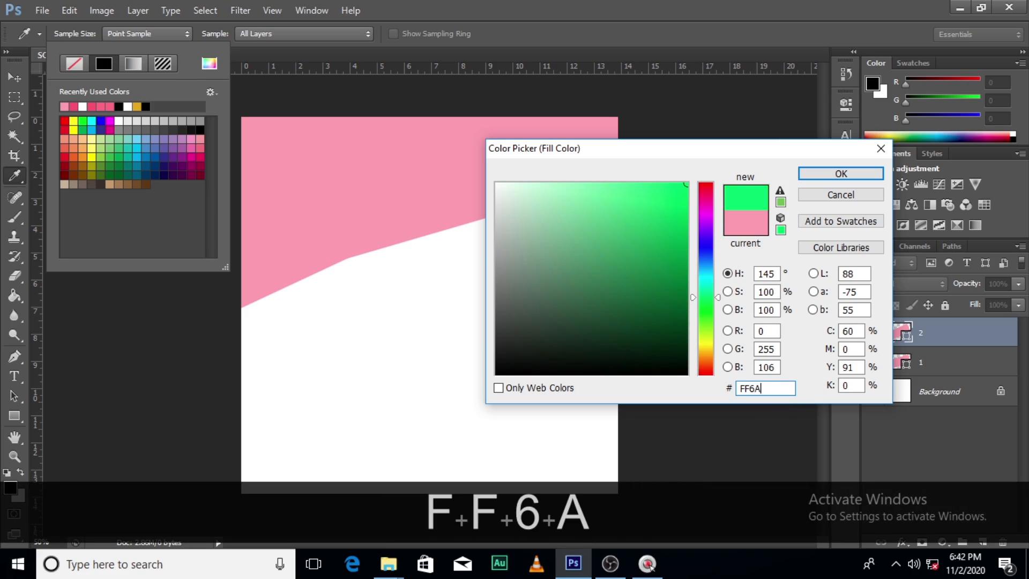
pyautogui.write('85')
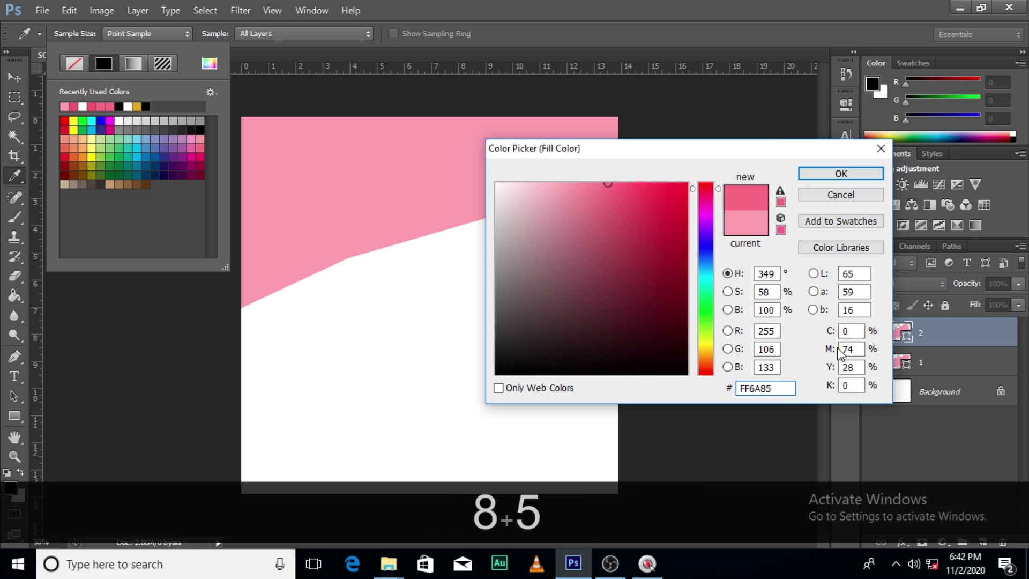
pyautogui.click(820, 175)
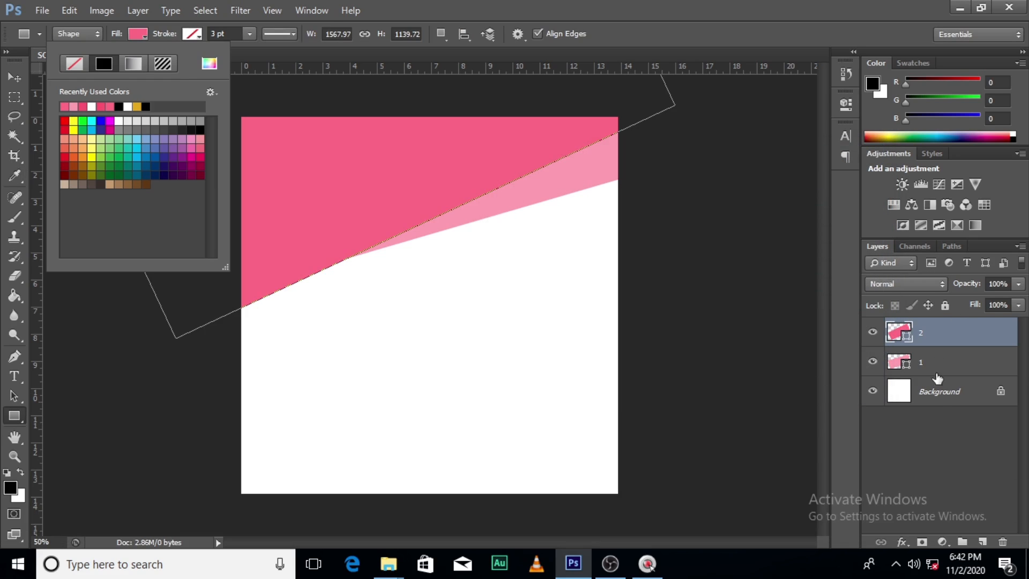
# Draw a rectangle of about 1228 × 212 px across the bottom of the canvas, directly above the Background layer
pyautogui.click(939, 394)
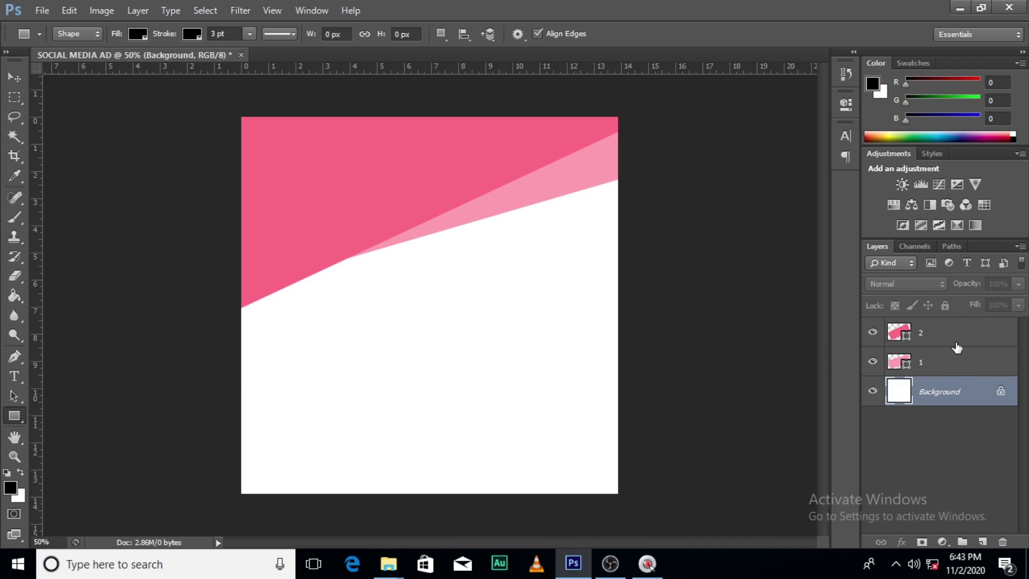
pyautogui.click(15, 412)
pyautogui.moveTo(221, 430); pyautogui.dragTo(683, 509)
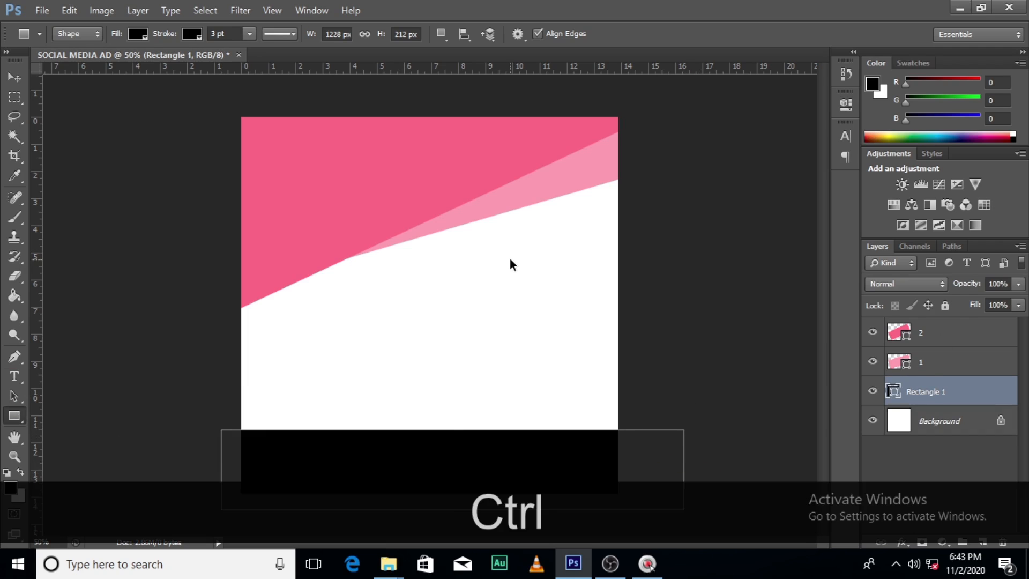
# Transform the bottom rectangle: rotate it about 11.4° clockwise, stretch its height to about 119% and position it over the canvas's bottom edge
pyautogui.hotkey('ctrl', 't')
pyautogui.moveTo(678, 354); pyautogui.dragTo(538, 431)
pyautogui.moveTo(483, 455); pyautogui.dragTo(452, 493)
pyautogui.moveTo(672, 515); pyautogui.dragTo(666, 498)
pyautogui.moveTo(428, 467); pyautogui.dragTo(427, 451)
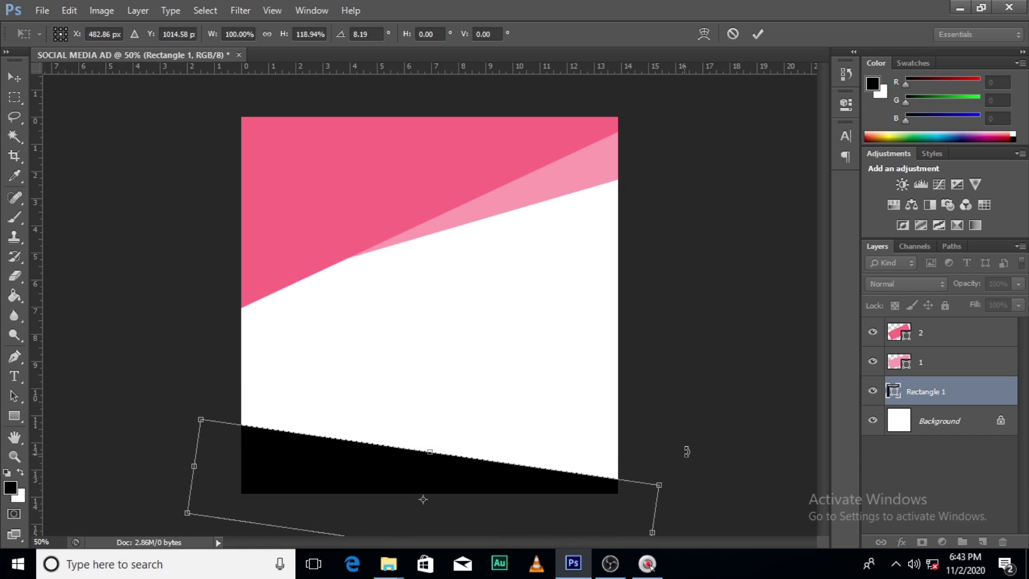
pyautogui.moveTo(687, 450); pyautogui.dragTo(696, 462)
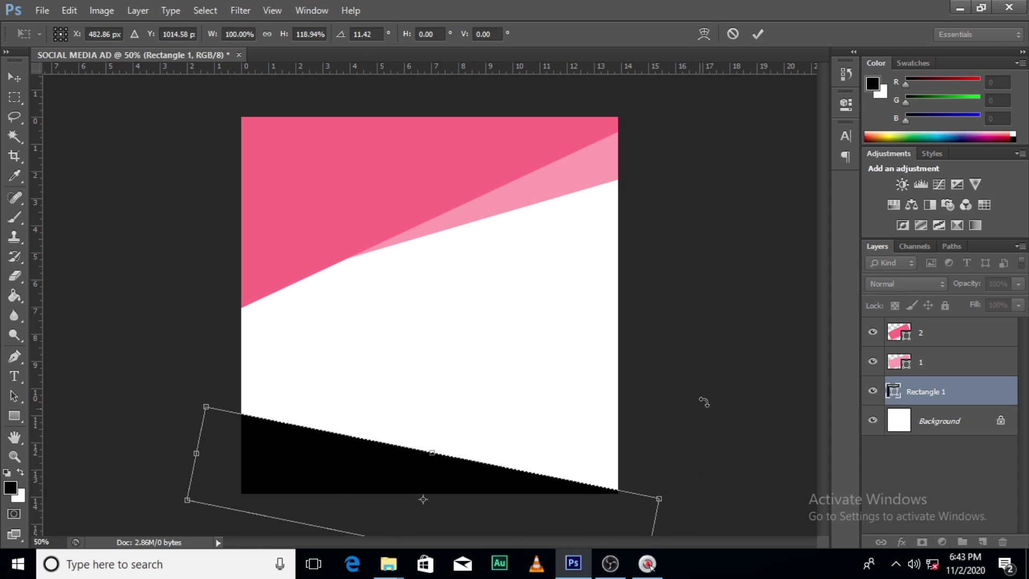
pyautogui.press('Return')
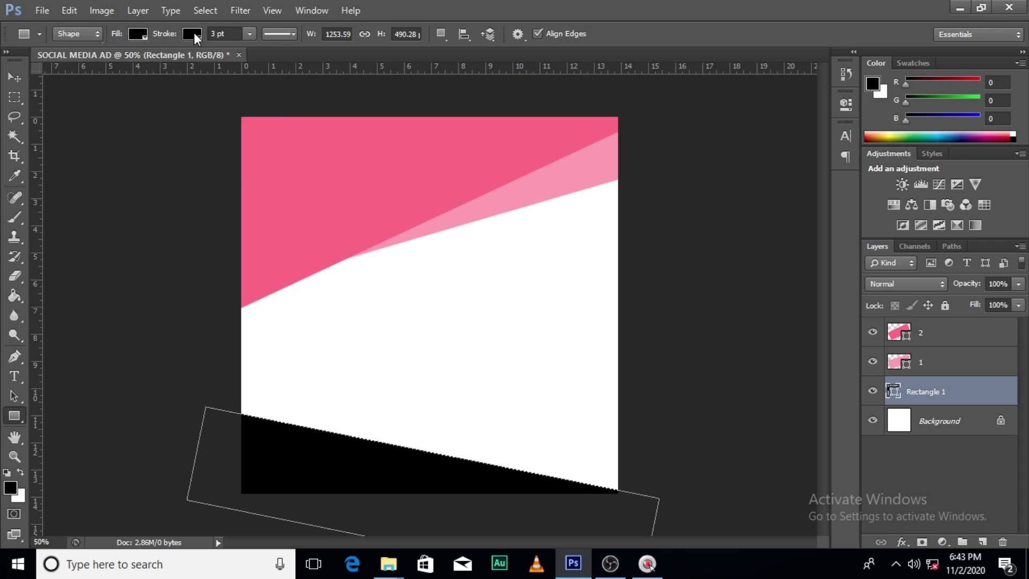
# Remove the bottom rectangle's stroke and fill it with the light pink #FF9FB2 sampled from shape 1
pyautogui.click(192, 34)
pyautogui.click(129, 66)
pyautogui.click(132, 33)
pyautogui.click(132, 33)
pyautogui.click(207, 63)
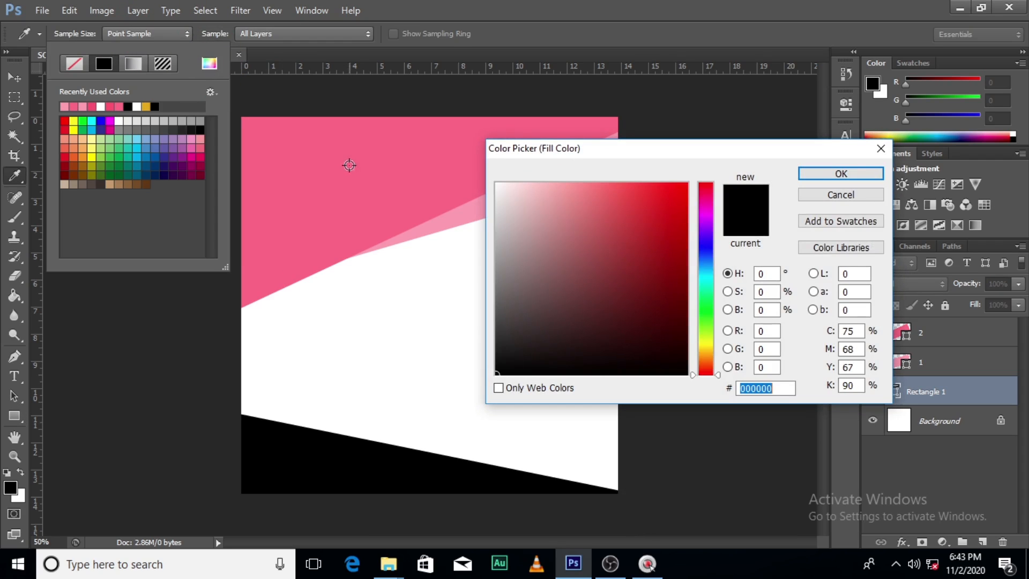
pyautogui.click(450, 218)
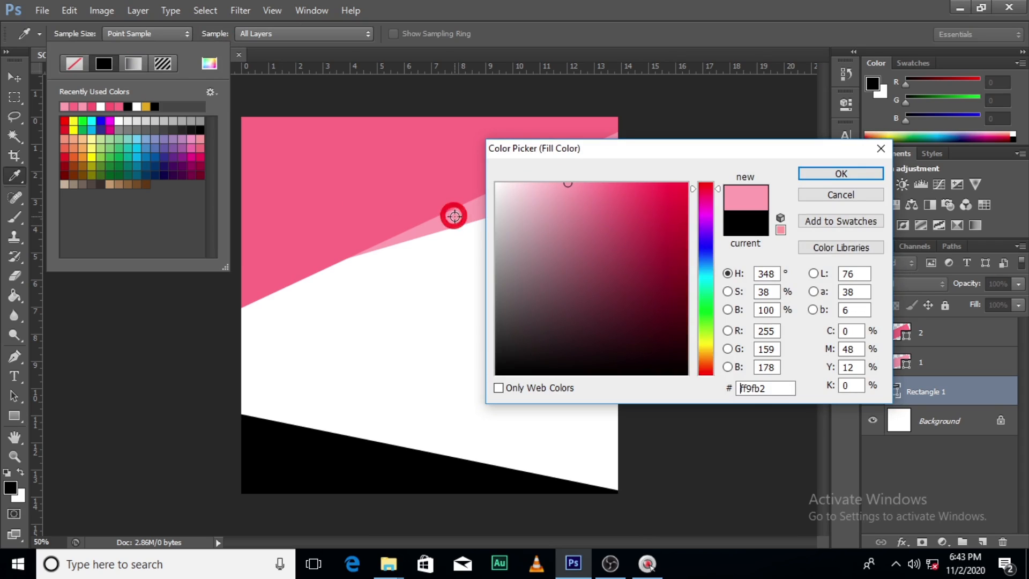
pyautogui.click(811, 173)
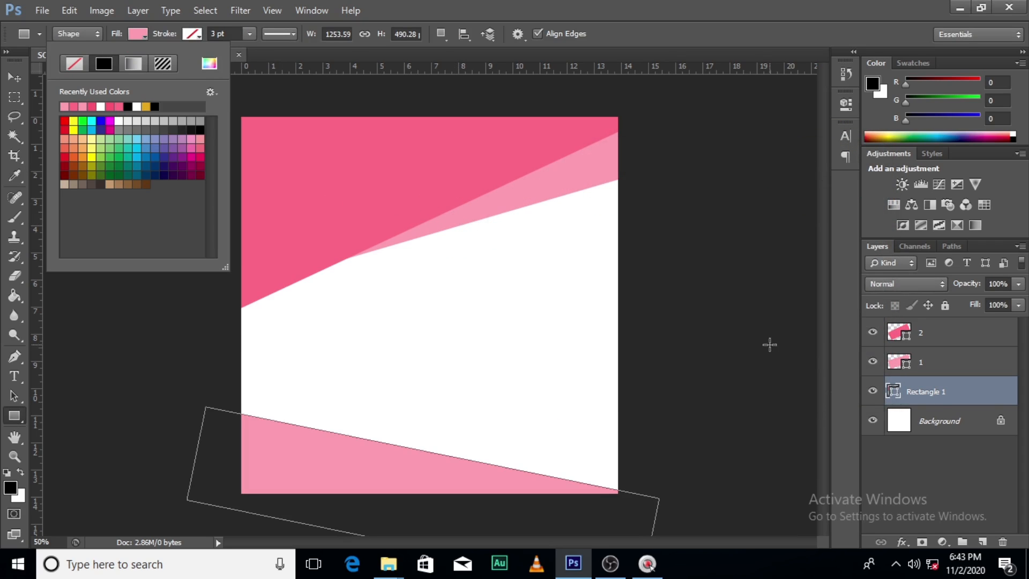
# Rename the bottom rectangle's layer as 3 and duplicate it
pyautogui.click(935, 395)
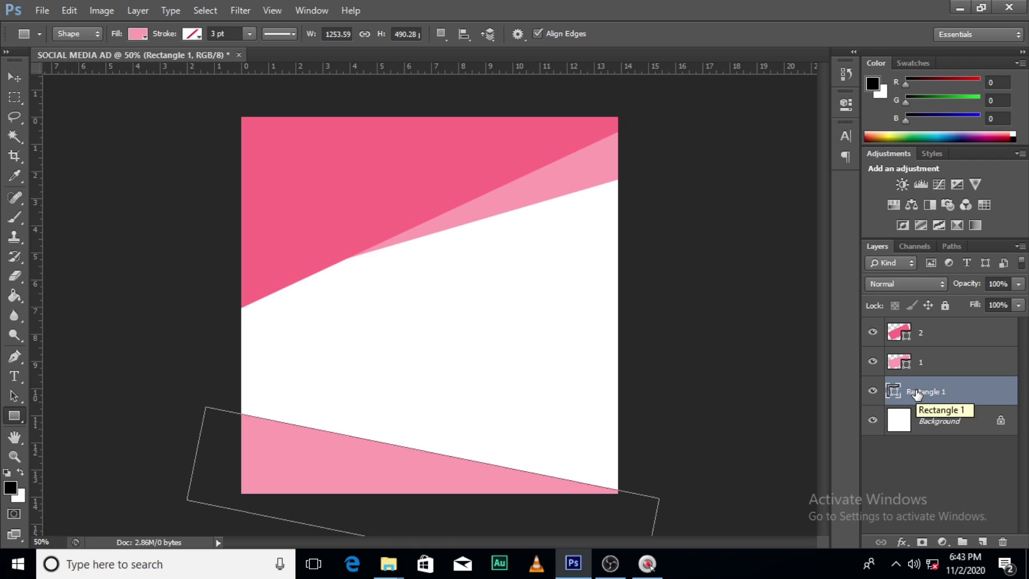
pyautogui.doubleClick(918, 394)
pyautogui.write('3')
pyautogui.press('Return')
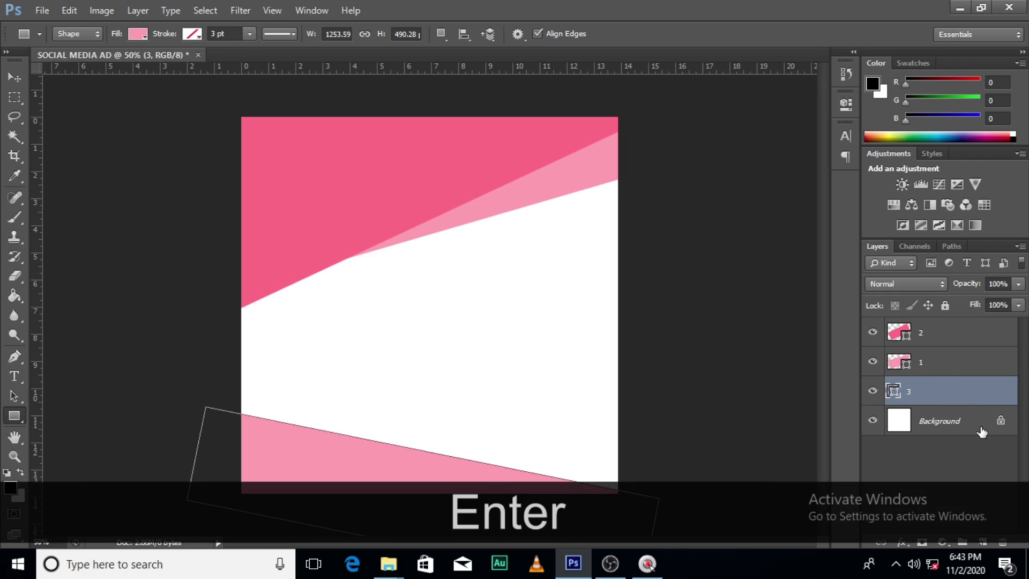
pyautogui.press('ctrl')
pyautogui.hotkey('ctrl', 'j')
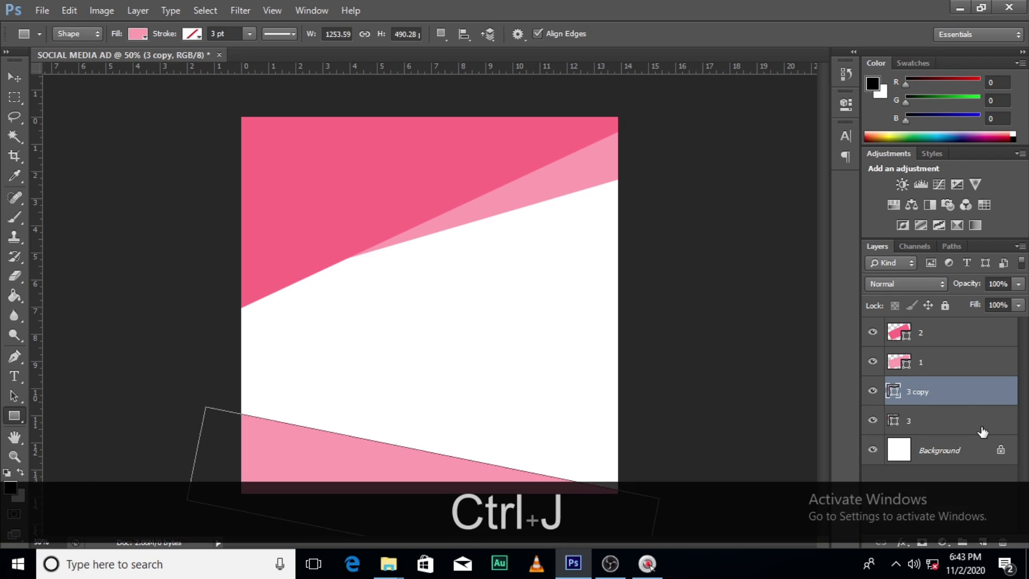
# Rename the duplicated bottom rectangle's layer as 4
pyautogui.doubleClick(929, 392)
pyautogui.write('4')
pyautogui.press('Return')
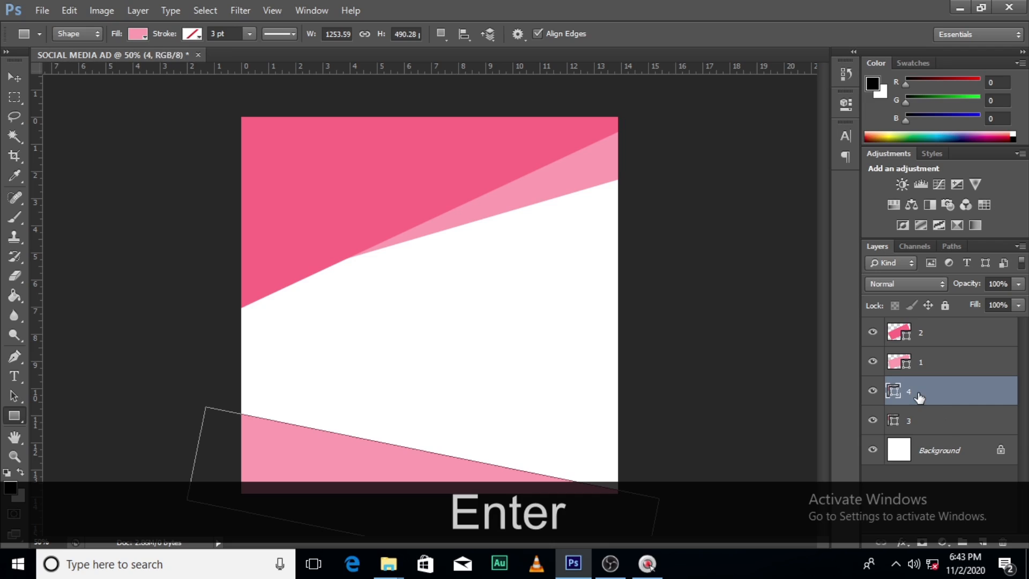
# Transform shape 4: shift it toward the canvas's lower left and rotate it about 5.75° further clockwise
pyautogui.click(919, 395)
pyautogui.press('ctrl')
pyautogui.hotkey('ctrl', 't')
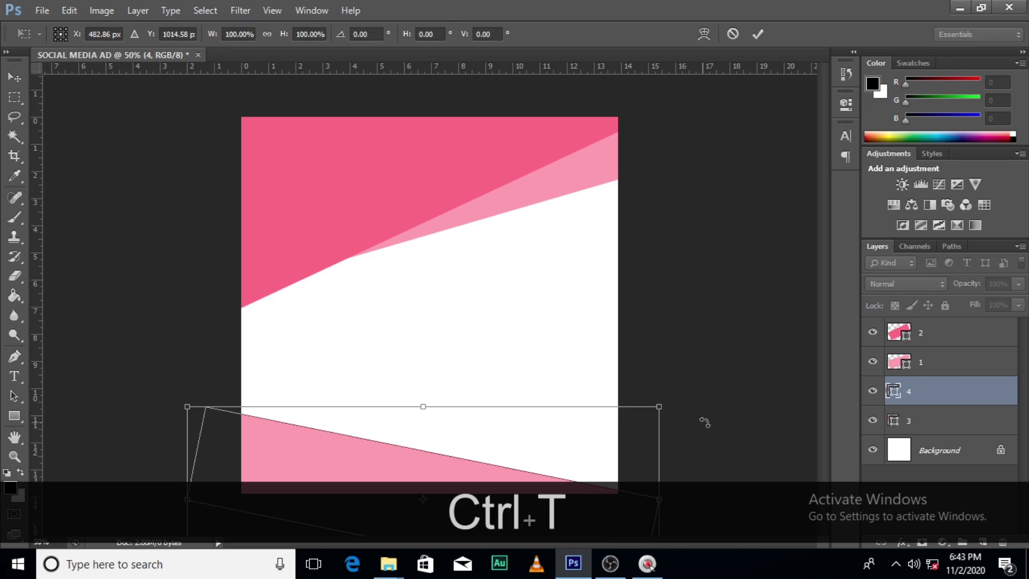
pyautogui.moveTo(568, 459); pyautogui.dragTo(484, 445)
pyautogui.moveTo(631, 334); pyautogui.dragTo(645, 355)
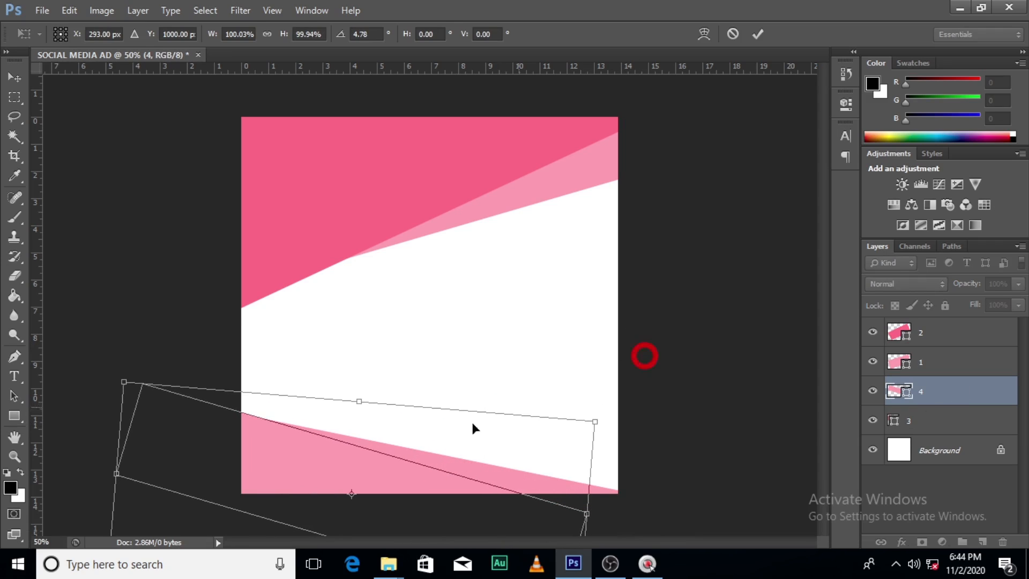
pyautogui.click(764, 340)
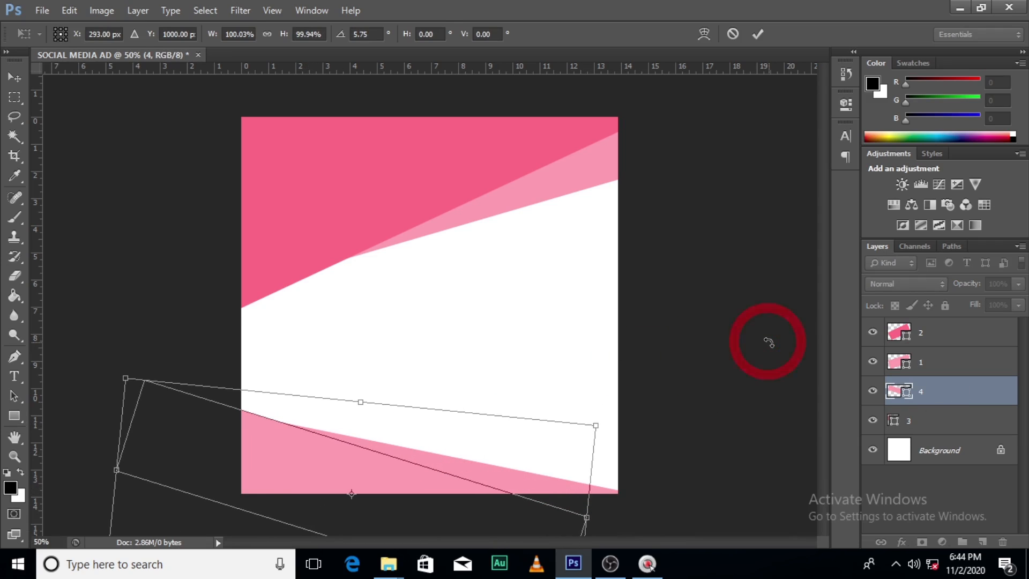
pyautogui.press('Return')
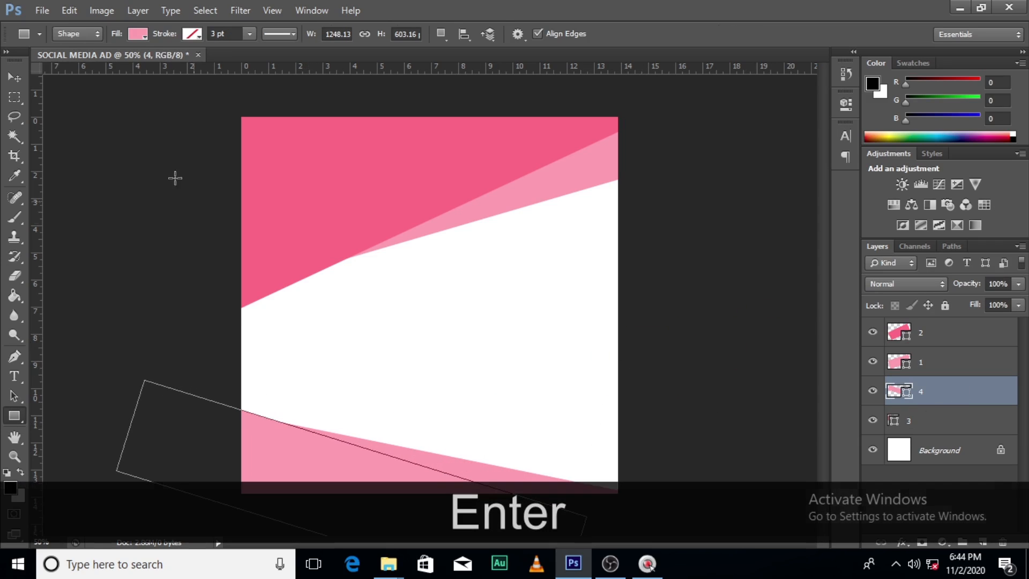
# Fill shape 4 with the darker pink #FF6A85 sampled from the large top shape
pyautogui.click(138, 34)
pyautogui.click(209, 63)
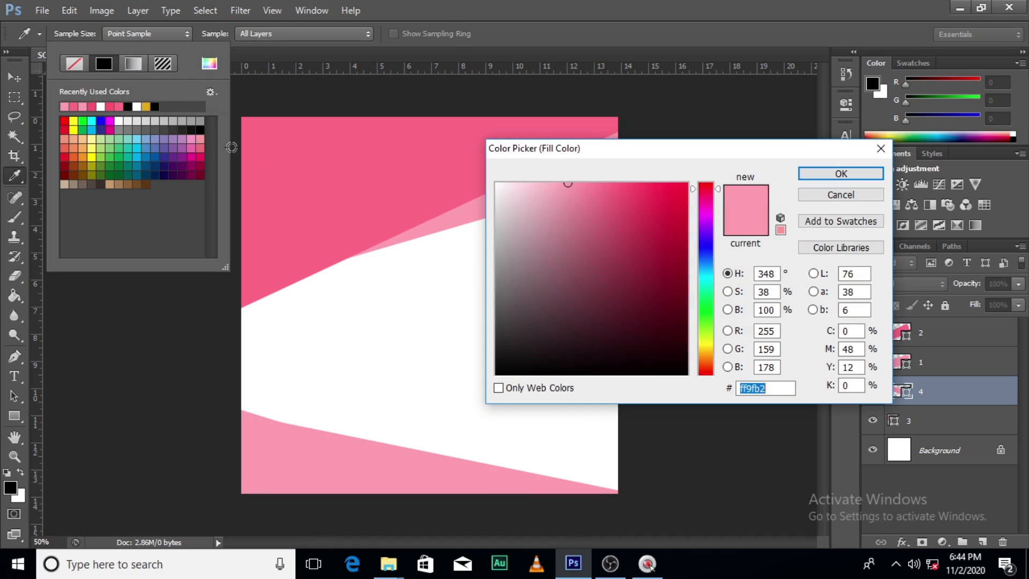
pyautogui.click(277, 181)
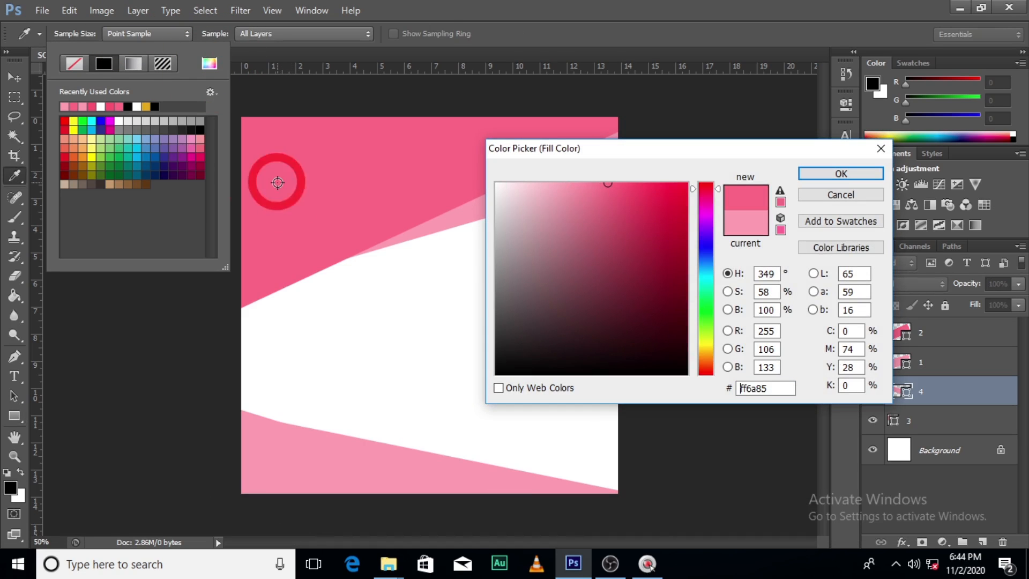
pyautogui.click(838, 172)
pyautogui.click(949, 452)
pyautogui.click(949, 454)
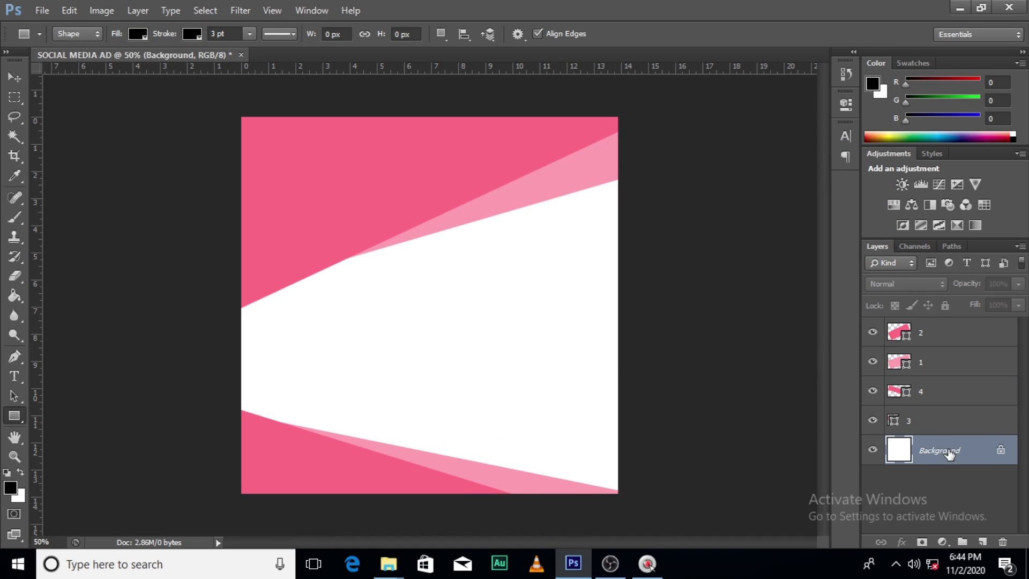
# Group shape layers 1 to 4 and name the group BG
pyautogui.click(943, 333)
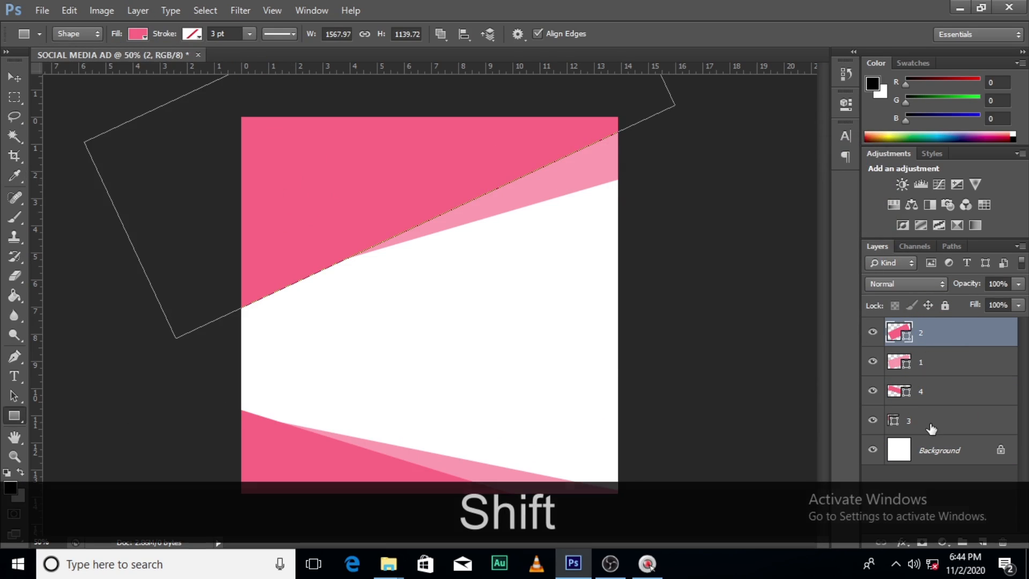
pyautogui.keyDown('shift'); pyautogui.click(932, 421); pyautogui.keyUp('shift')
pyautogui.keyDown('shift'); pyautogui.click(963, 542); pyautogui.keyUp('shift')
pyautogui.doubleClick(922, 332)
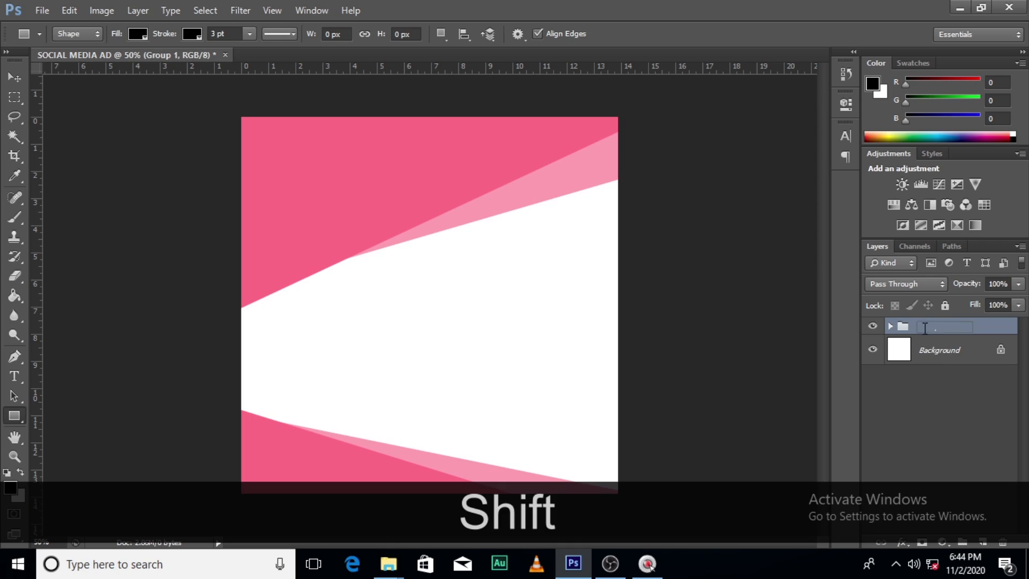
pyautogui.press('capslock')
pyautogui.write('BG')
pyautogui.press('Return')
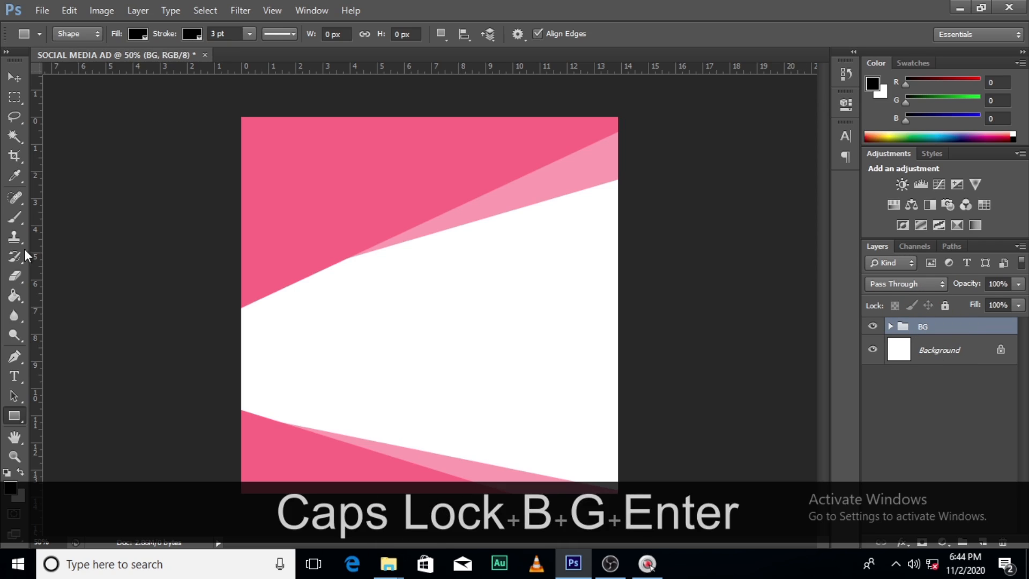
# Draw a circle about 284 px in diameter with the Ellipse tool in the lower left of the white area
pyautogui.rightClick(15, 417)
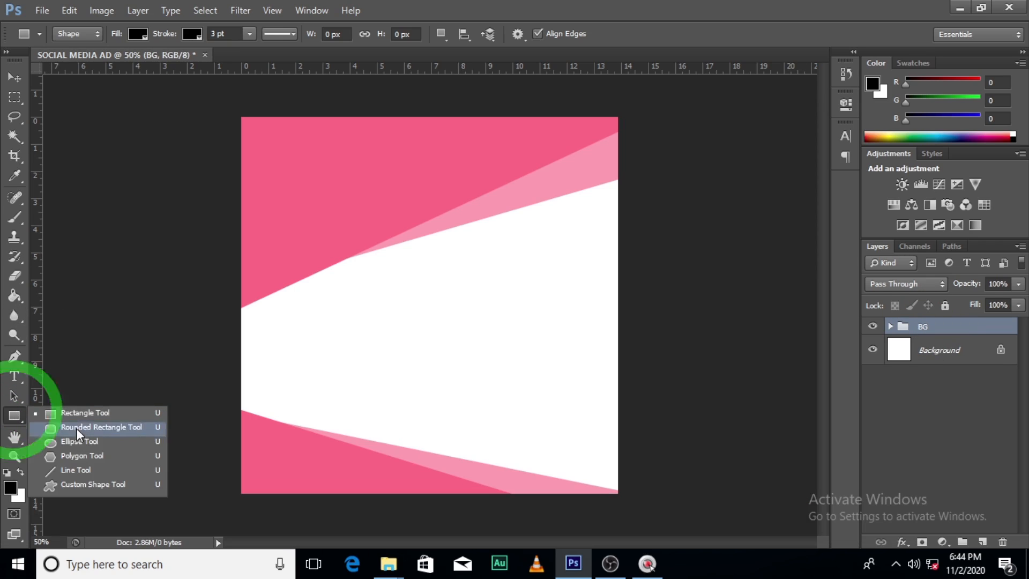
pyautogui.click(75, 442)
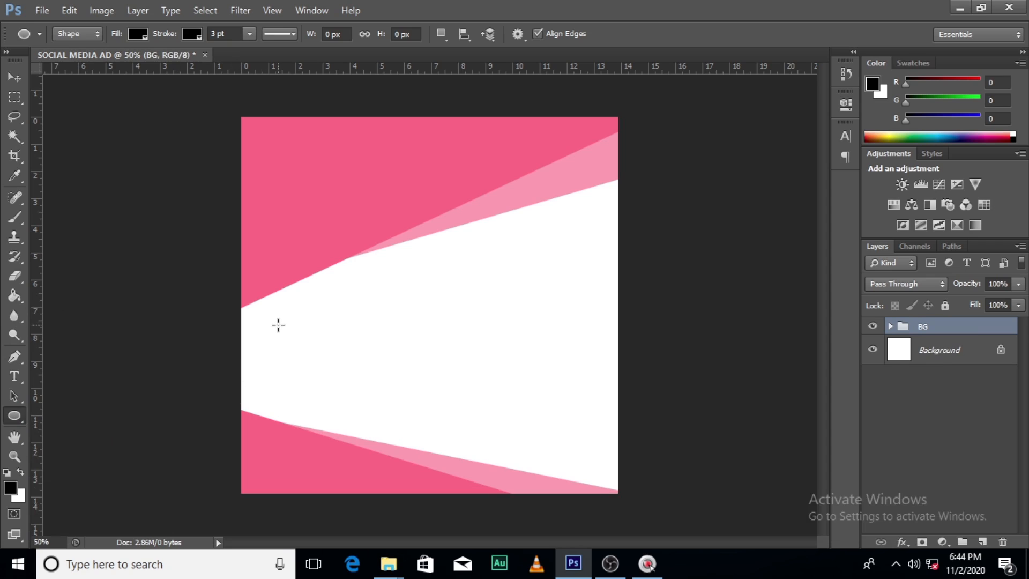
pyautogui.moveTo(278, 325); pyautogui.dragTo(386, 466)
pyautogui.hotkey('ctrl', 'z')
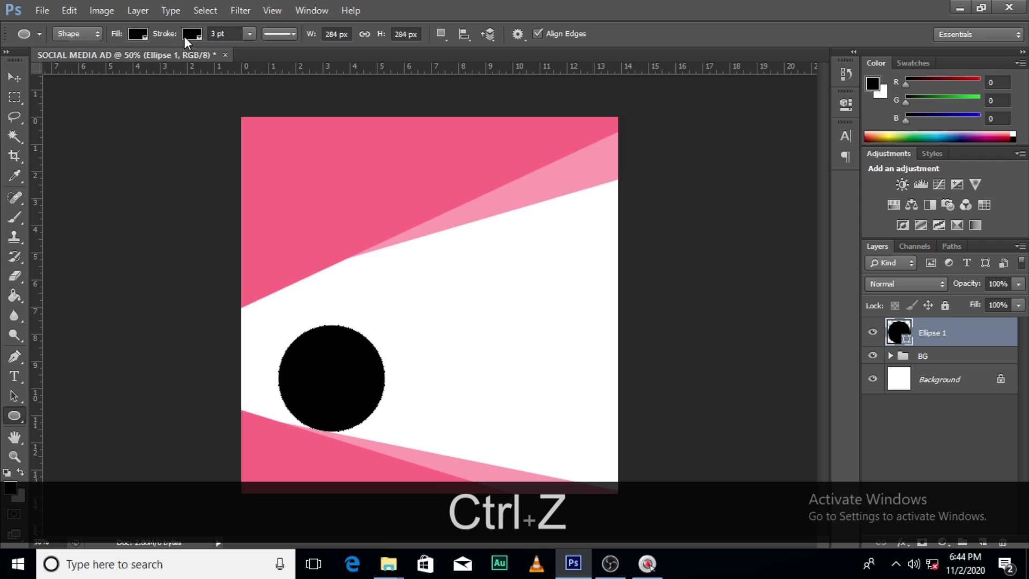
# Fill the circle with the near-white colour #FCFCFC
pyautogui.click(138, 34)
pyautogui.click(209, 64)
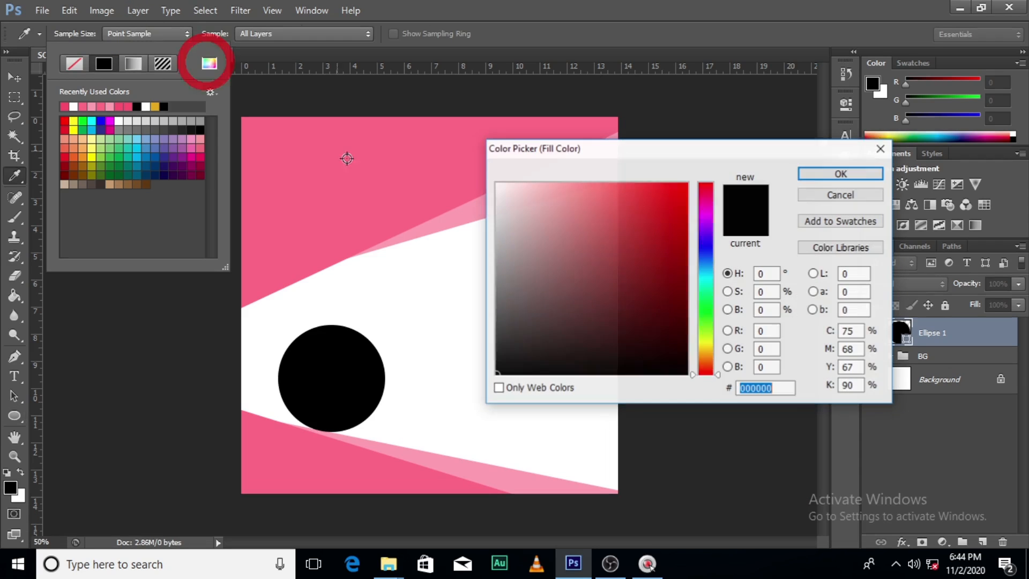
pyautogui.click(495, 183)
pyautogui.click(809, 173)
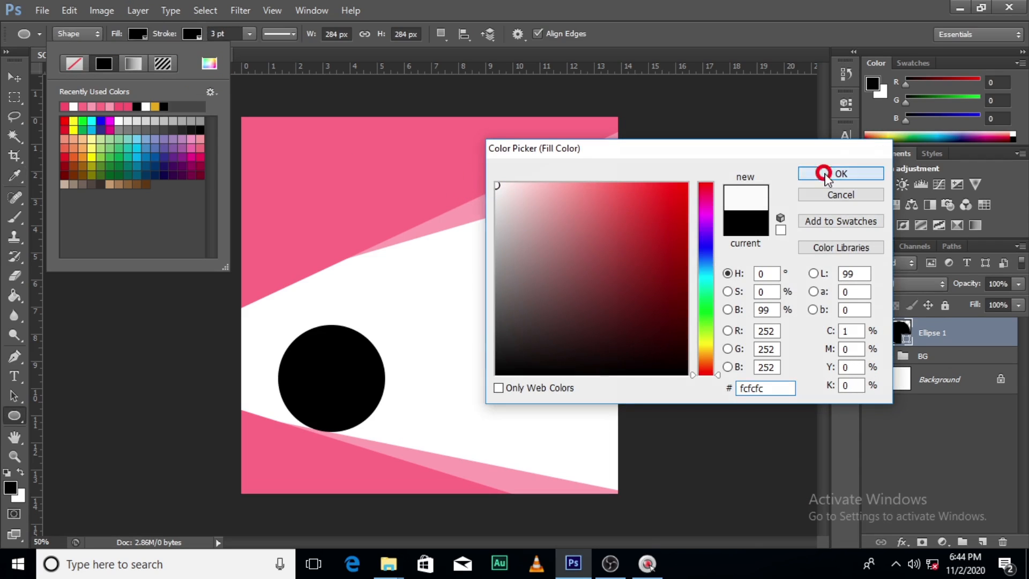
# Give the circle a pink #FC5271 stroke with a width of about 15.93 pt
pyautogui.click(191, 34)
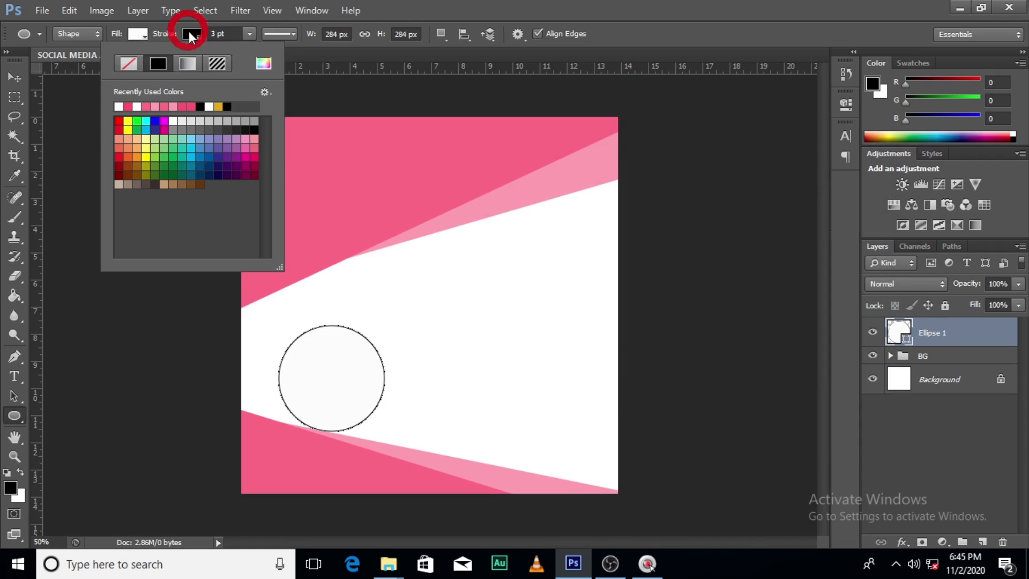
pyautogui.click(263, 63)
pyautogui.click(397, 191)
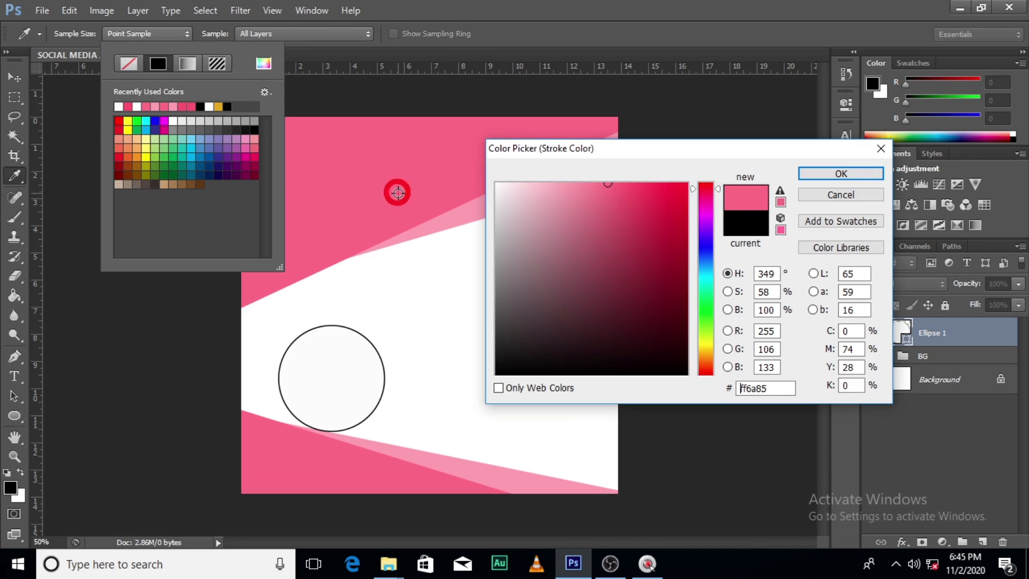
pyautogui.click(726, 180)
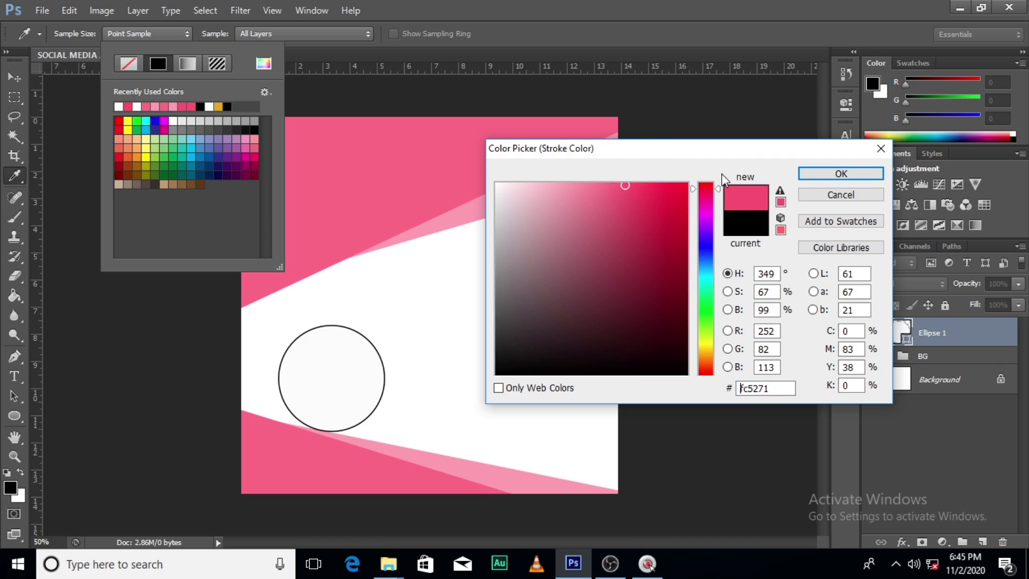
pyautogui.click(820, 174)
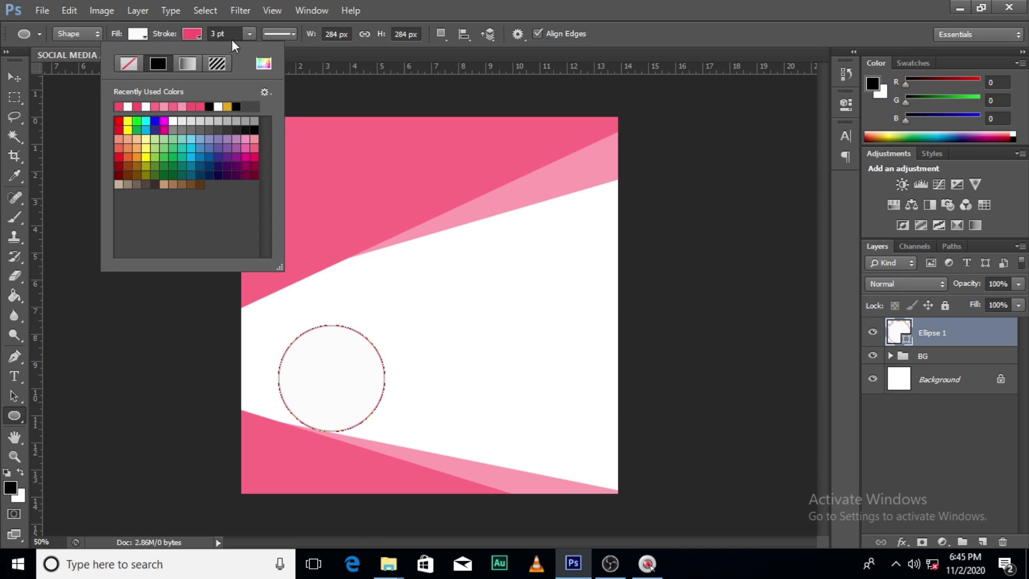
pyautogui.click(249, 34)
pyautogui.click(249, 34)
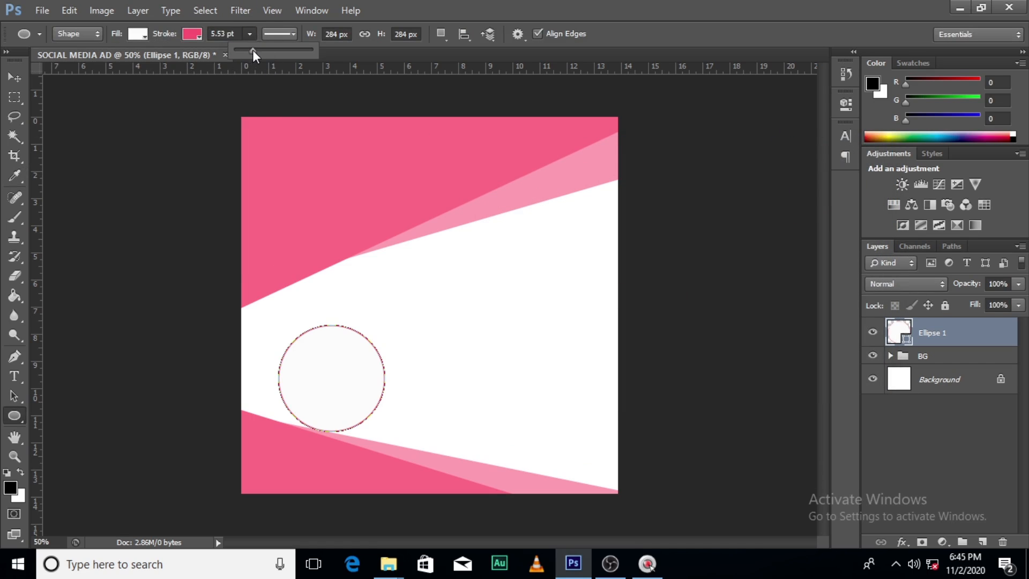
pyautogui.moveTo(253, 50); pyautogui.dragTo(266, 49)
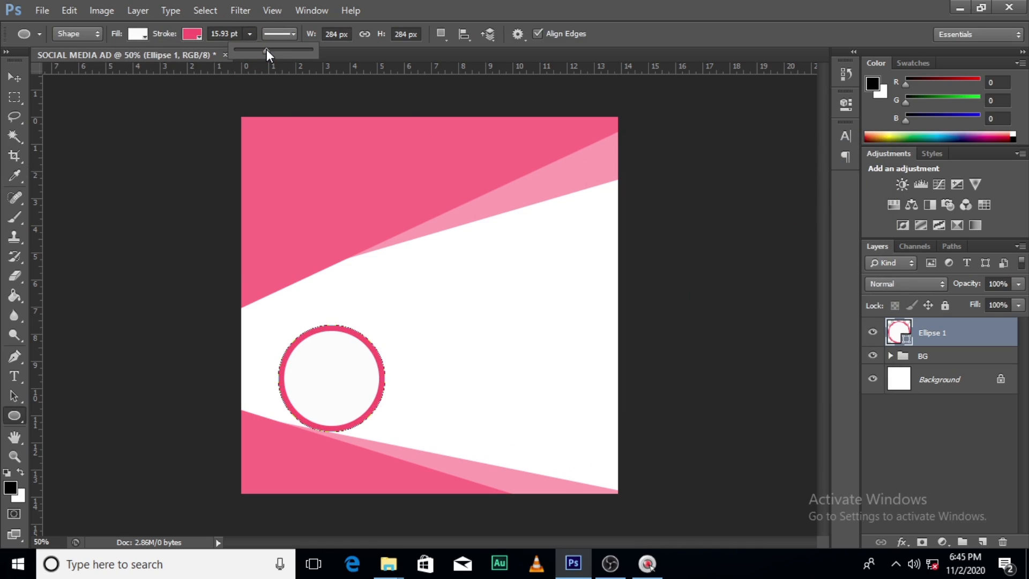
# Move the circle into the bottom-left corner of the canvas, over the slanted shapes
pyautogui.click(970, 339)
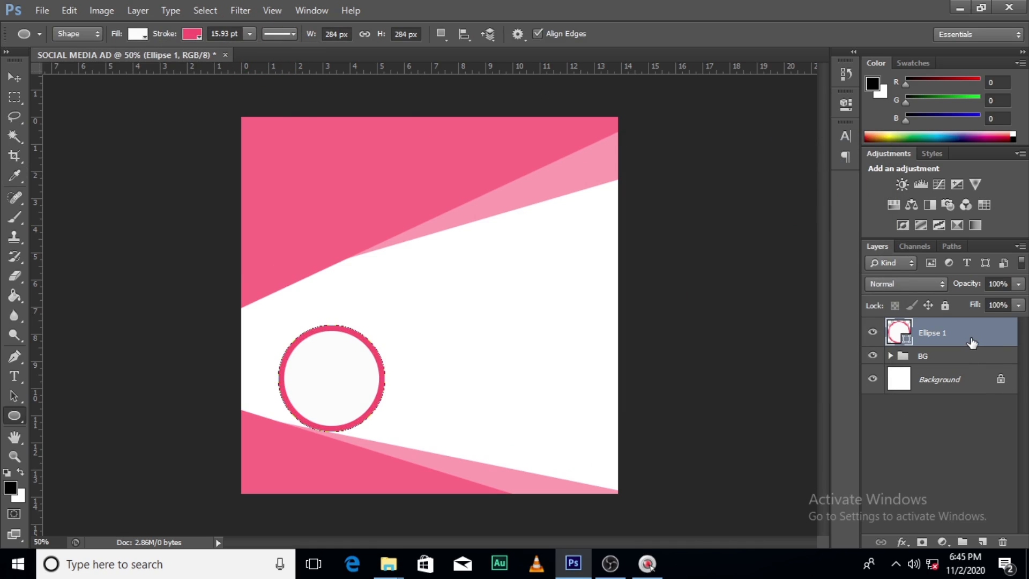
pyautogui.press('v')
pyautogui.moveTo(338, 364); pyautogui.dragTo(302, 413)
# Add a drop shadow to the circle with distance 2 px, spread 7% and size 21 px
pyautogui.doubleClick(995, 344)
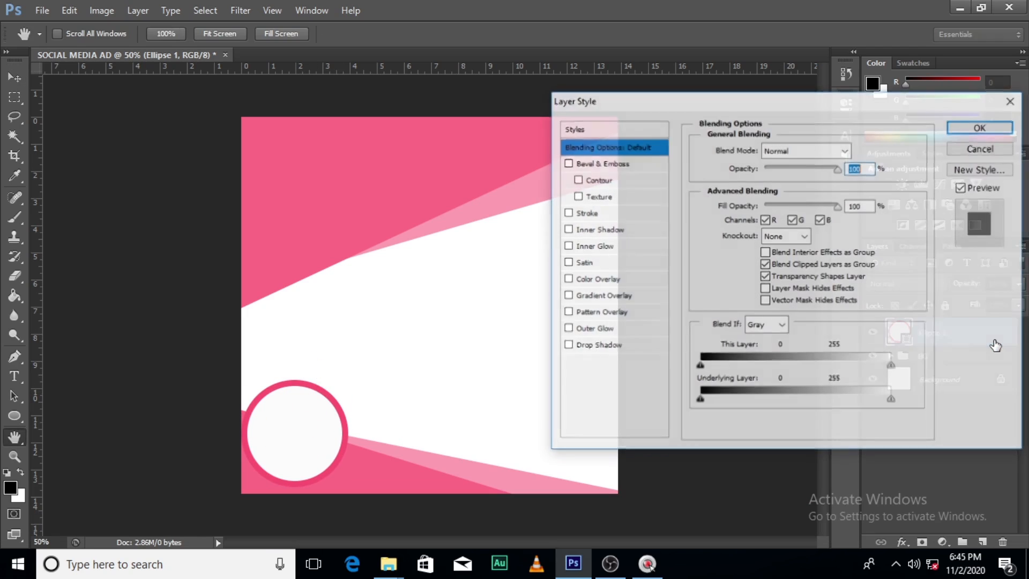
pyautogui.click(586, 347)
pyautogui.doubleClick(857, 214)
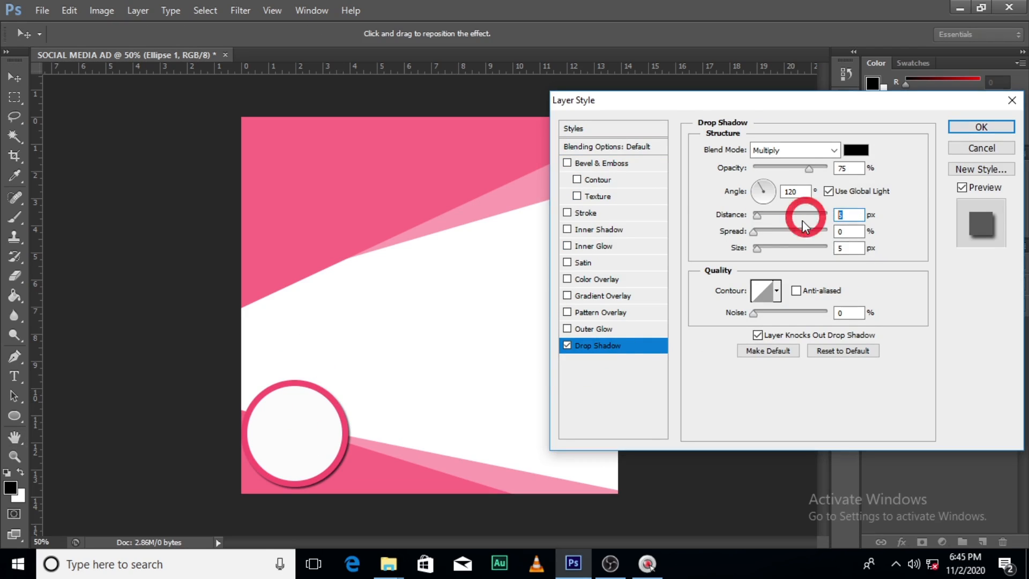
pyautogui.write('2')
pyautogui.click(831, 232)
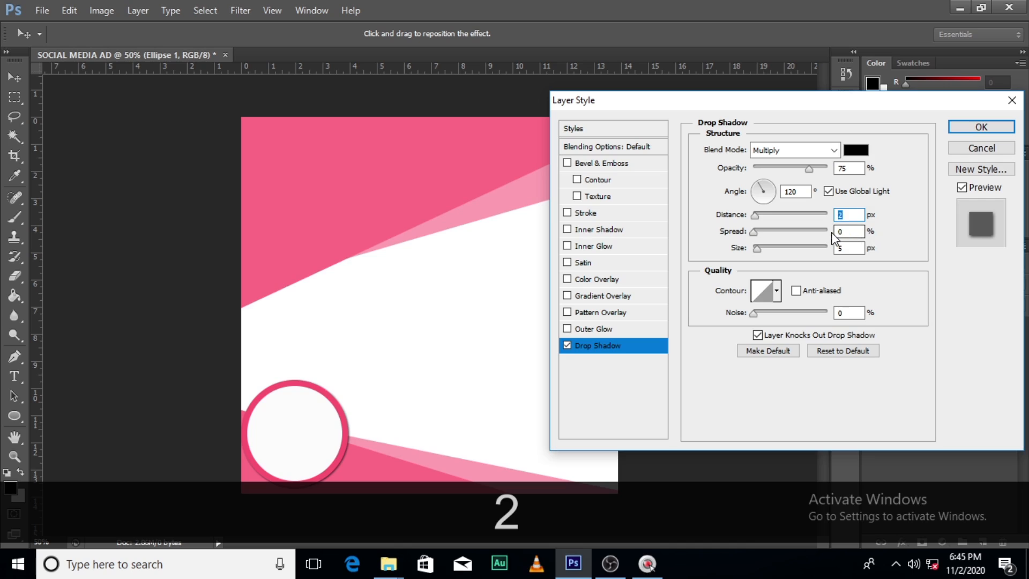
pyautogui.doubleClick(852, 231)
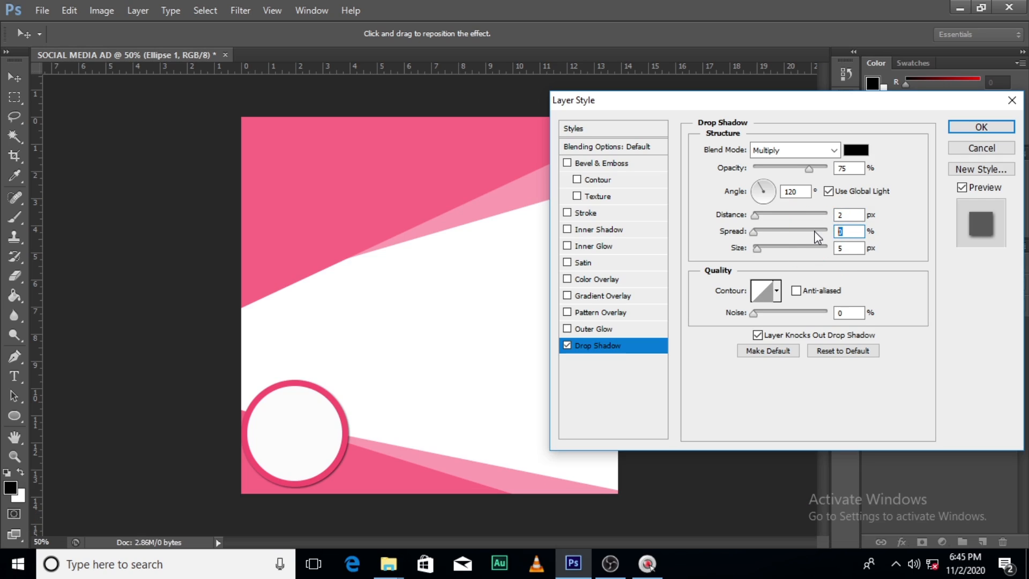
pyautogui.write('7')
pyautogui.doubleClick(853, 248)
pyautogui.write('21')
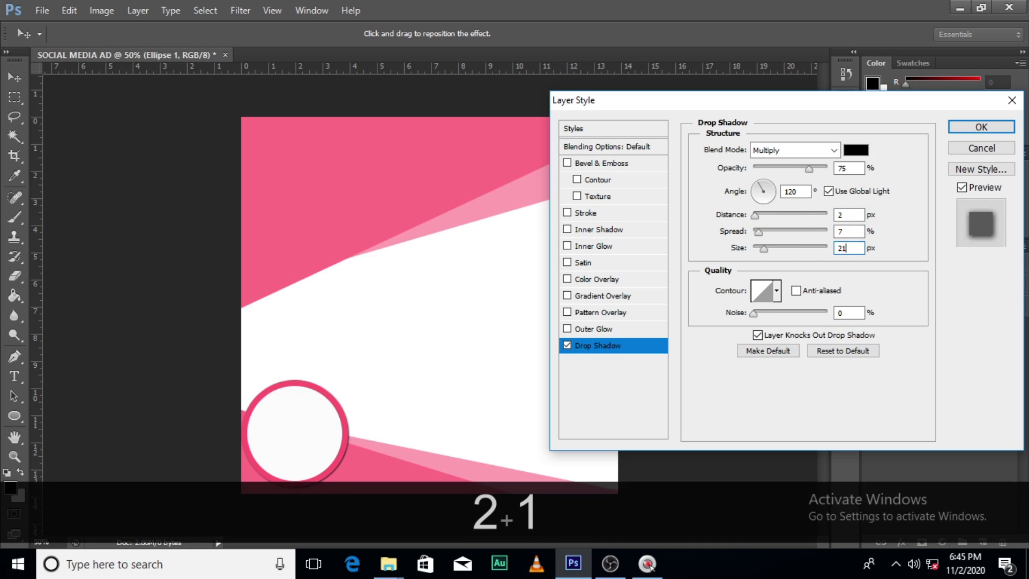
pyautogui.click(980, 128)
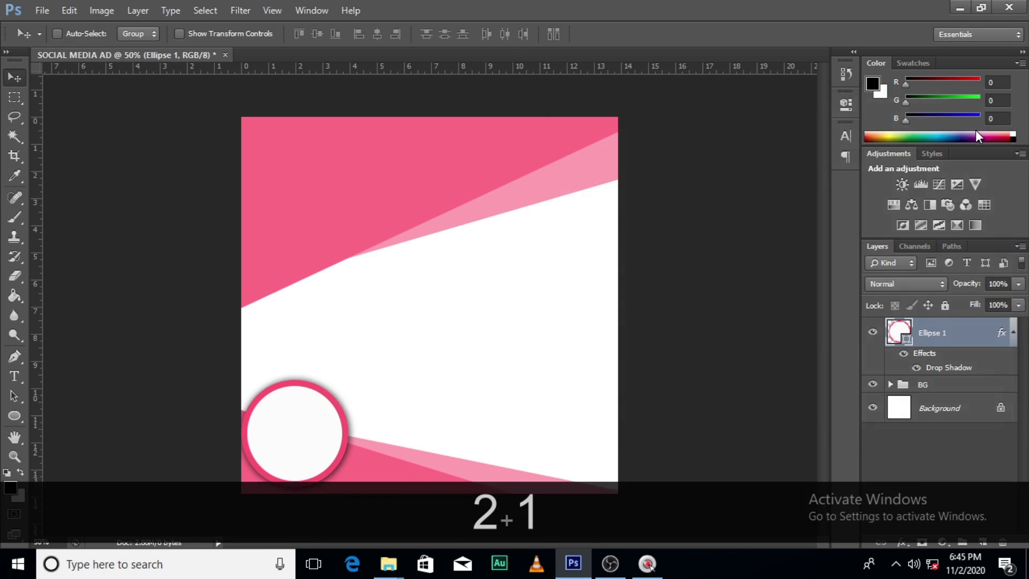
# Collapse the circle layer's effects list and nudge the circle slightly to the right
pyautogui.click(1013, 333)
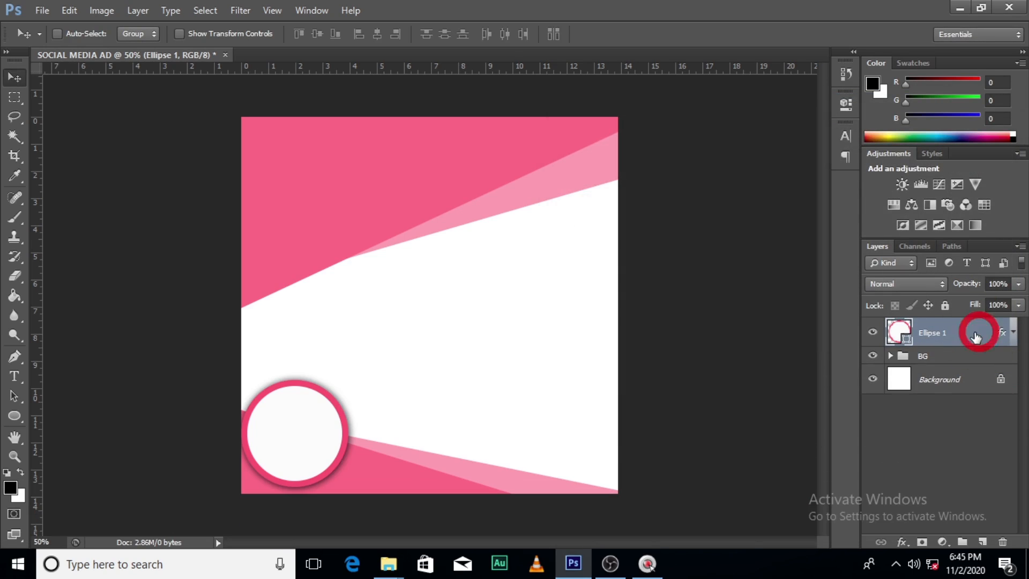
pyautogui.press('Right')
pyautogui.press('Right')
pyautogui.press('Right')
pyautogui.press('Right')
pyautogui.press('Right')
pyautogui.press('Right')
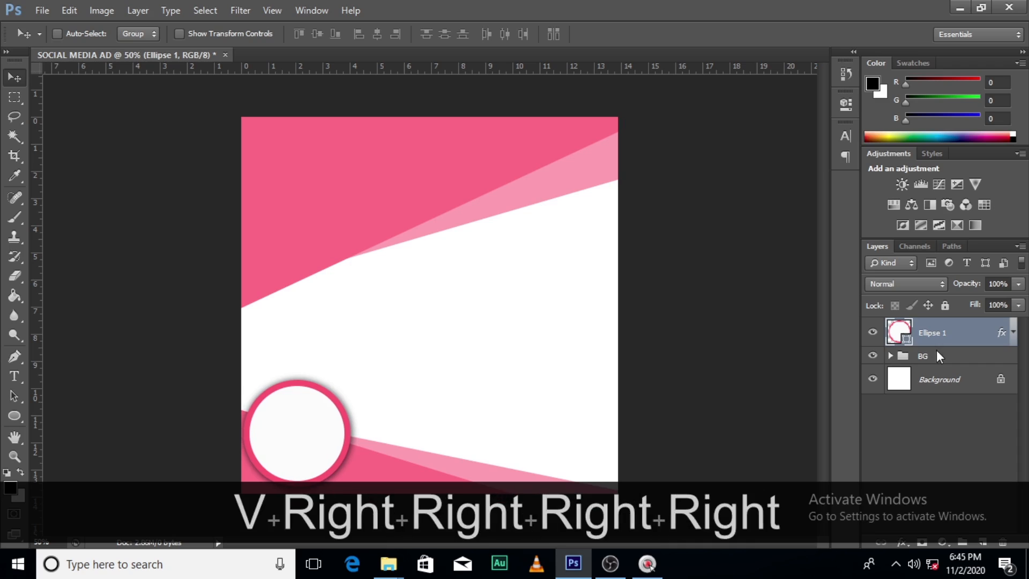
pyautogui.press('Right')
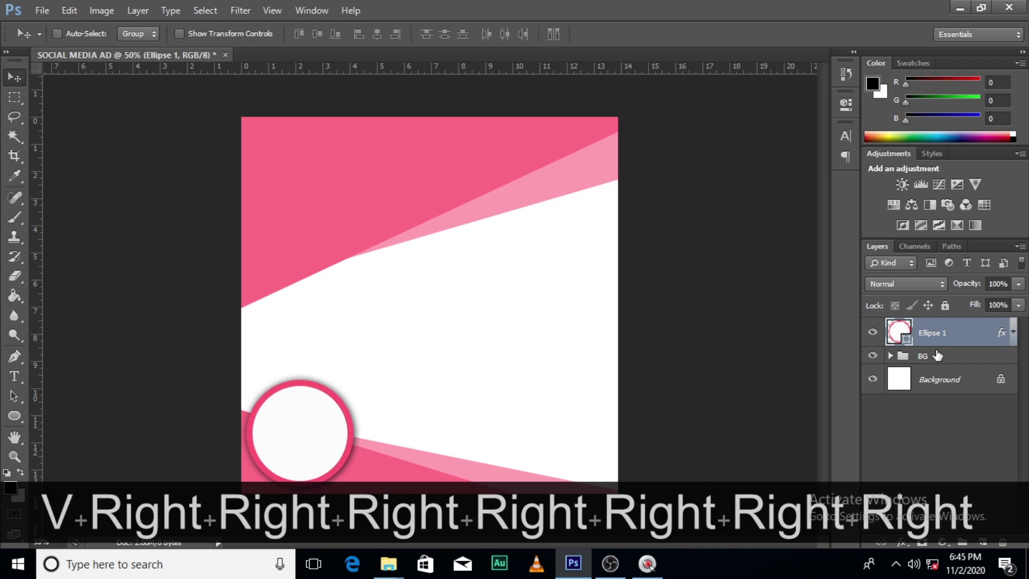
# Move the circle's layer into the BG group, collapse the group and check it by toggling its visibility
pyautogui.click(892, 358)
pyautogui.moveTo(929, 331); pyautogui.dragTo(956, 371)
pyautogui.click(890, 327)
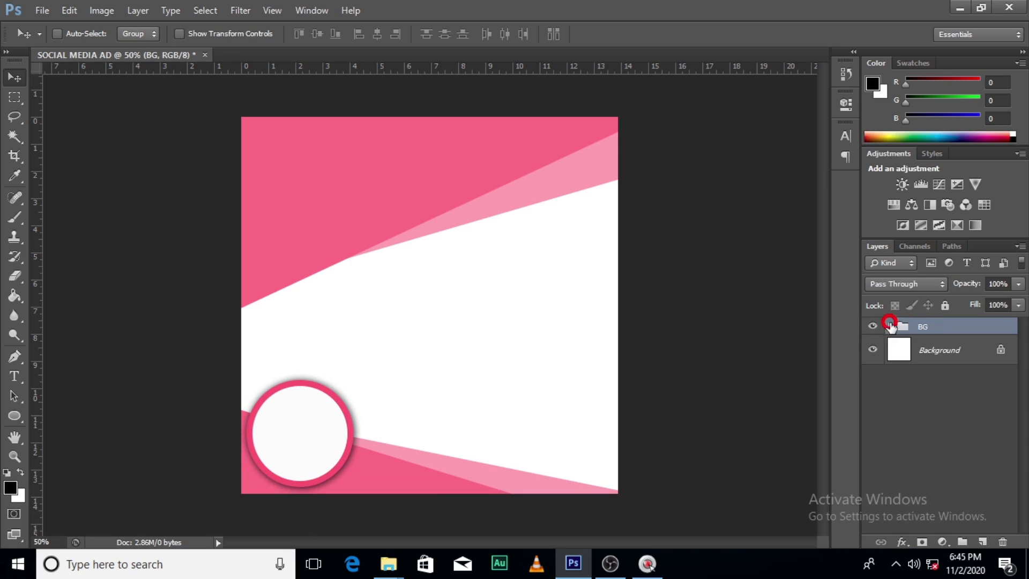
pyautogui.click(873, 327)
pyautogui.click(872, 328)
# Switch to the Rectangle tool and place a vertical guide on the canvas's left edge at X 0 in
pyautogui.click(14, 415)
pyautogui.click(76, 413)
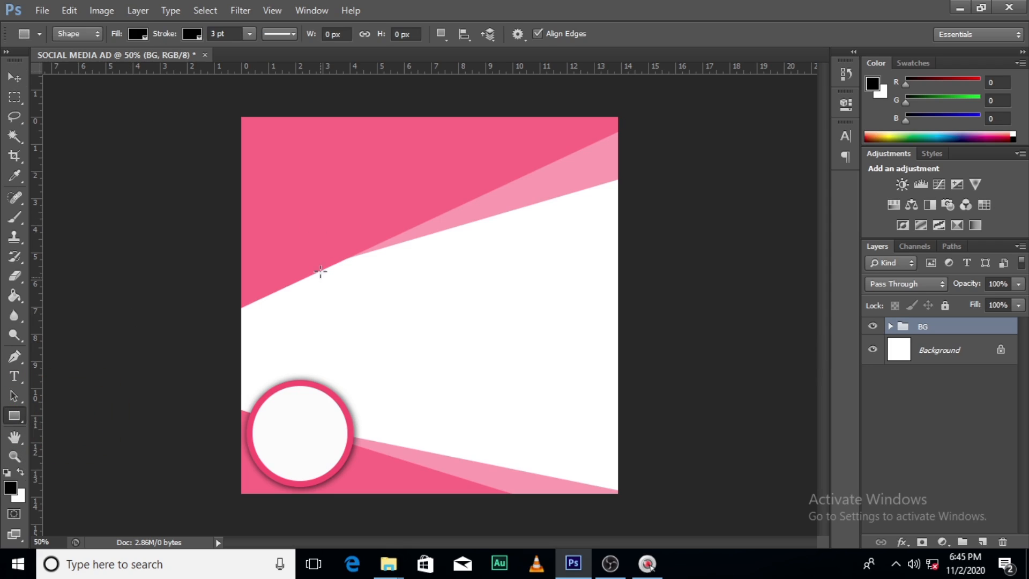
pyautogui.moveTo(36, 237); pyautogui.dragTo(241, 264)
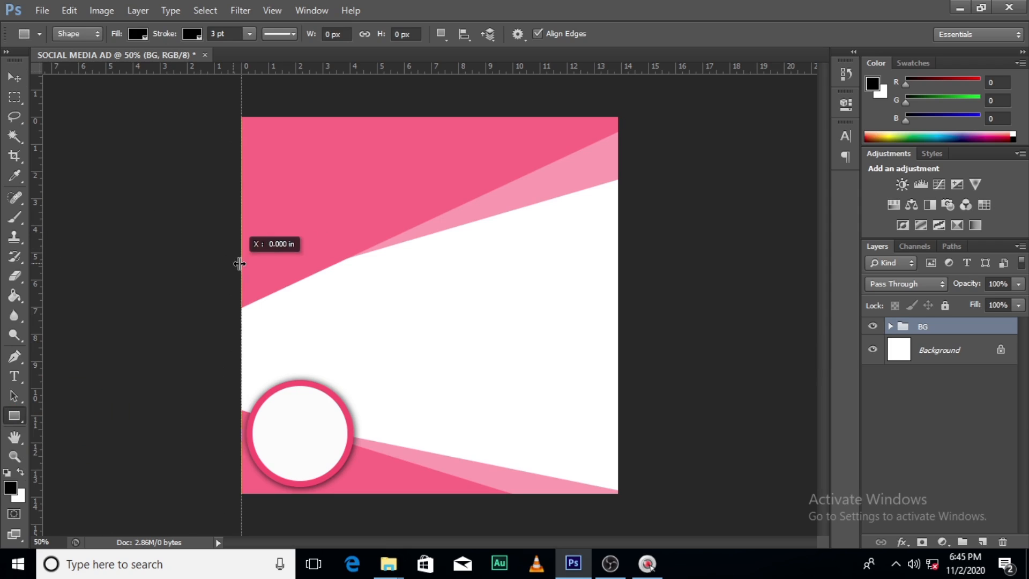
# Add vertical guides at the canvas's right edge and centre, and horizontal guides at its top edge, middle and bottom edge
pyautogui.moveTo(37, 293); pyautogui.dragTo(617, 296)
pyautogui.moveTo(356, 67); pyautogui.dragTo(370, 305)
pyautogui.moveTo(38, 276); pyautogui.dragTo(430, 294)
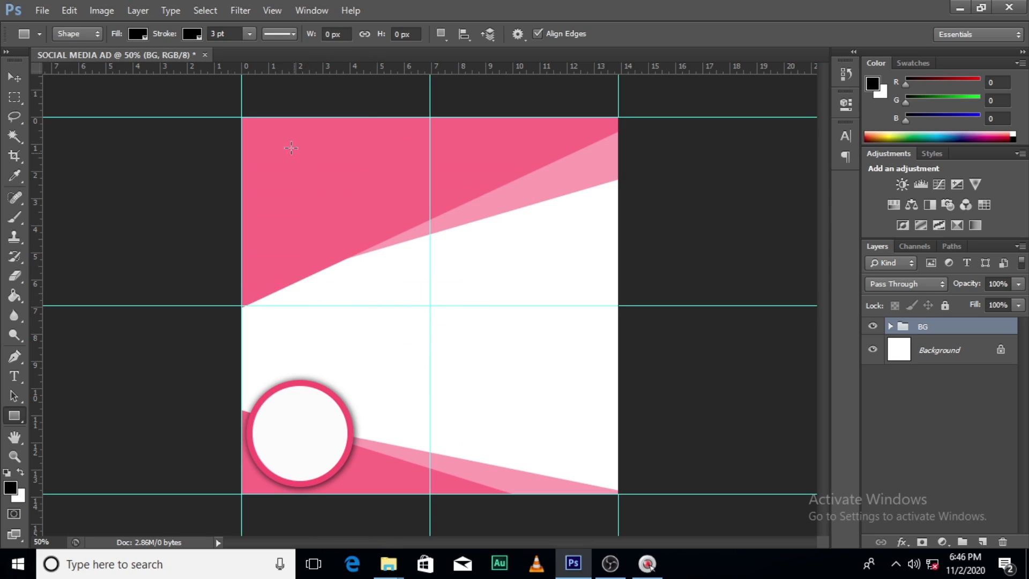
# Draw a rectangle of about 1000 × 1001 px covering the whole canvas and remove its fill
pyautogui.moveTo(245, 117); pyautogui.dragTo(595, 442)
pyautogui.moveTo(619, 490); pyautogui.dragTo(617, 490)
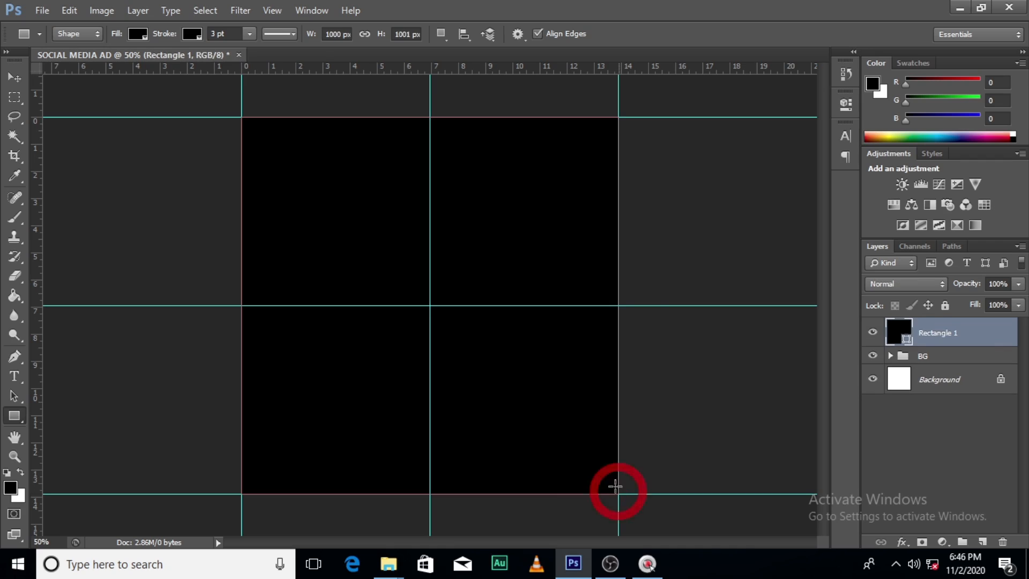
pyautogui.click(137, 30)
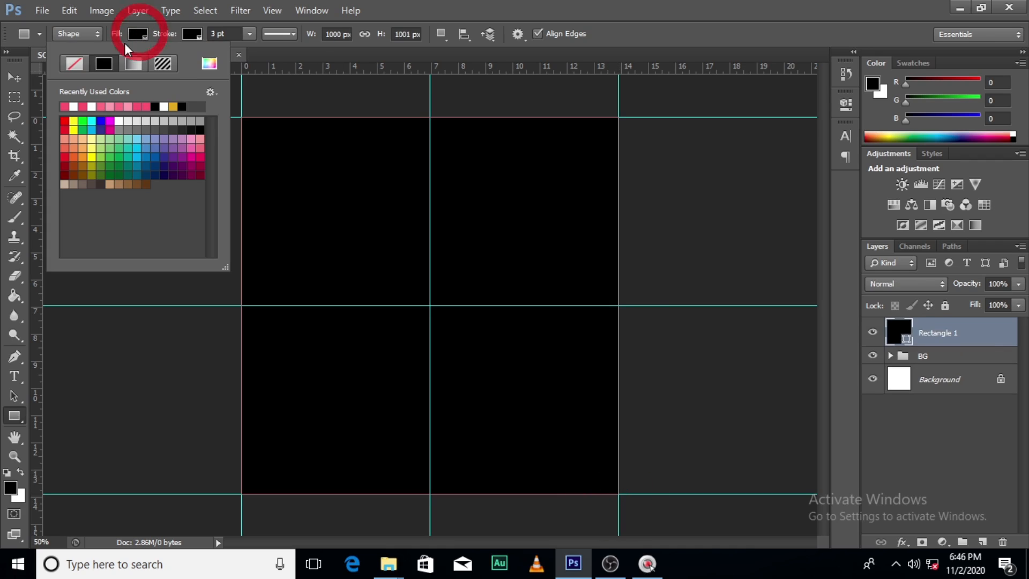
pyautogui.click(74, 63)
# Give the rectangle a white stroke about 11.89 pt wide
pyautogui.click(193, 33)
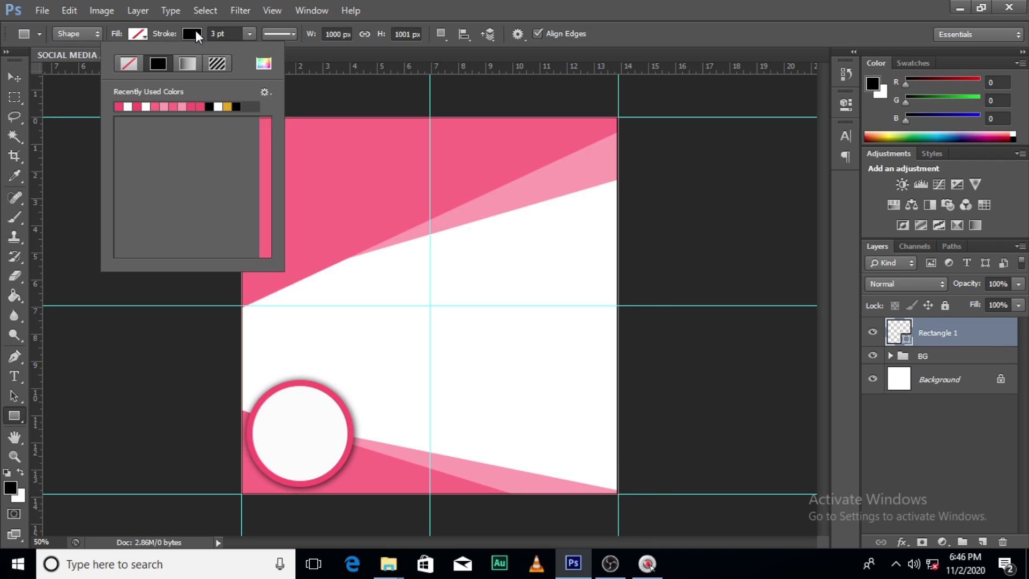
pyautogui.click(264, 65)
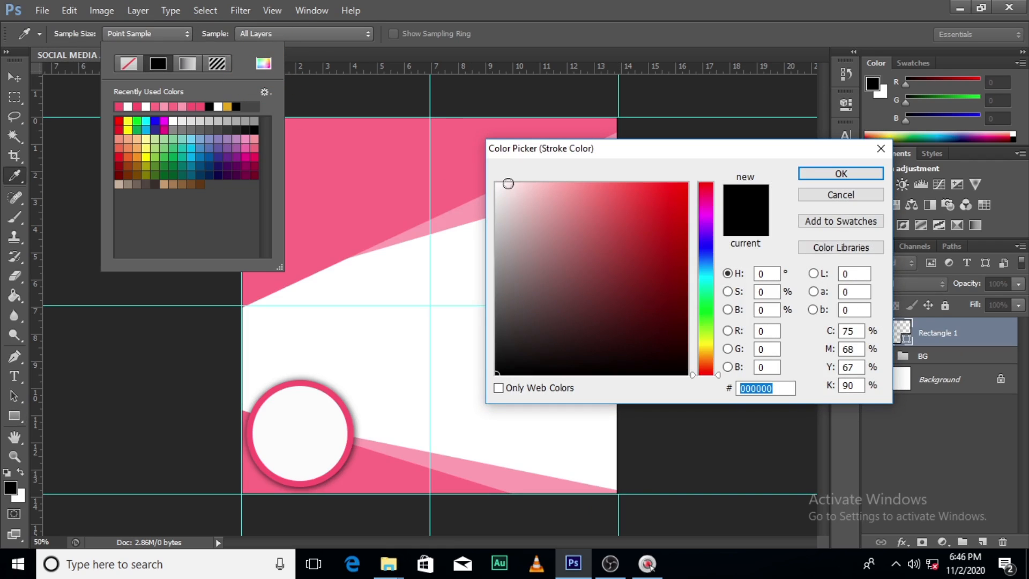
pyautogui.moveTo(508, 183); pyautogui.dragTo(472, 172)
pyautogui.click(809, 173)
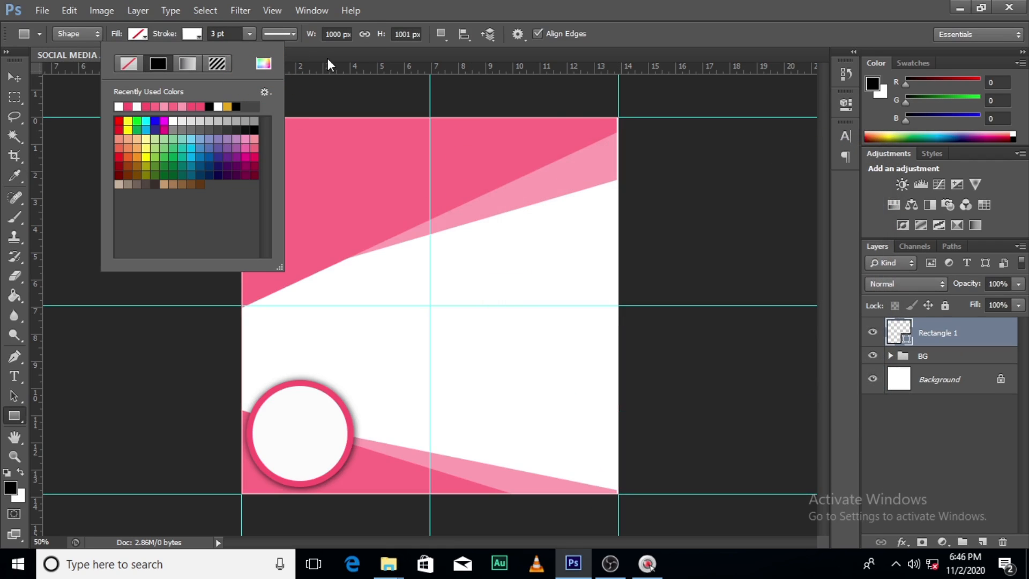
pyautogui.click(250, 33)
pyautogui.moveTo(253, 53); pyautogui.dragTo(262, 53)
# Transform the rectangle frame to about 904 × 778 px by lowering its top edge and scaling it inward about its centre
pyautogui.click(939, 327)
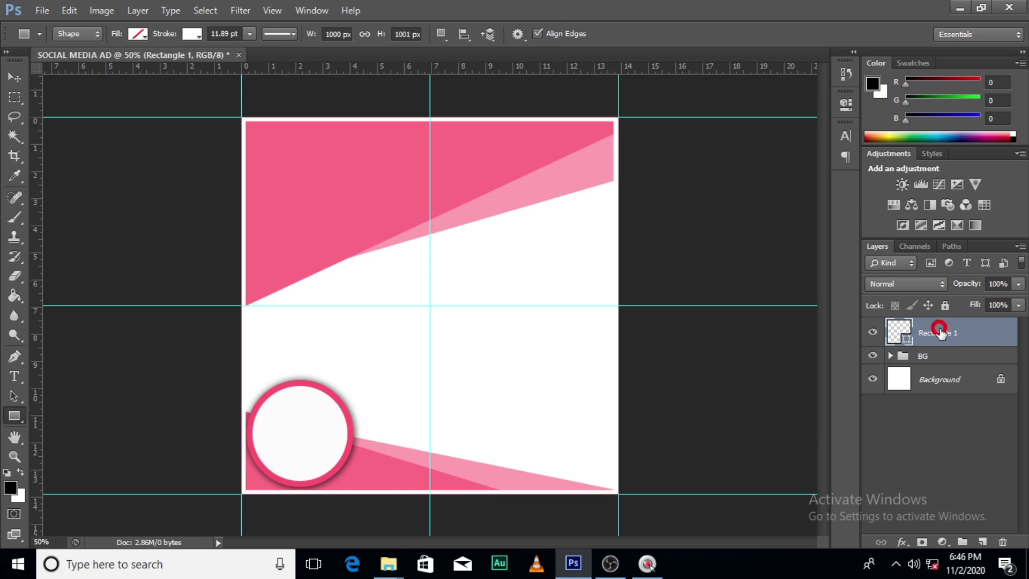
pyautogui.hotkey('ctrl', 't')
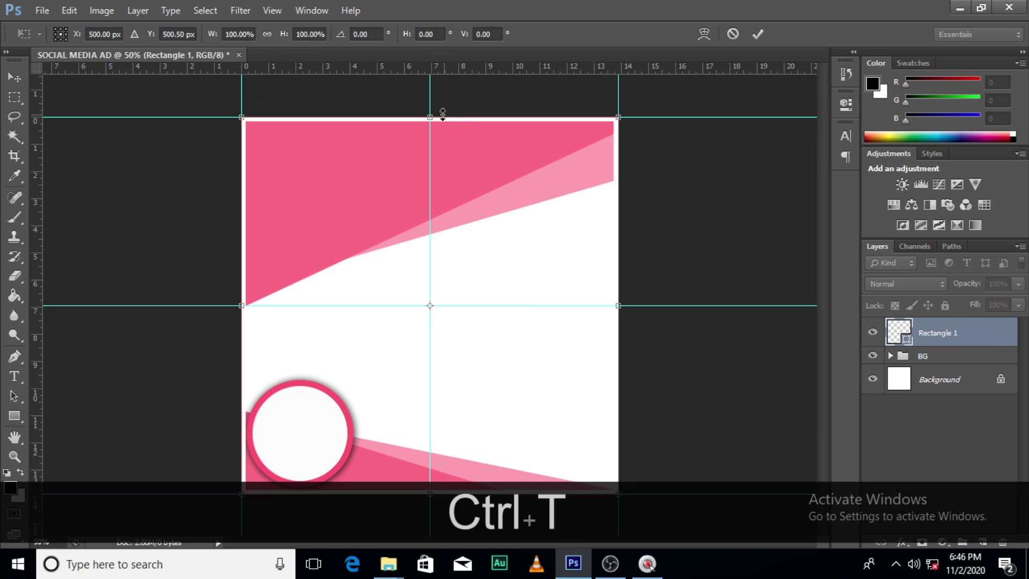
pyautogui.moveTo(429, 113); pyautogui.dragTo(430, 170)
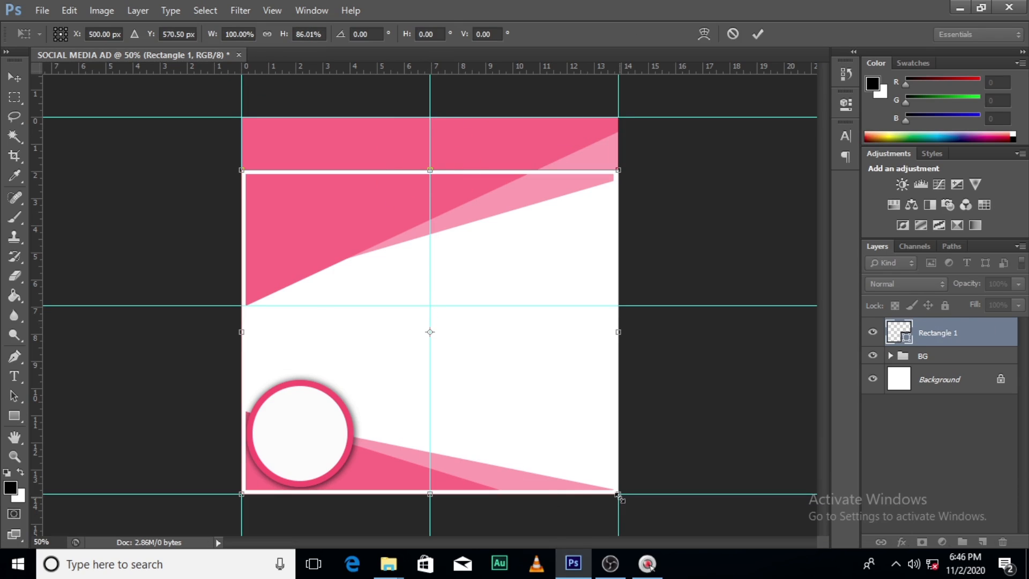
pyautogui.moveTo(618, 494); pyautogui.dragTo(608, 475)
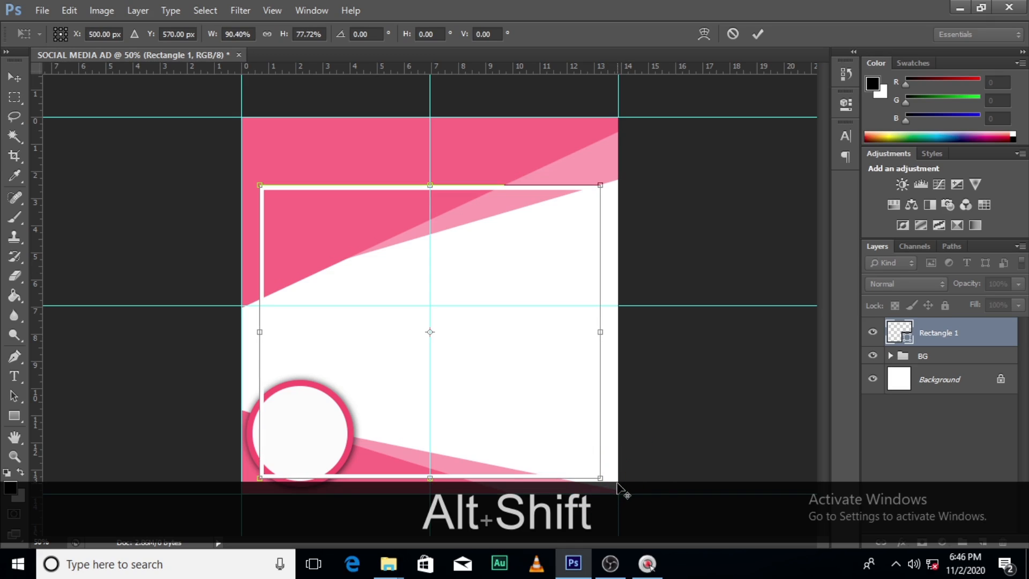
pyautogui.press('Return')
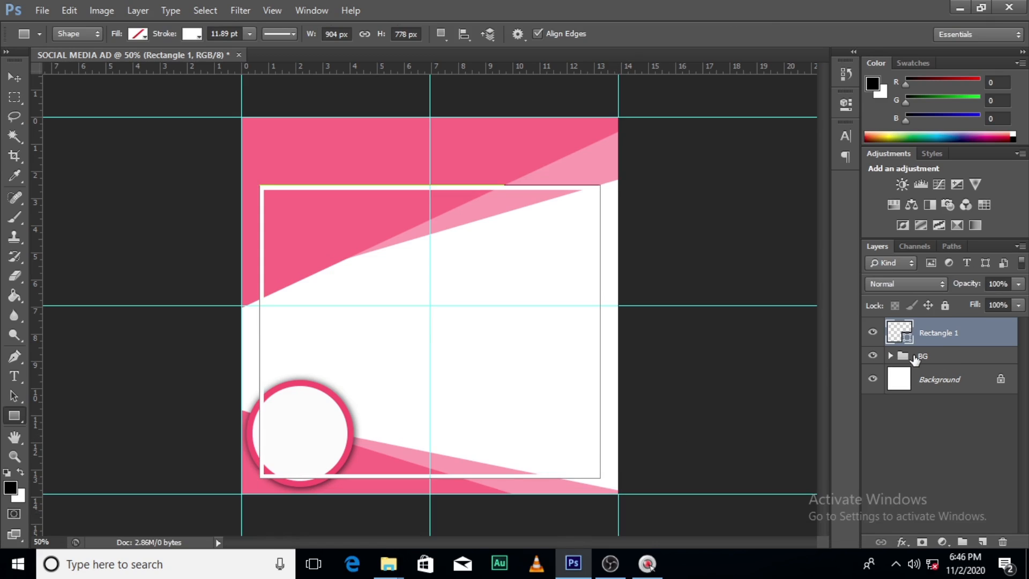
# Place the BG cake picture from the SOCIAL MEDIA folder directly above the Background layer, beneath the BG group
pyautogui.click(937, 381)
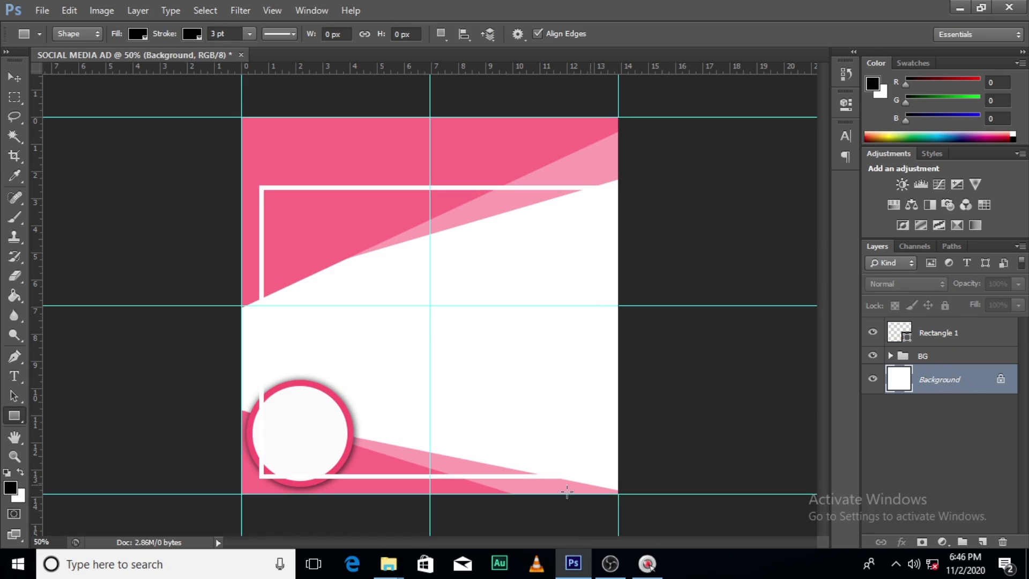
pyautogui.moveTo(389, 563)
pyautogui.click(323, 494)
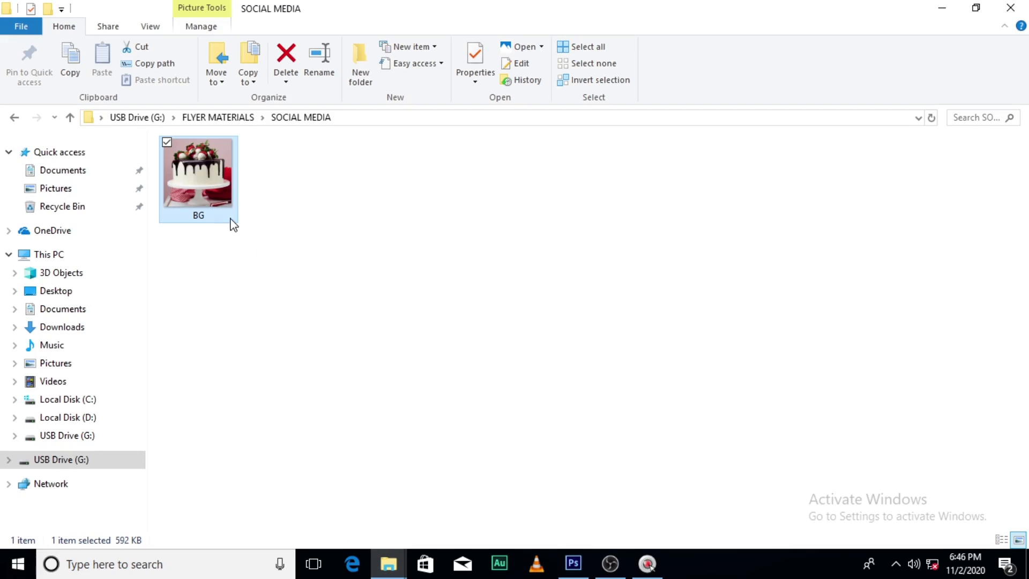
pyautogui.moveTo(231, 220); pyautogui.dragTo(487, 427)
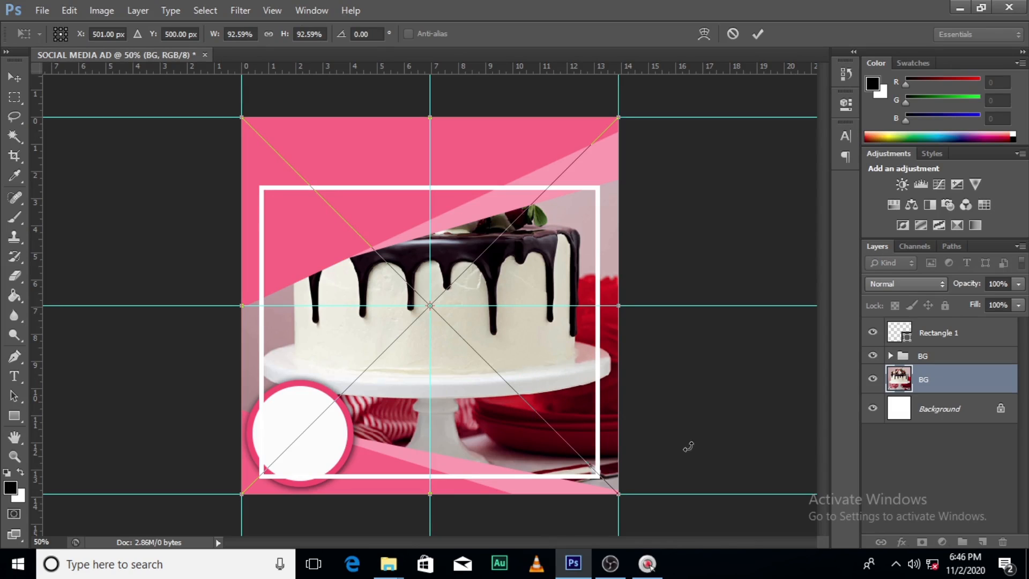
pyautogui.press('Return')
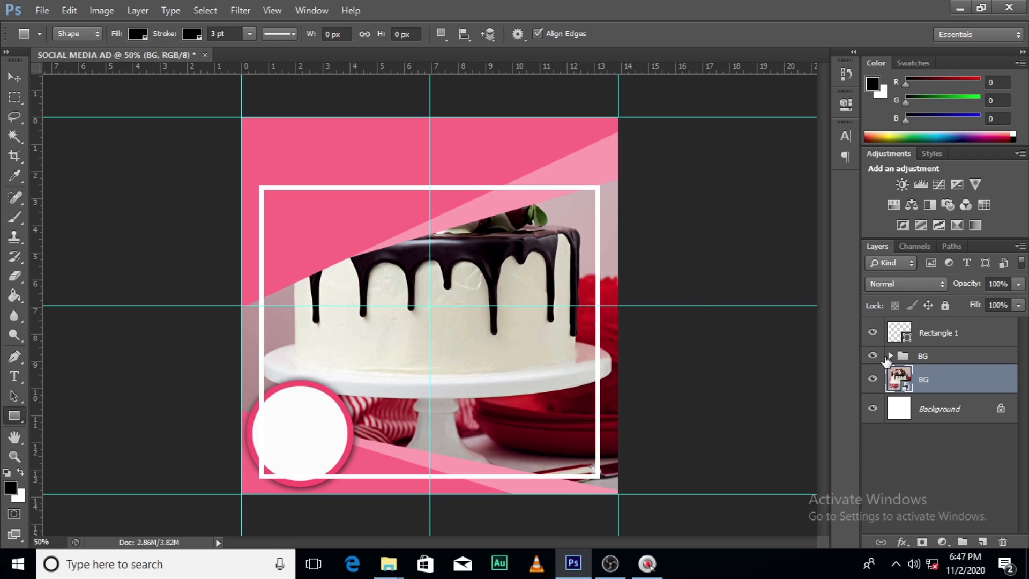
# Move pink shapes 1 and 2 in the BG group upward and rotate them together about 7.95° to uncover more of the cake
pyautogui.click(890, 356)
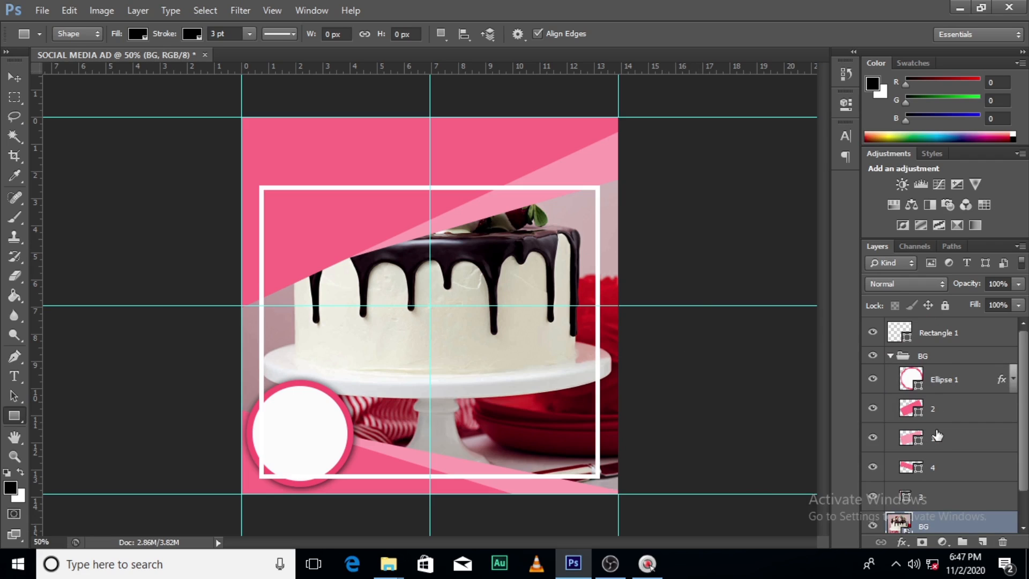
pyautogui.click(936, 435)
pyautogui.keyDown('ctrl'); pyautogui.click(942, 408); pyautogui.keyUp('ctrl')
pyautogui.hotkey('ctrl', 't')
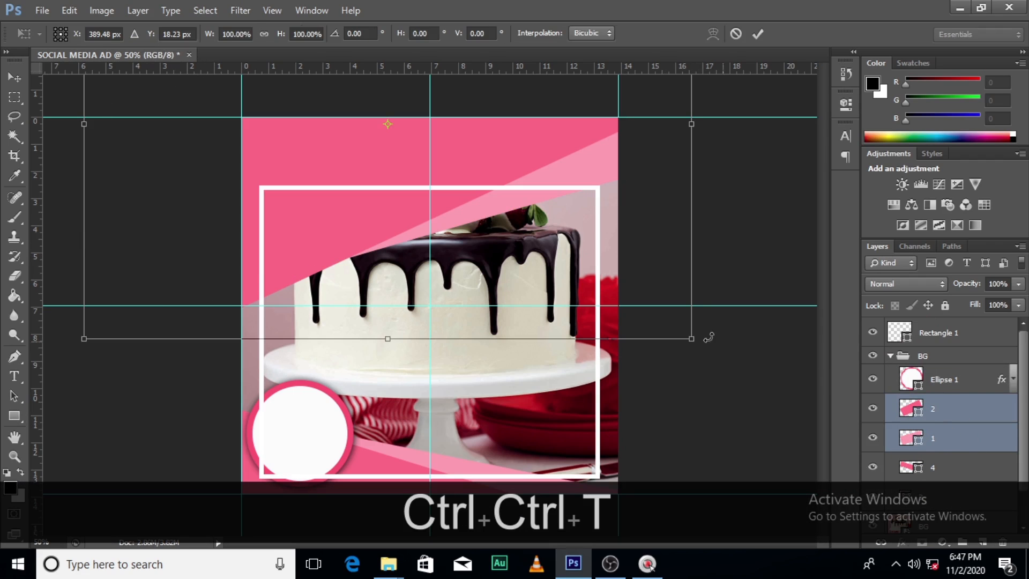
pyautogui.moveTo(471, 253); pyautogui.dragTo(451, 204)
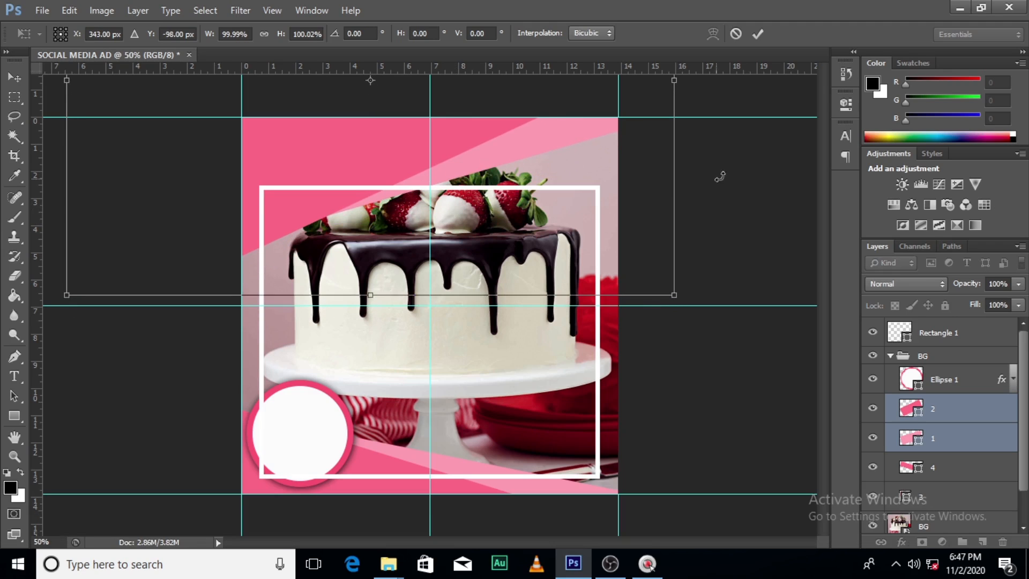
pyautogui.moveTo(719, 172); pyautogui.dragTo(744, 211)
pyautogui.moveTo(364, 221); pyautogui.dragTo(366, 204)
pyautogui.moveTo(484, 203); pyautogui.dragTo(516, 227)
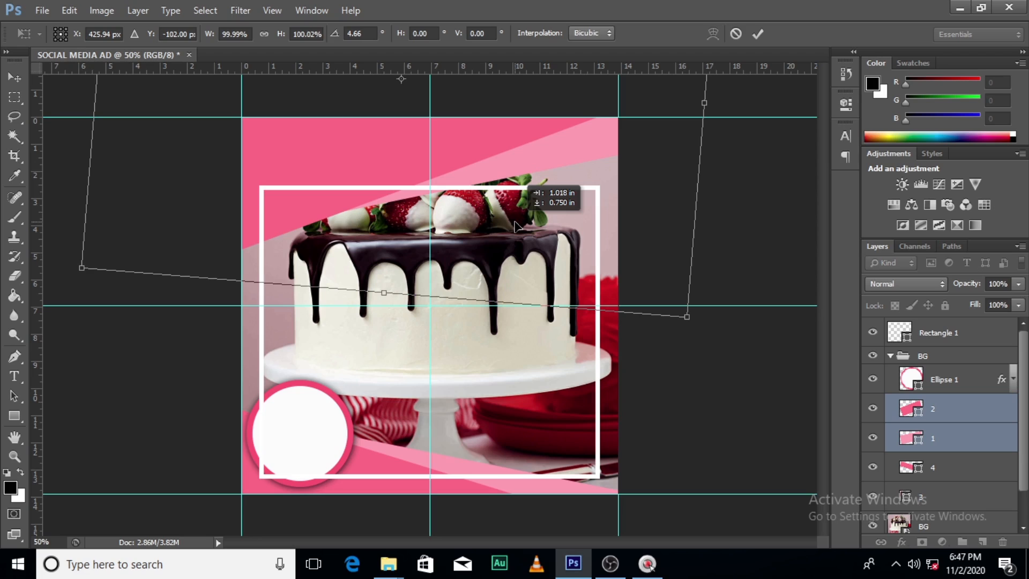
pyautogui.moveTo(723, 144); pyautogui.dragTo(733, 163)
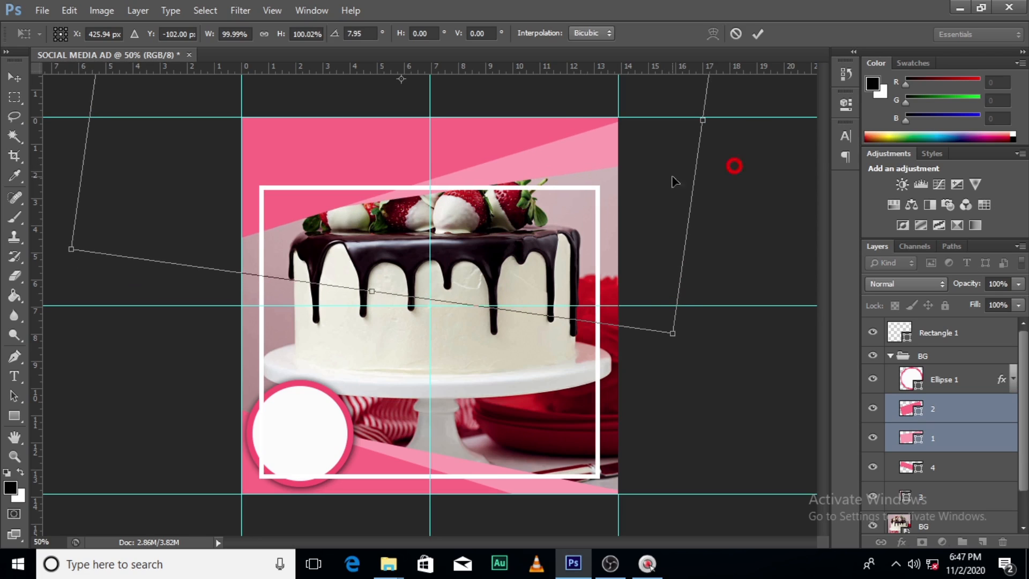
pyautogui.moveTo(441, 196); pyautogui.dragTo(445, 198)
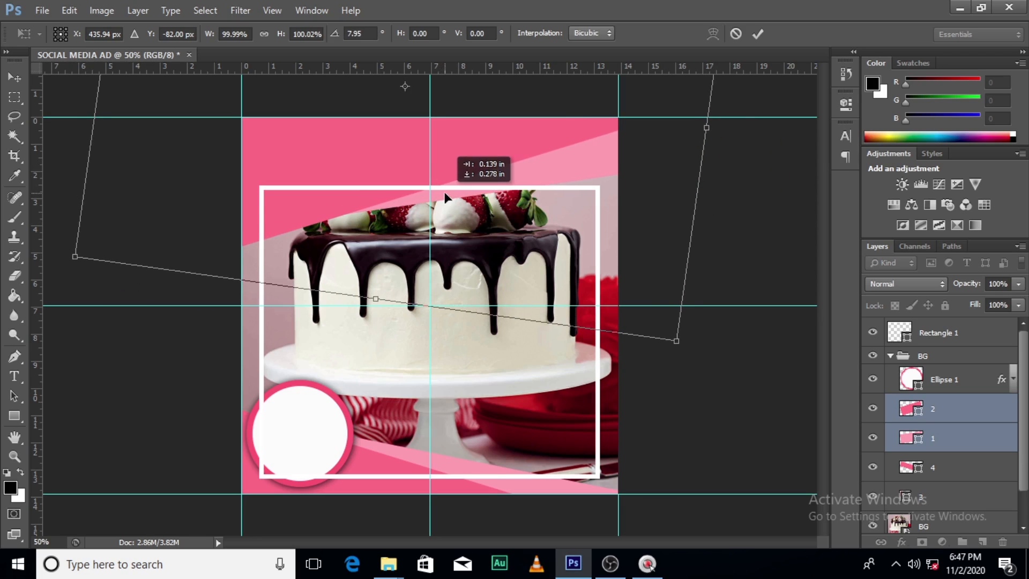
pyautogui.press('Return')
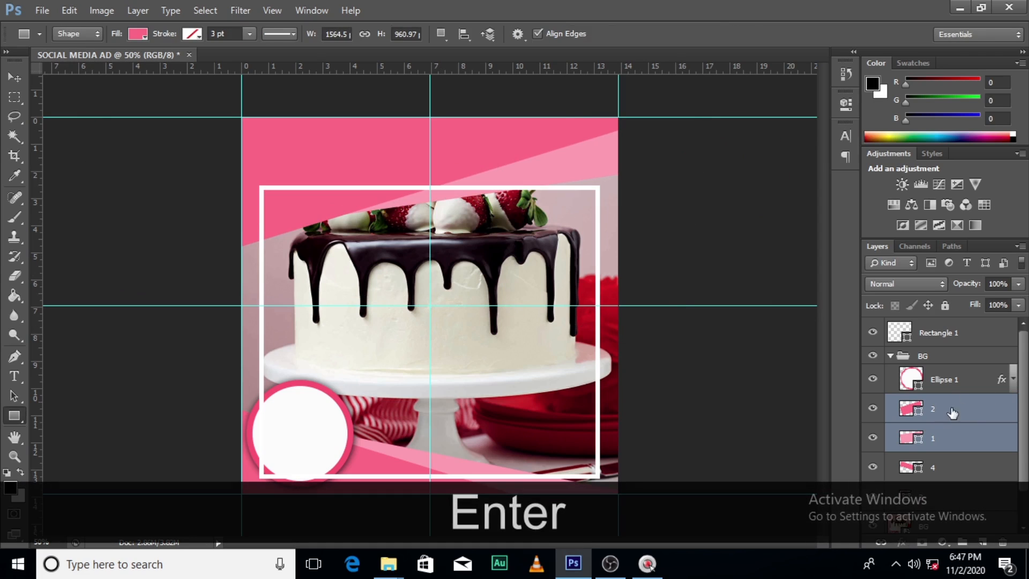
# Move the cake picture down until the strawberries sit below the pink shapes, and collapse the BG group
pyautogui.scroll(-2, 1024, 373)
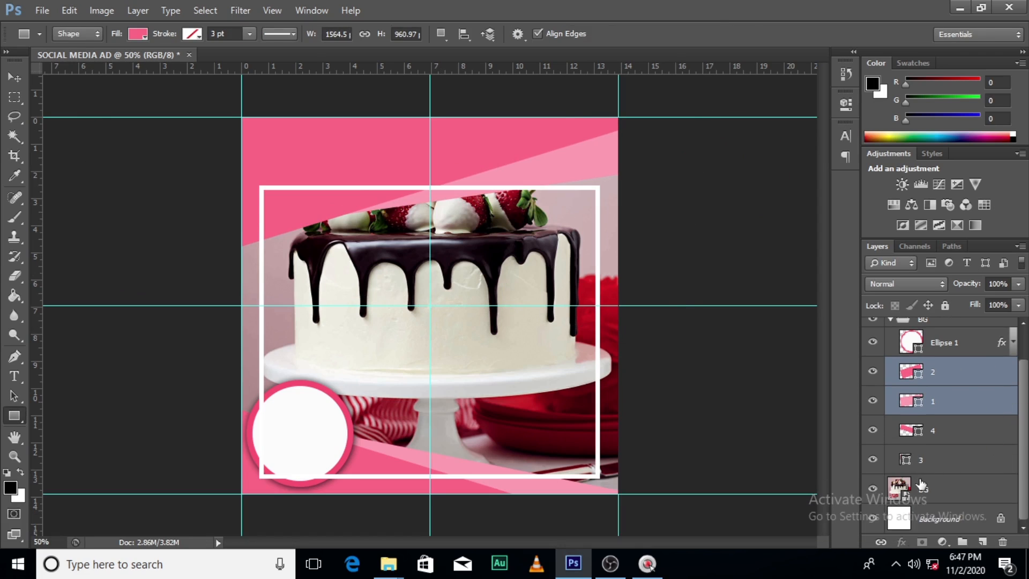
pyautogui.click(932, 489)
pyautogui.press('v')
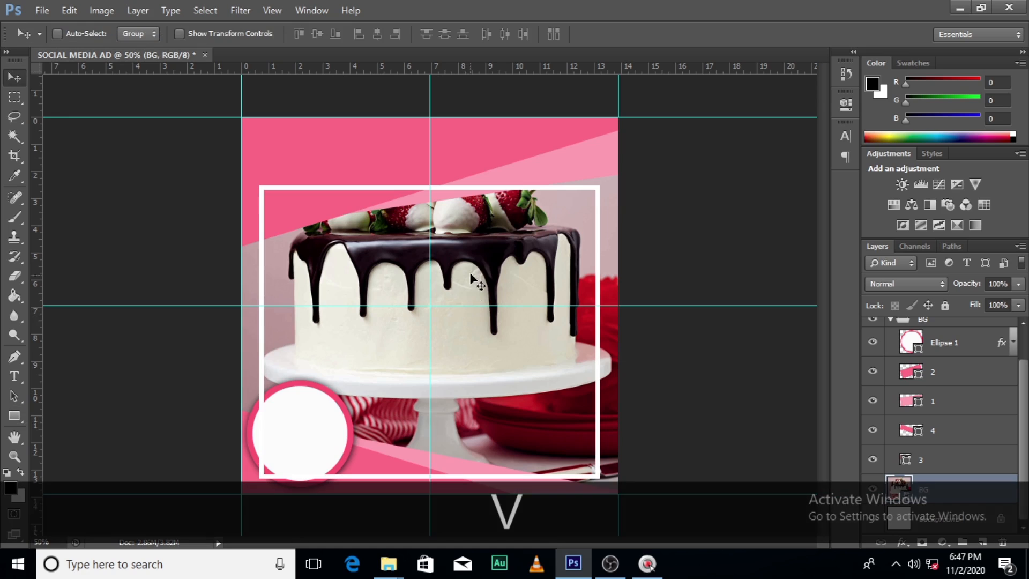
pyautogui.moveTo(470, 272); pyautogui.dragTo(480, 323)
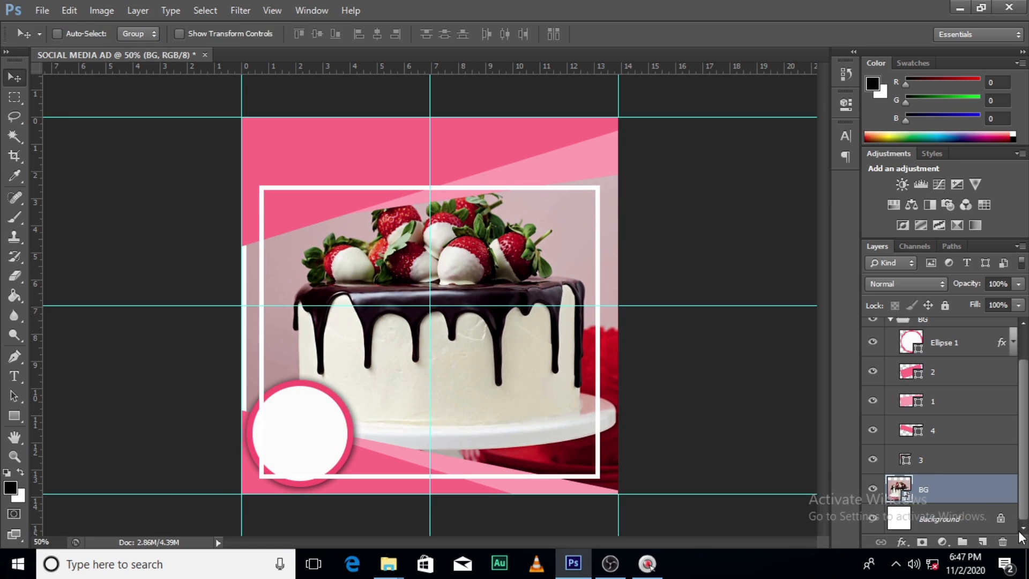
pyautogui.scroll(2, 1024, 427)
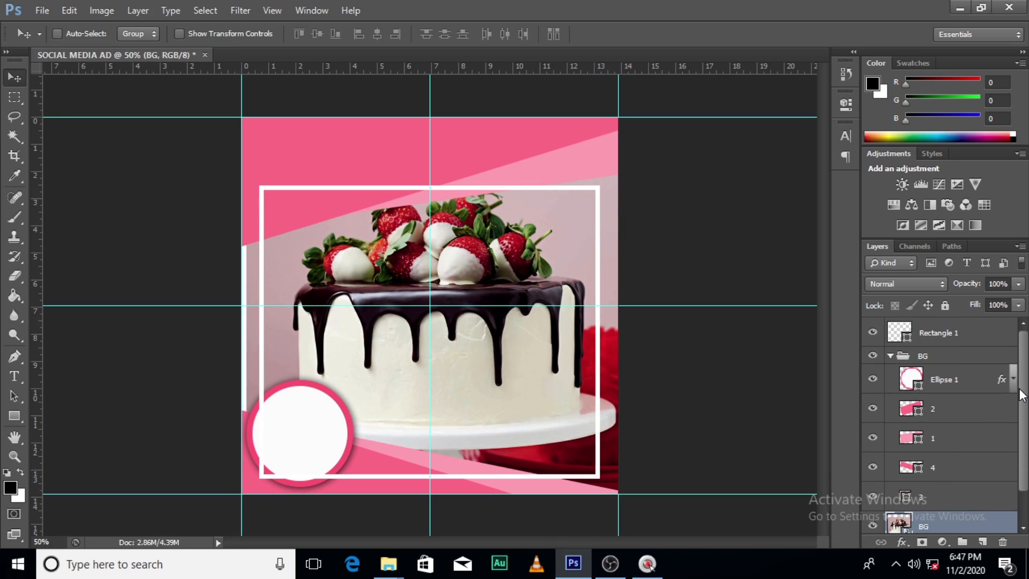
pyautogui.click(891, 355)
# Draw a Banner 5 custom shape about 514 × 80 px over the frame's top edge, on a new layer above Rectangle 1
pyautogui.click(924, 333)
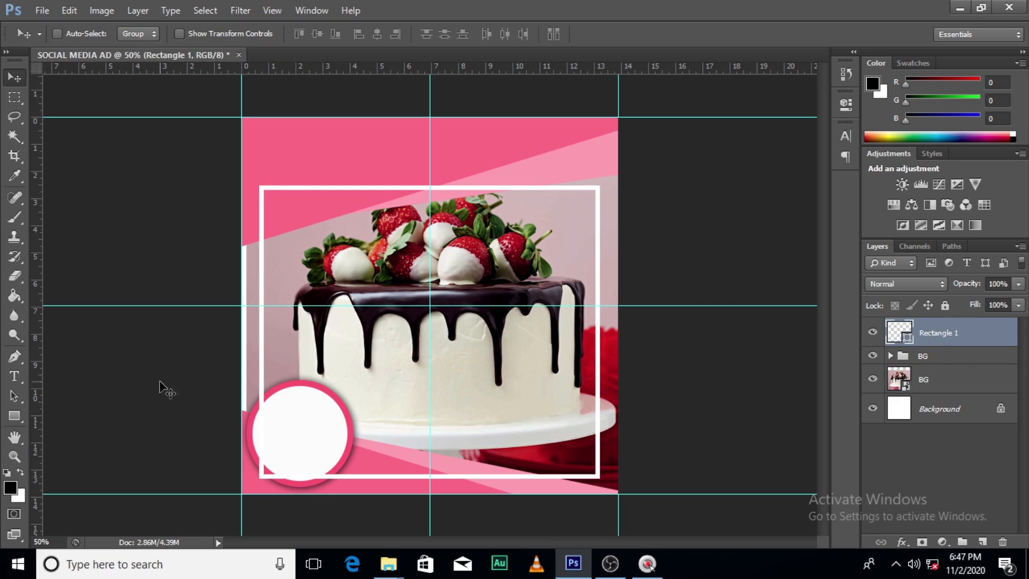
pyautogui.click(16, 416)
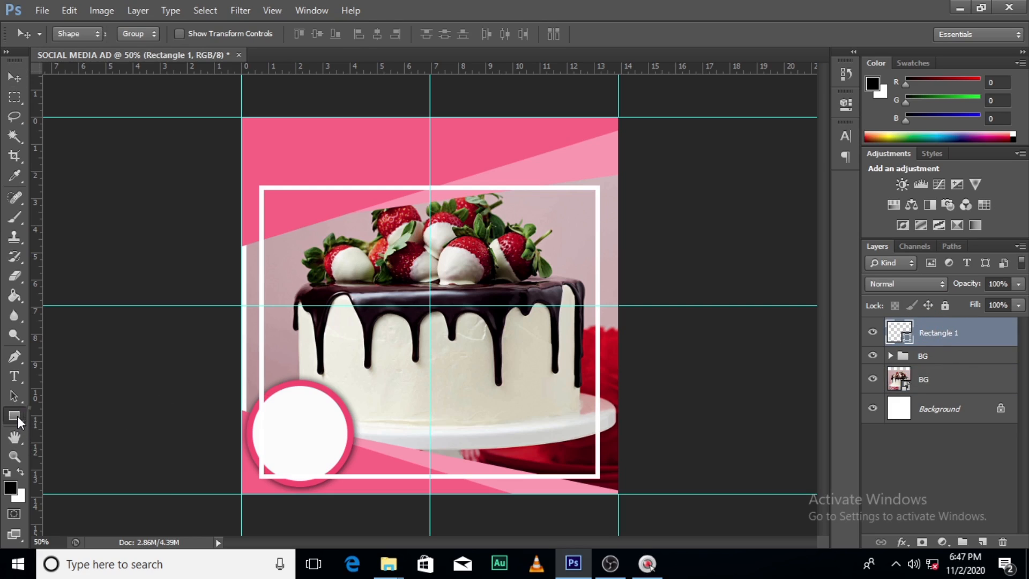
pyautogui.click(62, 489)
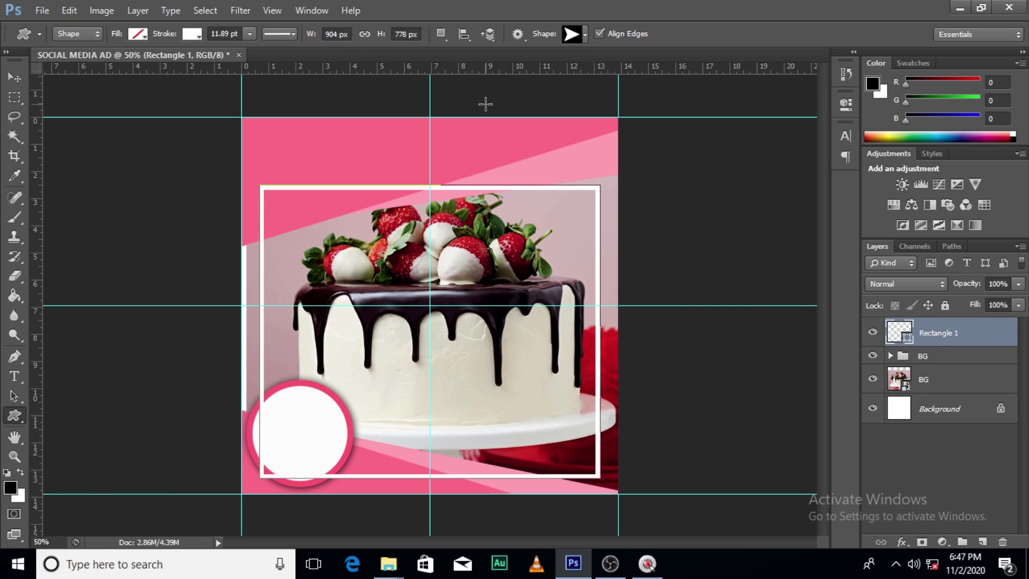
pyautogui.click(586, 35)
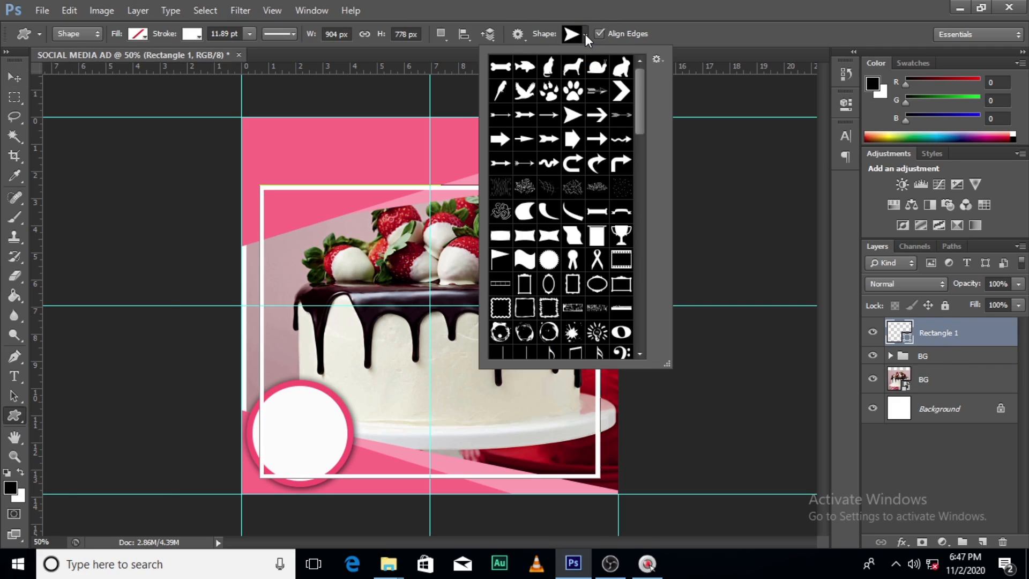
pyautogui.click(549, 238)
pyautogui.click(692, 2)
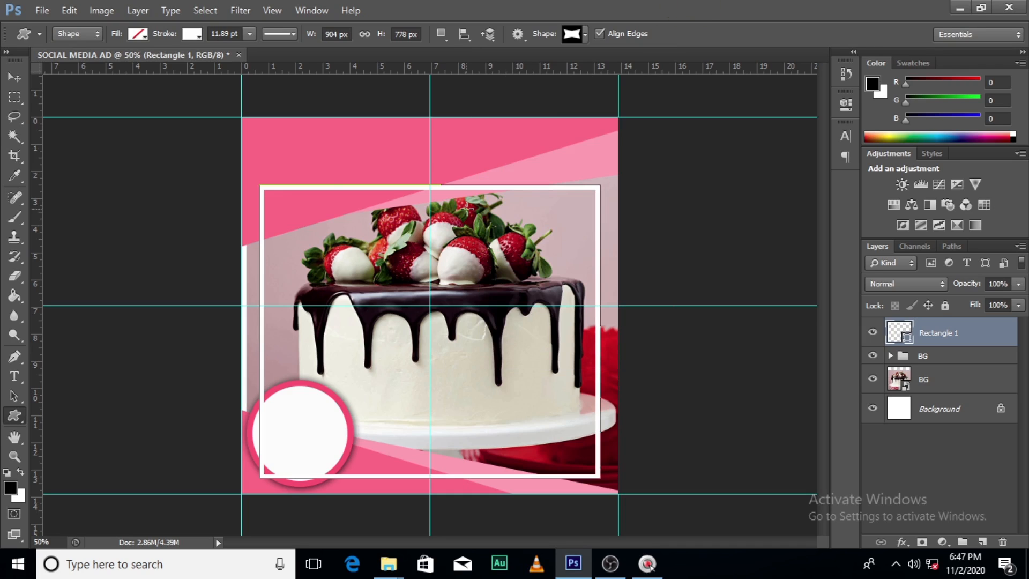
pyautogui.moveTo(317, 166); pyautogui.dragTo(509, 197)
# Remove the banner shape's stroke and fill it with white
pyautogui.click(194, 34)
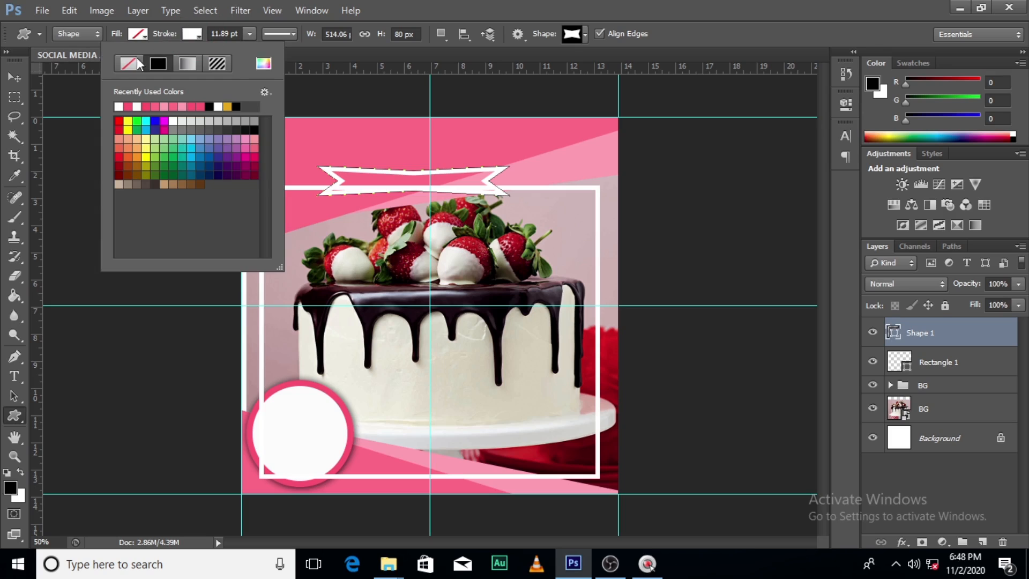
pyautogui.click(134, 60)
pyautogui.click(140, 35)
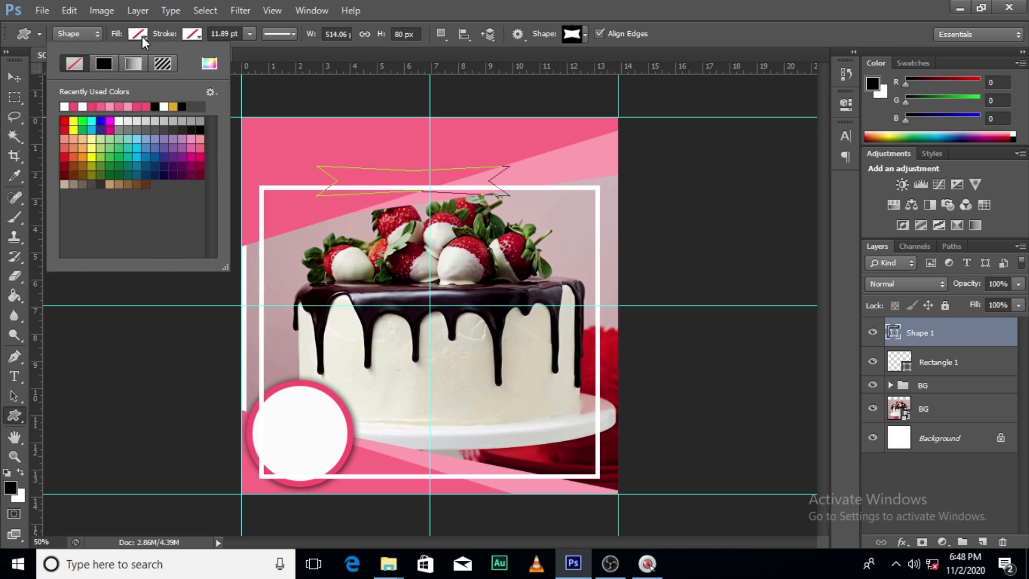
pyautogui.click(65, 106)
# Move the white banner to X 501 px, Y 188 px so it is centred on the vertical guide over the frame's upper edge
pyautogui.click(931, 335)
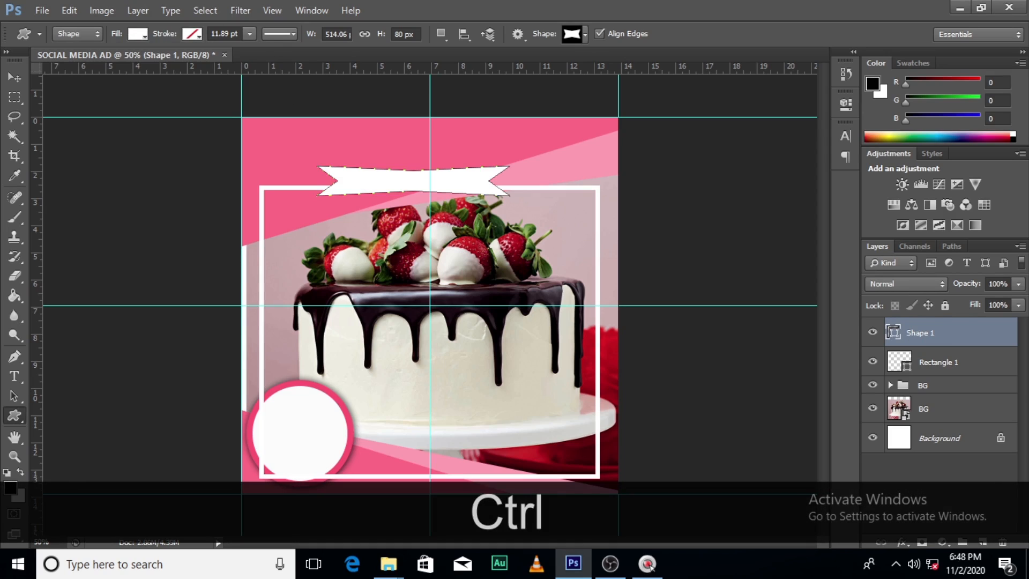
pyautogui.hotkey('ctrl', 't')
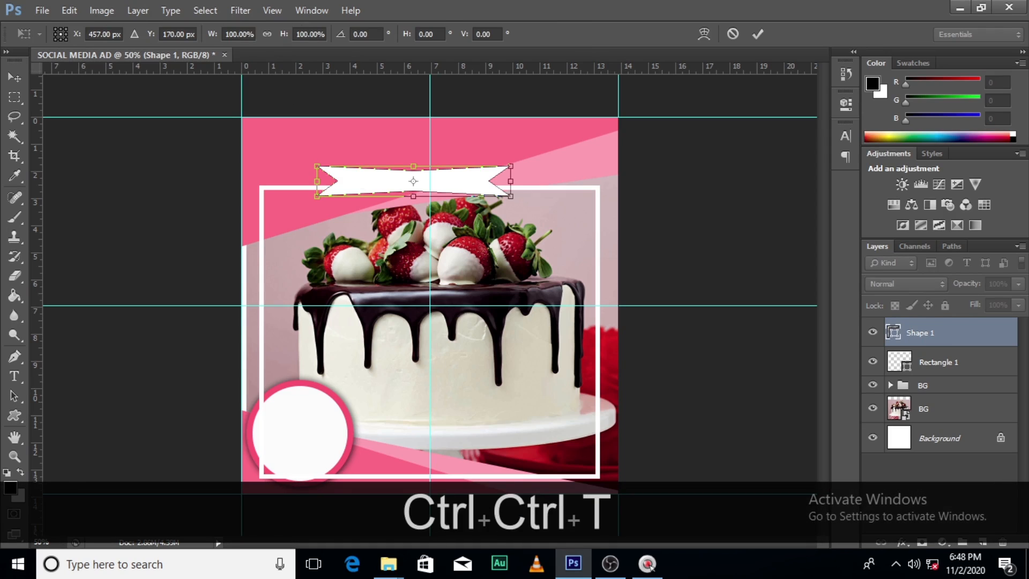
pyautogui.press('Down')
pyautogui.press('Down')
pyautogui.press('Down')
pyautogui.press('Down')
pyautogui.press('Down')
pyautogui.press('Down')
pyautogui.press('Down')
pyautogui.press('Down')
pyautogui.press('Down')
pyautogui.press('Down')
pyautogui.press('Down')
pyautogui.press('Down')
pyautogui.press('Down')
pyautogui.press('Down')
pyautogui.press('Down')
pyautogui.press('Down')
pyautogui.press('Down')
pyautogui.press('Down')
pyautogui.press('Right')
pyautogui.press('Right')
pyautogui.press('Right')
pyautogui.press('Right')
pyautogui.press('Right')
pyautogui.press('Right')
pyautogui.press('Right')
pyautogui.press('Right')
pyautogui.press('Right')
pyautogui.press('Right')
pyautogui.press('Right')
pyautogui.press('Right')
pyautogui.press('Right')
pyautogui.press('Right')
pyautogui.press('Right')
pyautogui.press('Right')
pyautogui.press('Right')
pyautogui.press('Right')
pyautogui.press('Right')
pyautogui.press('Right')
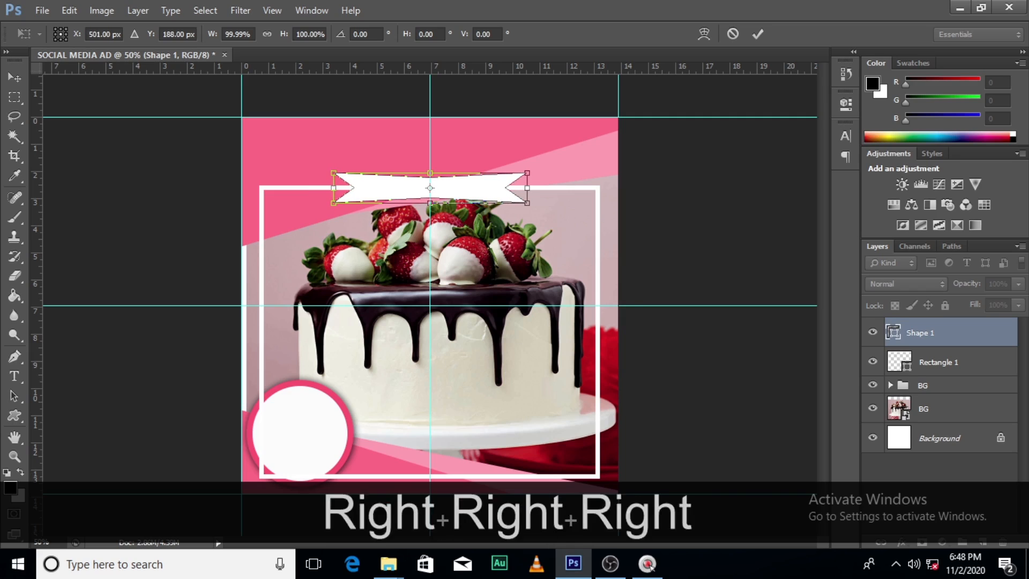
pyautogui.press('Right')
pyautogui.press('Right')
pyautogui.press('Return')
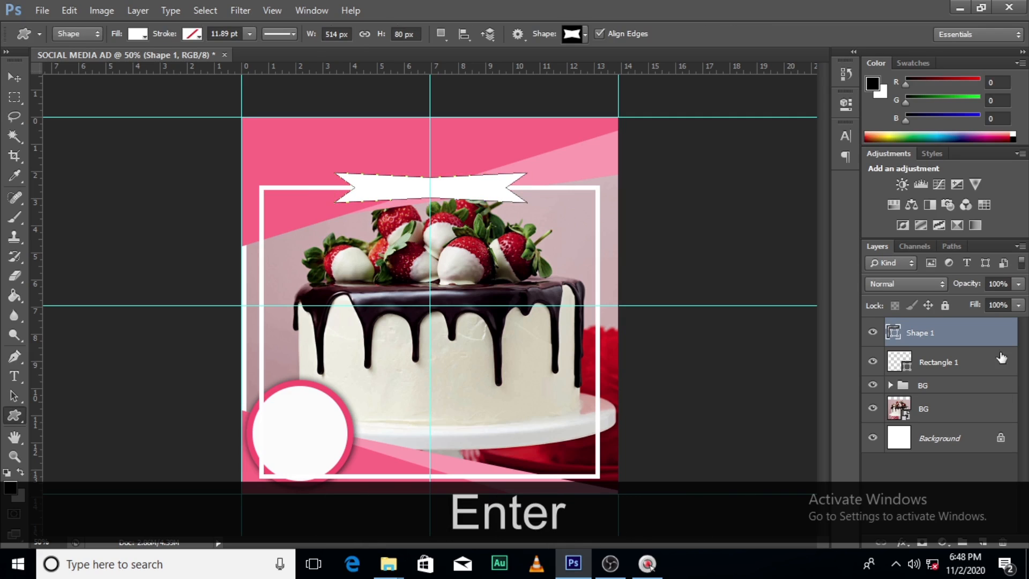
# Toggle the Rectangle 1 frame's visibility to check it behind the banner, and add a layer mask to Rectangle 1
pyautogui.click(870, 363)
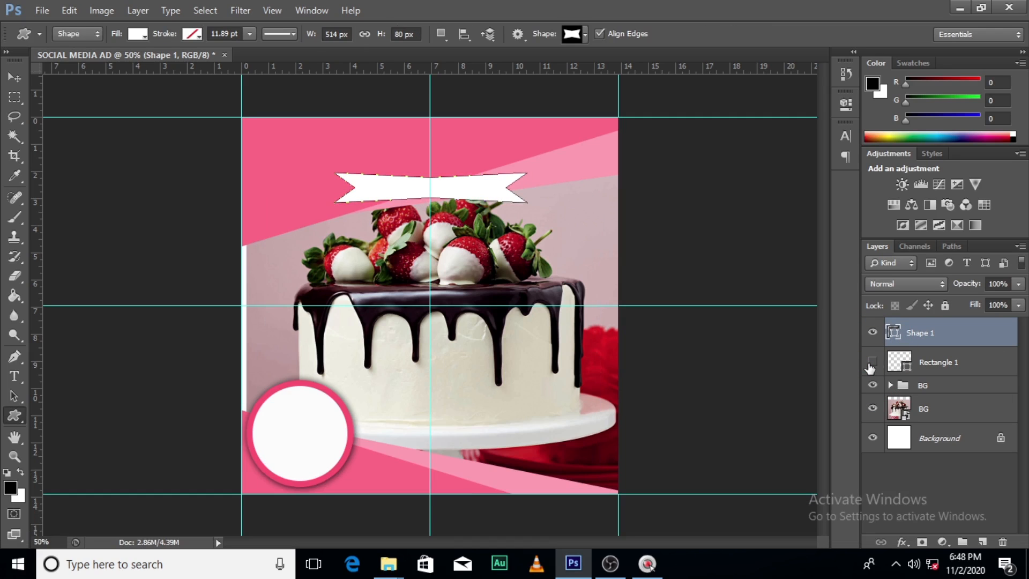
pyautogui.click(870, 364)
pyautogui.click(870, 363)
pyautogui.click(871, 363)
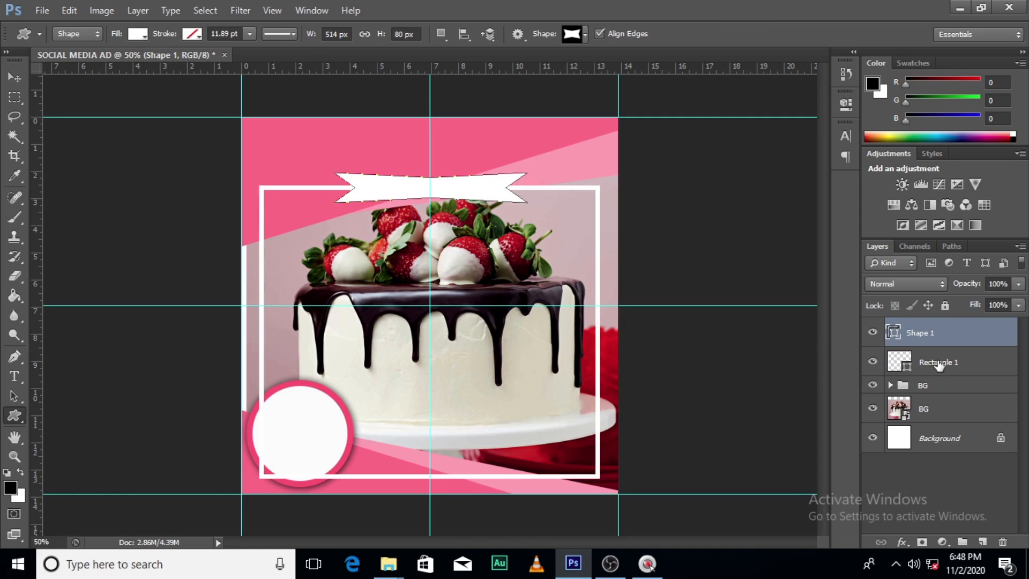
pyautogui.click(940, 364)
pyautogui.click(922, 543)
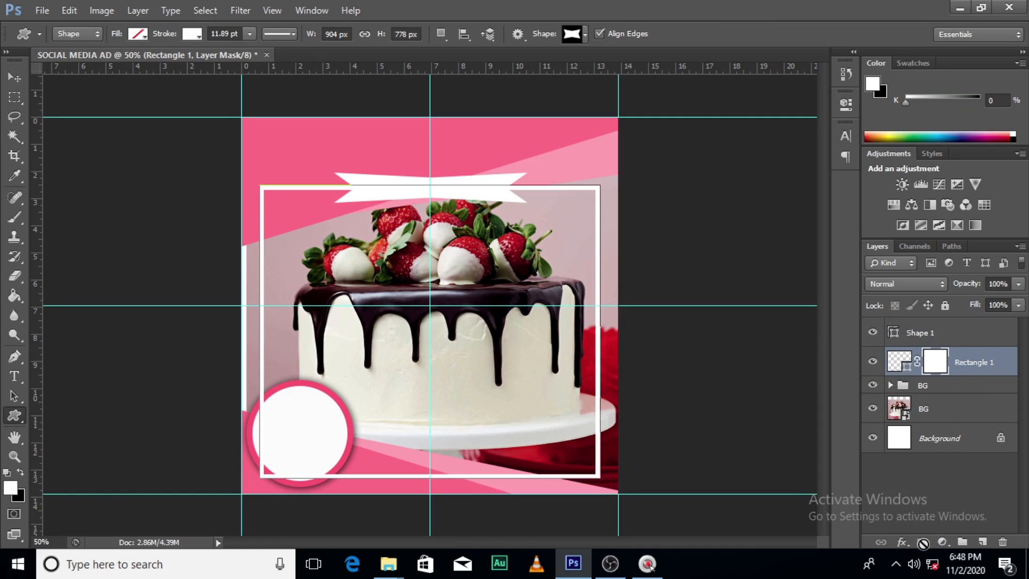
# Set up a hard round brush at 100 px with 100% hardness and black (000000) as the foreground colour
pyautogui.click(15, 217)
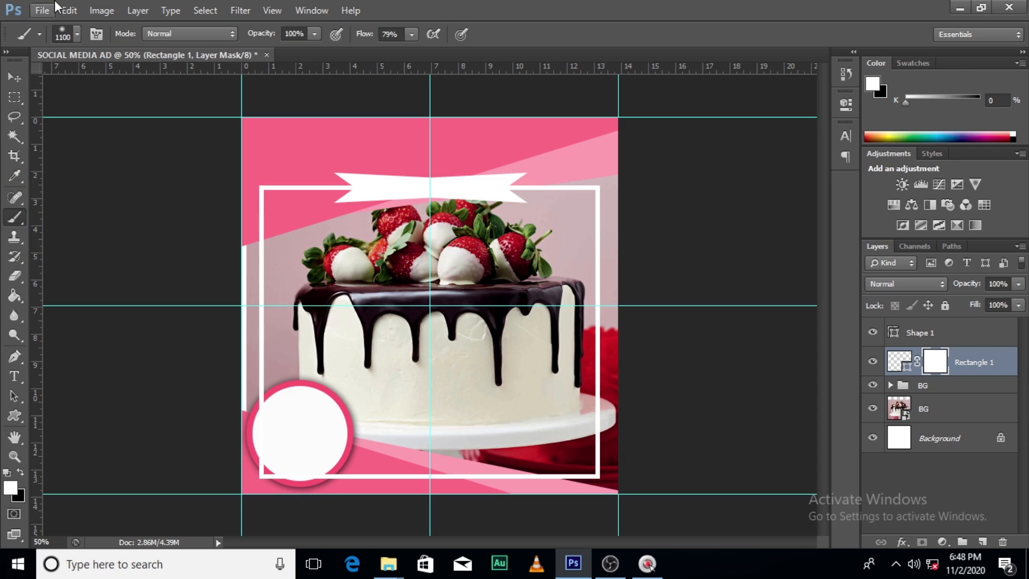
pyautogui.click(77, 34)
pyautogui.click(56, 151)
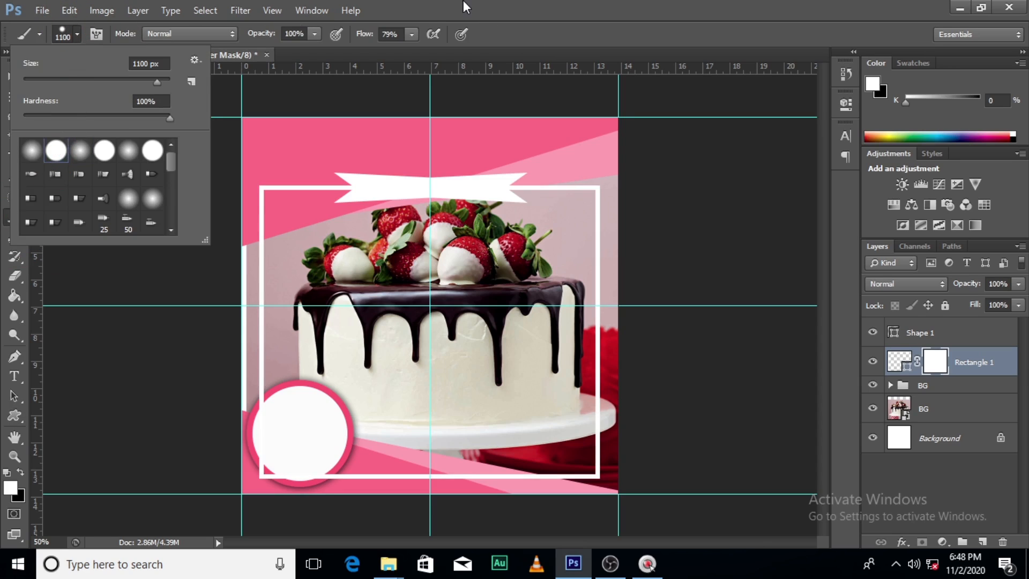
pyautogui.click(459, 16)
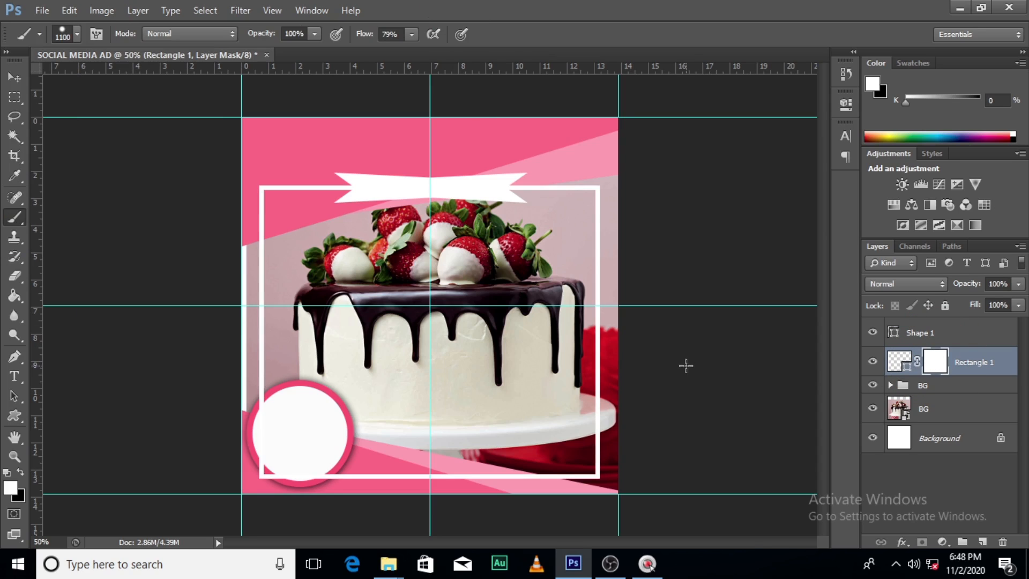
pyautogui.press('capslock')
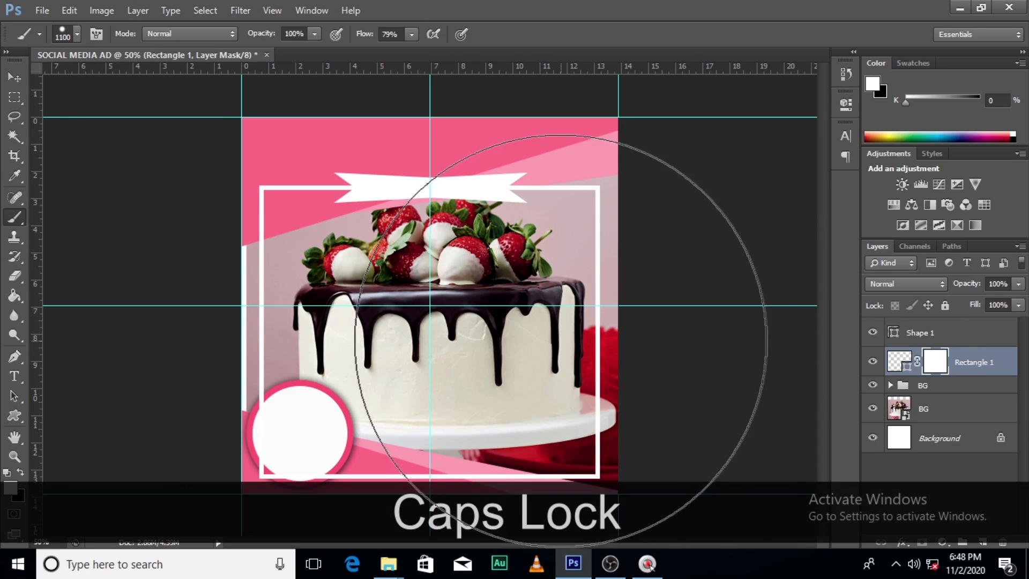
pyautogui.press('[')
pyautogui.press('[')
pyautogui.press('[')
pyautogui.press('[')
pyautogui.press('[')
pyautogui.press('[')
pyautogui.press('[')
pyautogui.press('[')
pyautogui.press('[')
pyautogui.press('[')
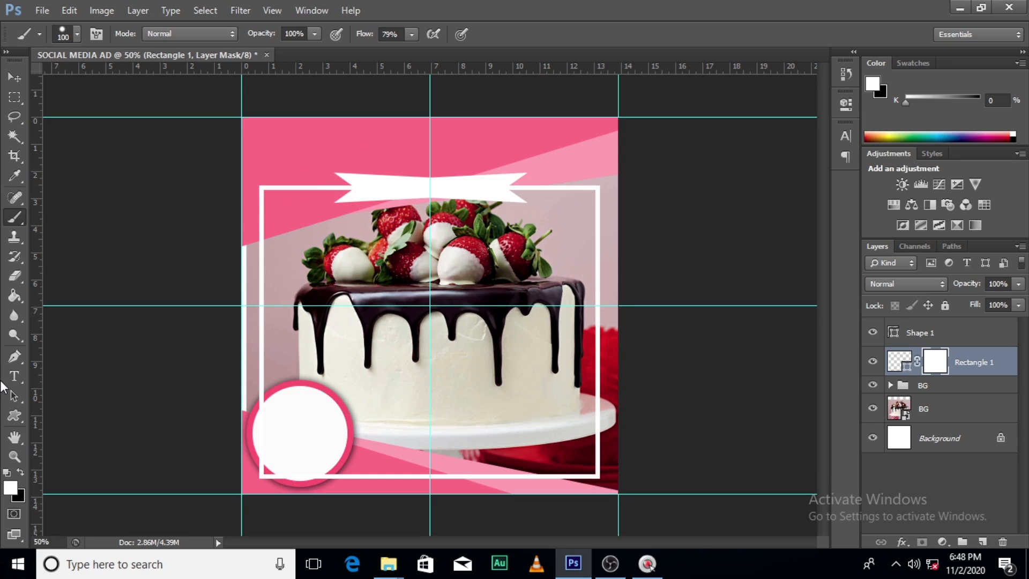
pyautogui.click(10, 488)
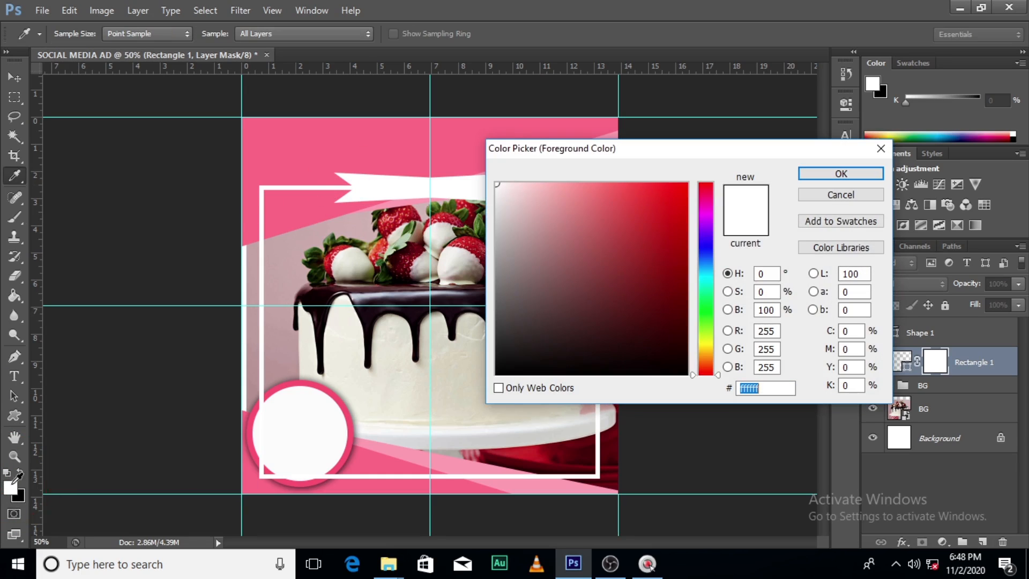
pyautogui.moveTo(502, 369); pyautogui.dragTo(477, 379)
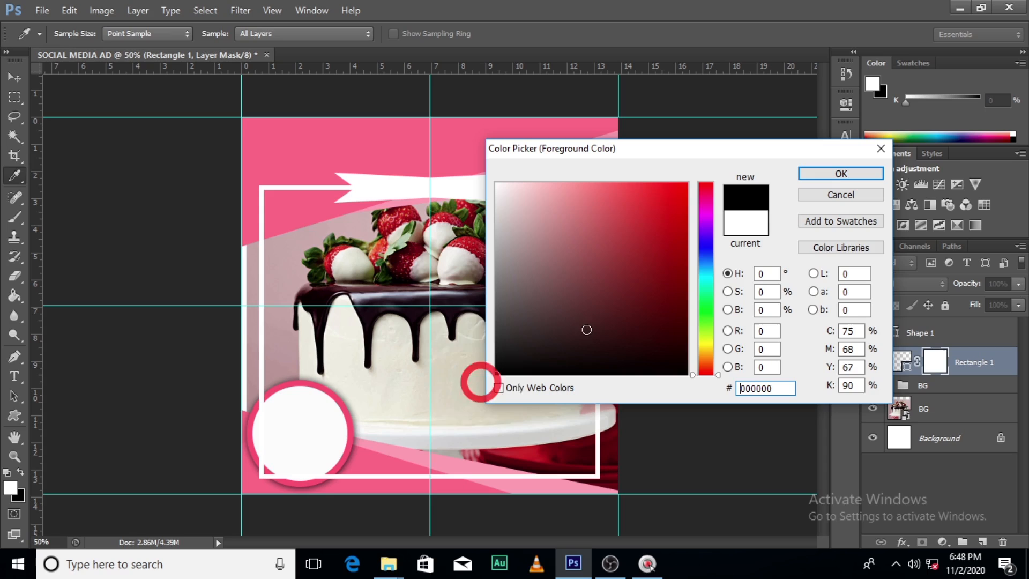
pyautogui.click(841, 174)
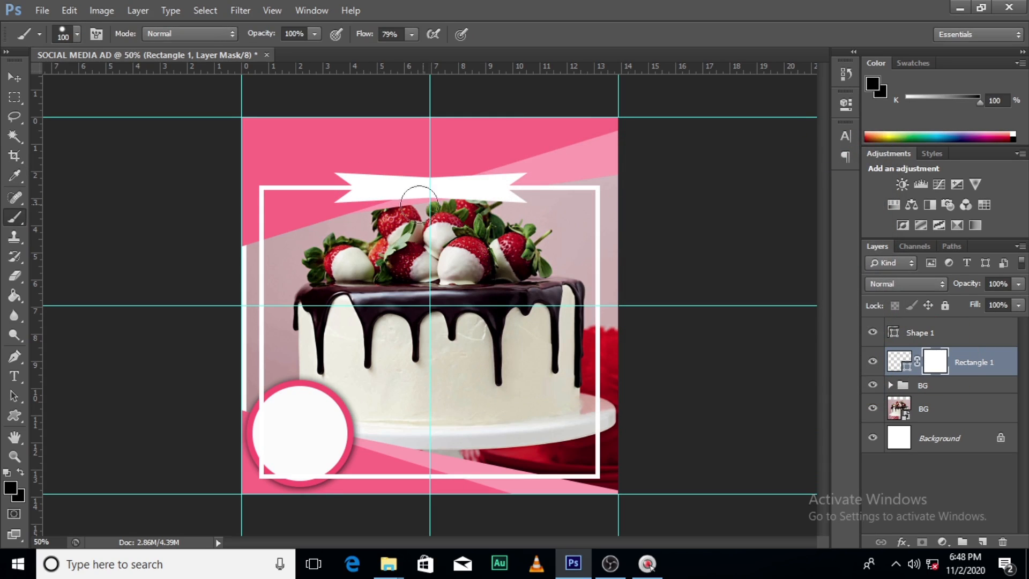
# Paint black at 100% flow on the Rectangle 1 mask to hide the frame line behind and around both banner ends
pyautogui.click(351, 188)
pyautogui.moveTo(350, 187); pyautogui.dragTo(355, 187)
pyautogui.click(412, 34)
pyautogui.moveTo(412, 52); pyautogui.dragTo(437, 53)
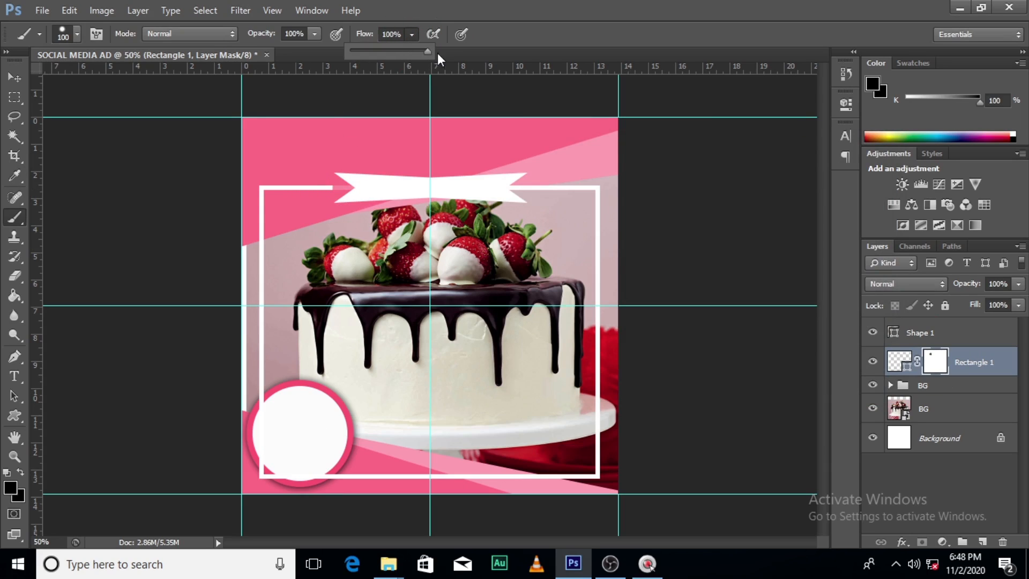
pyautogui.click(354, 188)
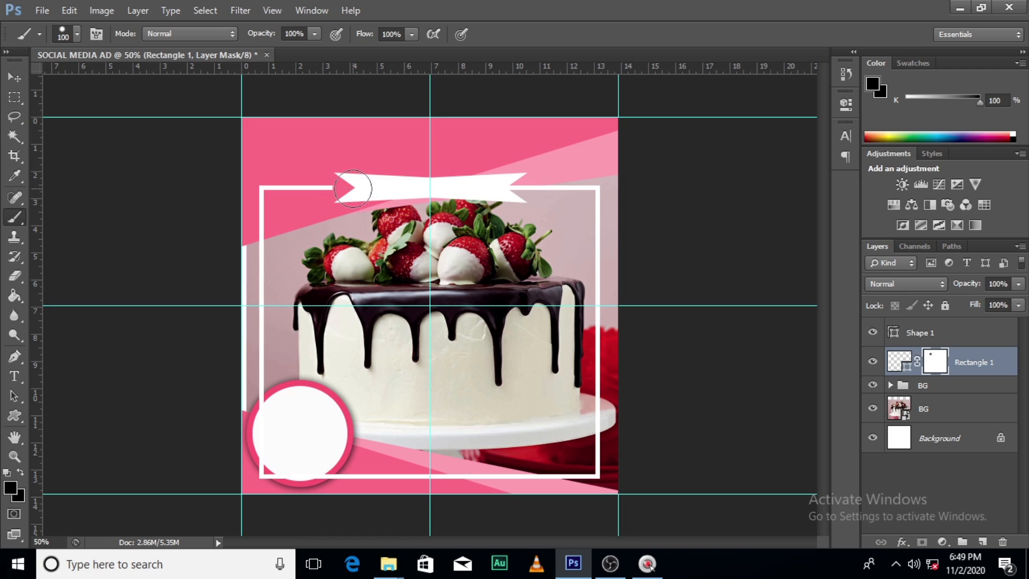
pyautogui.click(513, 186)
pyautogui.keyDown('shift'); pyautogui.click(364, 186); pyautogui.keyUp('shift')
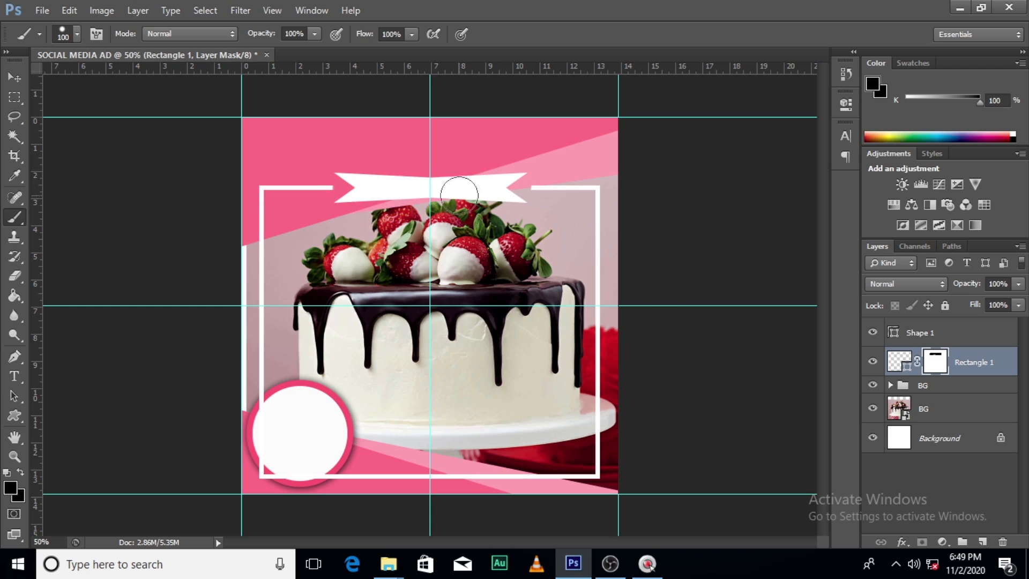
pyautogui.click(871, 332)
pyautogui.click(871, 332)
# Rename the Shape 1 layer as ribbon
pyautogui.click(919, 333)
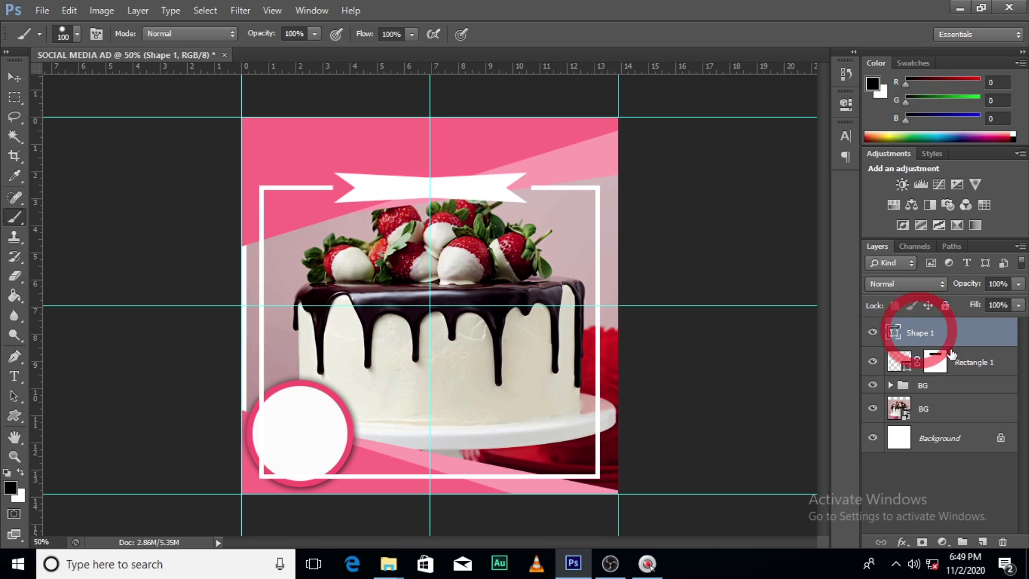
pyautogui.doubleClick(918, 333)
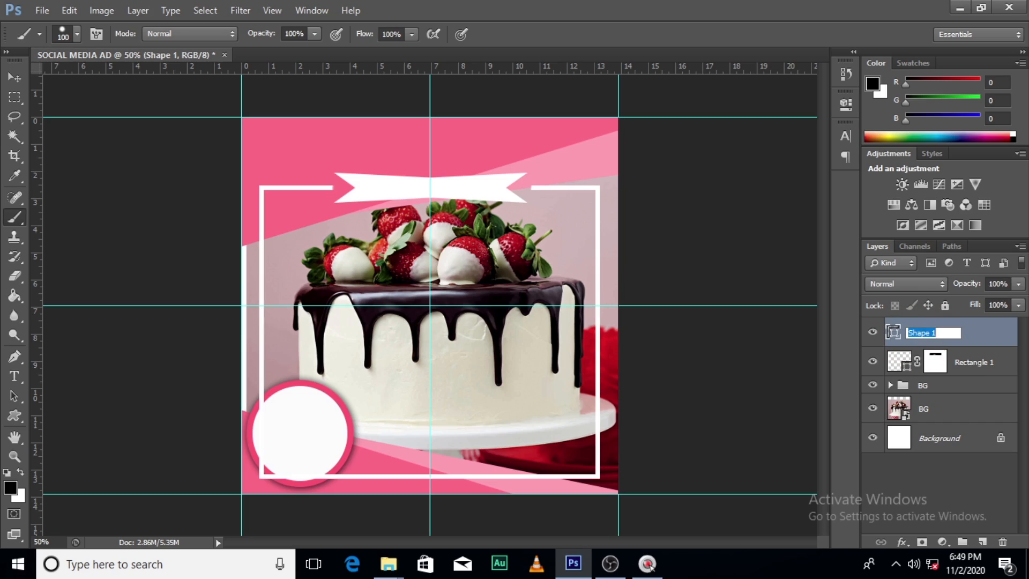
pyautogui.write('rib')
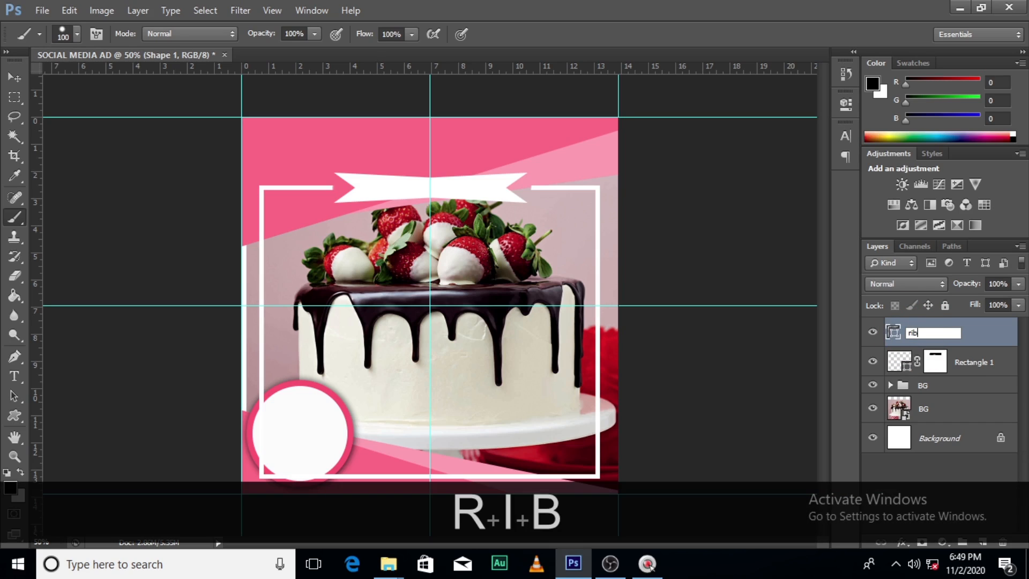
pyautogui.write('bon')
pyautogui.press('Return')
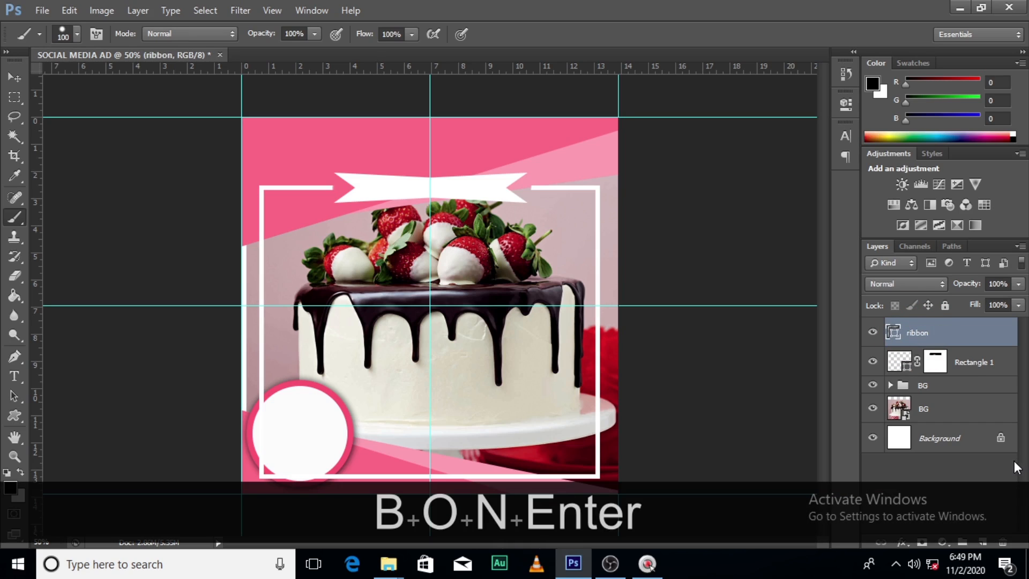
# Group the ribbon and Rectangle 1 layers and name the group BG2, checking its content by toggling visibility
pyautogui.click(967, 363)
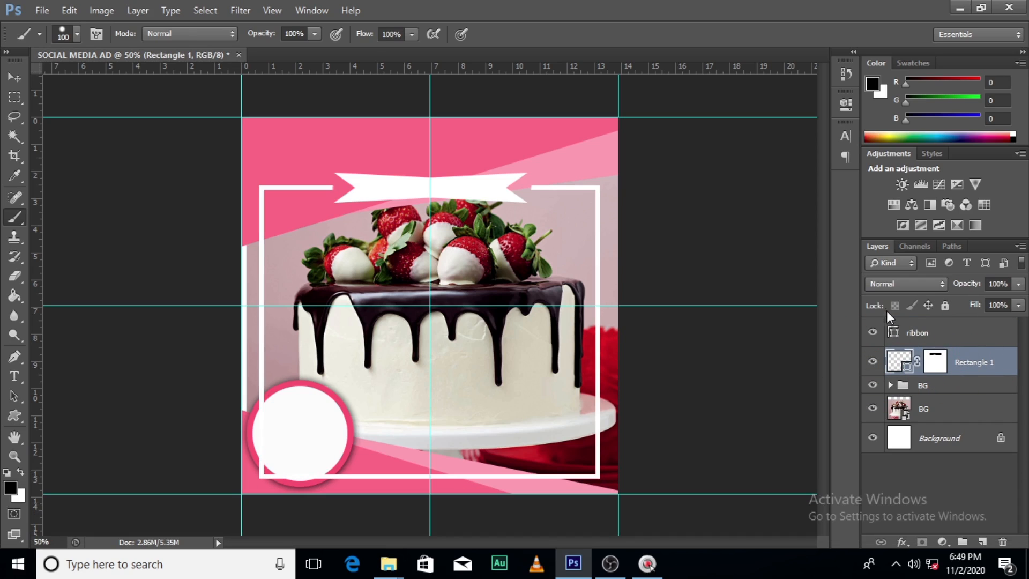
pyautogui.click(959, 332)
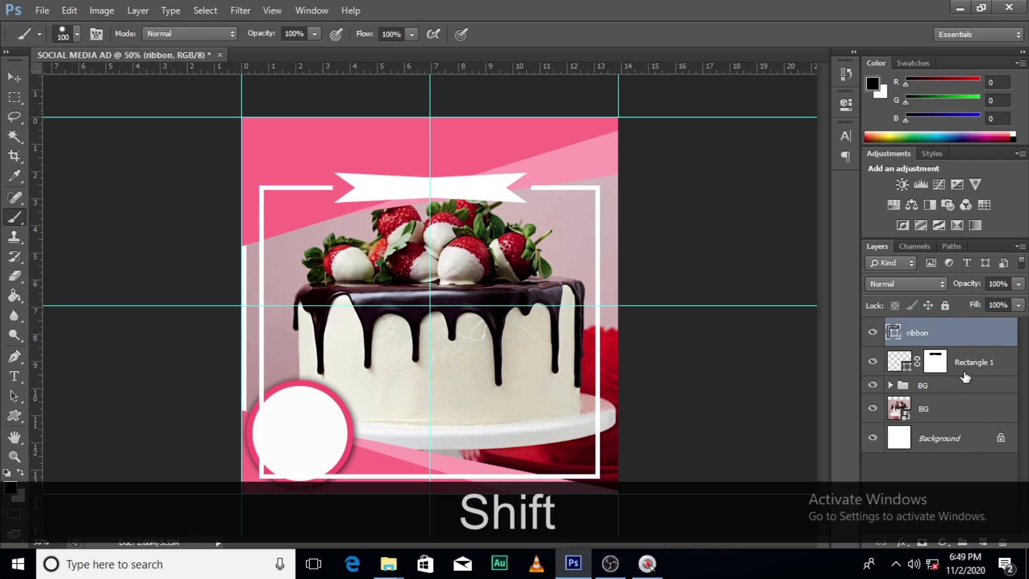
pyautogui.keyDown('shift'); pyautogui.click(965, 373); pyautogui.keyUp('shift')
pyautogui.click(963, 542)
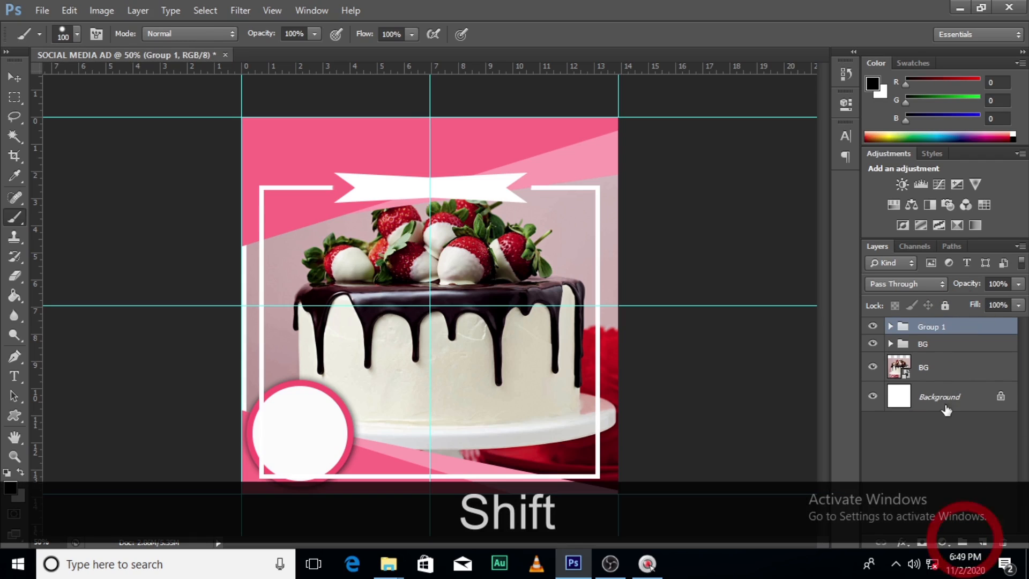
pyautogui.doubleClick(934, 328)
pyautogui.press('capslock')
pyautogui.write('BG2')
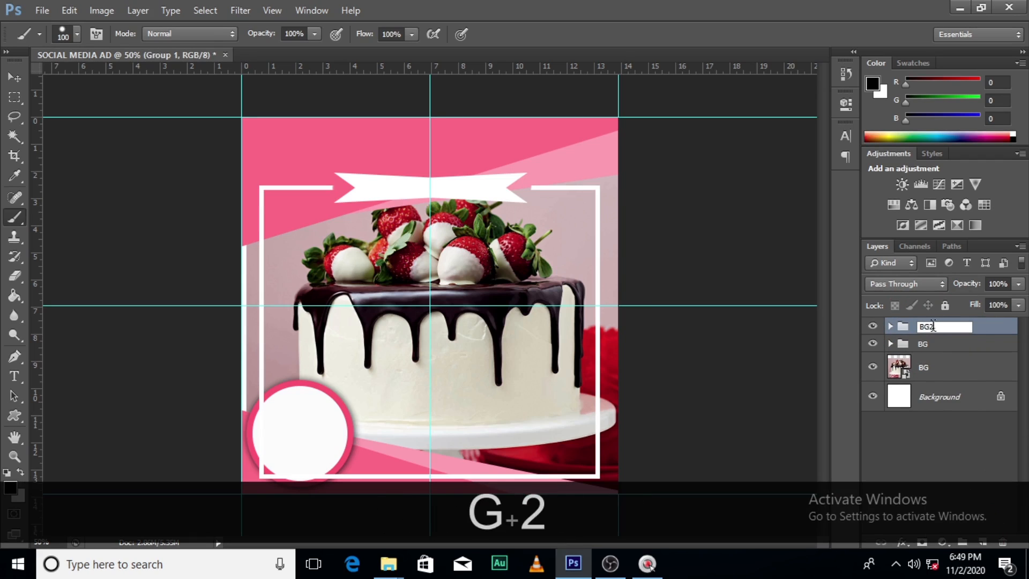
pyautogui.press('Return')
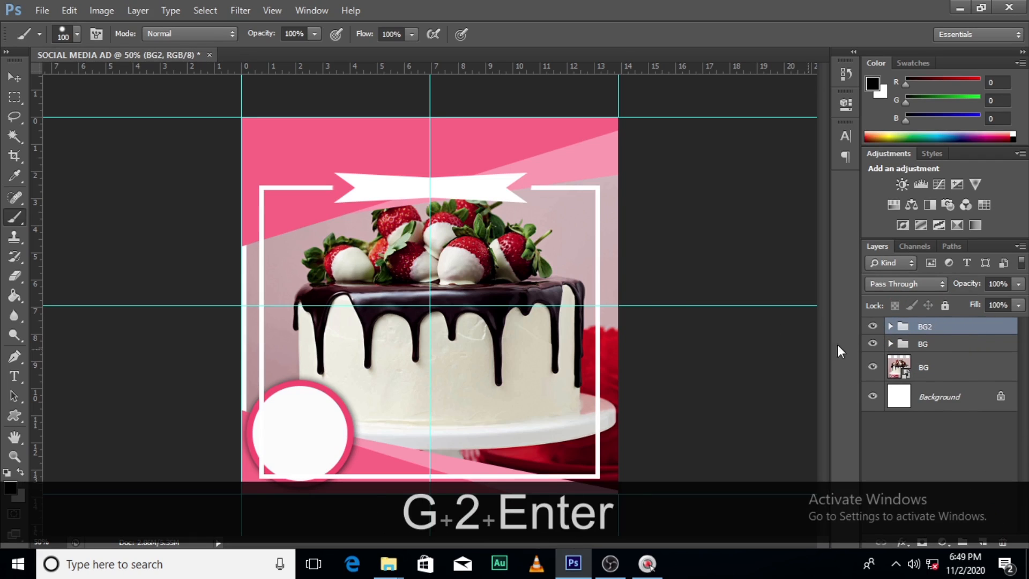
pyautogui.click(873, 326)
pyautogui.click(873, 327)
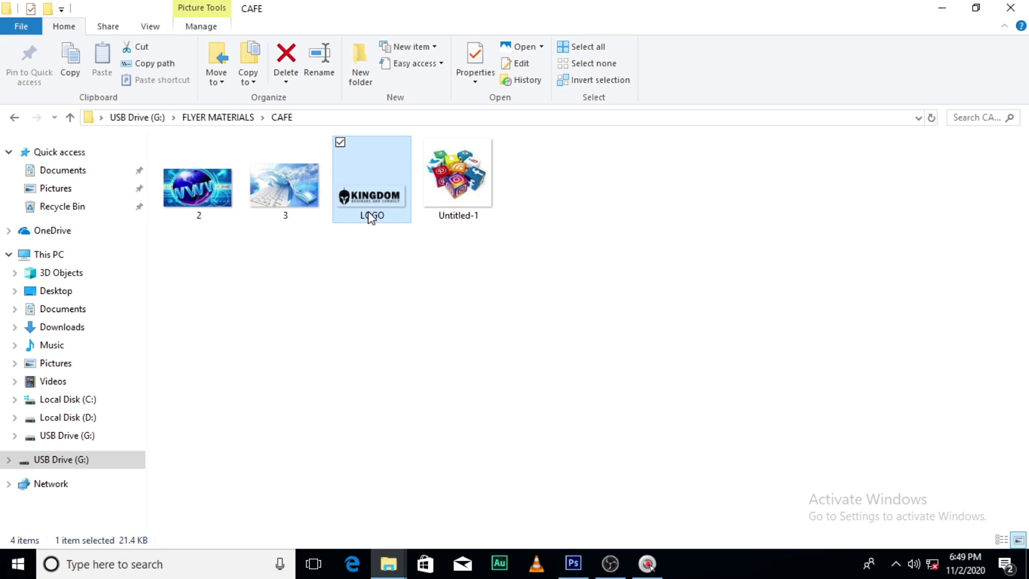
# Place the LOGO image from the CAFE folder near the ad's upper edge and move its layer above the BG2 group
pyautogui.moveTo(372, 215); pyautogui.dragTo(406, 206)
pyautogui.moveTo(474, 326); pyautogui.dragTo(467, 188)
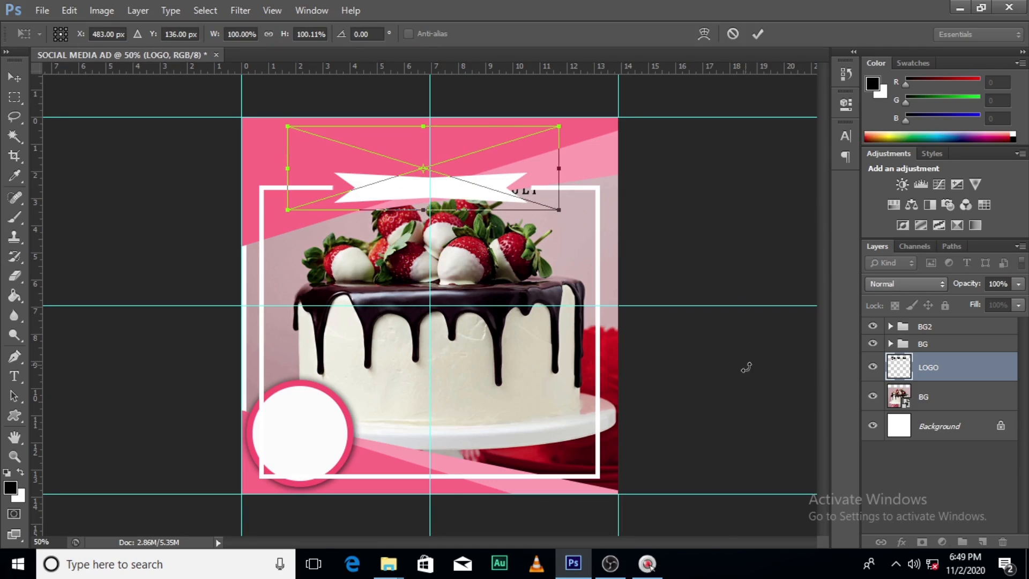
pyautogui.press('Return')
pyautogui.moveTo(955, 370); pyautogui.dragTo(949, 324)
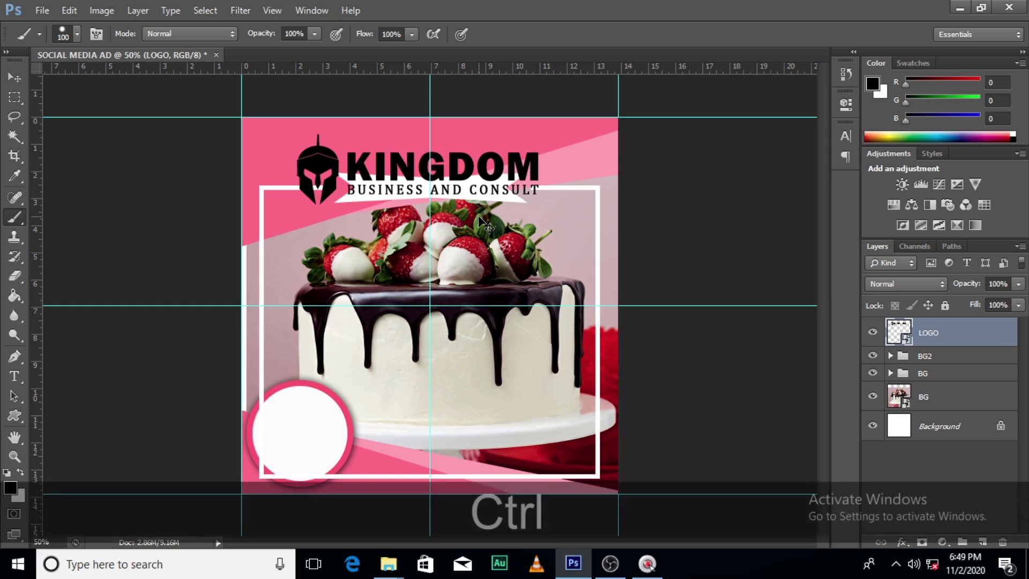
# Scale the logo proportionally from its centre to about 56% so it fits above the ribbon
pyautogui.hotkey('ctrl', 't')
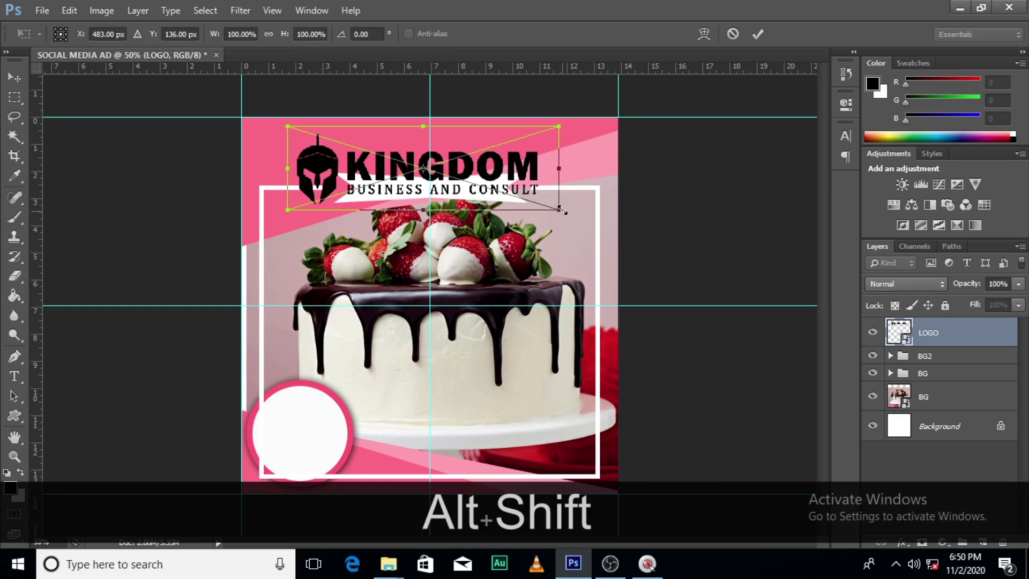
pyautogui.moveTo(562, 210)
pyautogui.mouseDown()
pyautogui.moveTo(529, 169)
pyautogui.moveTo(470, 165)
pyautogui.moveTo(469, 154)
pyautogui.moveTo(502, 168)
pyautogui.mouseUp()
pyautogui.hotkey('alt', 'shift', 'Return')
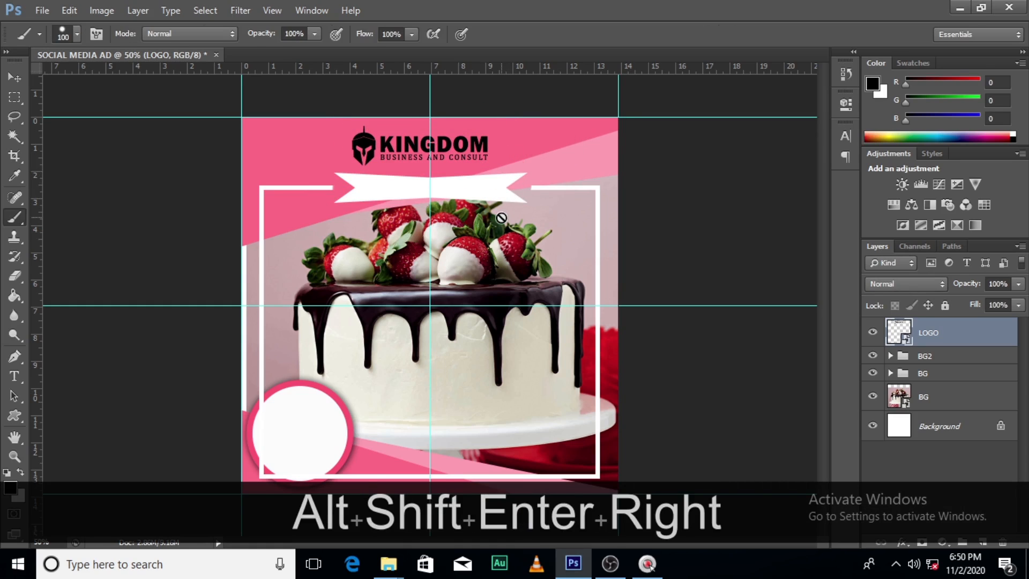
# Centre the logo on the vertical guide at X 501 px and lower it slightly above the ribbon
pyautogui.hotkey('ctrl', 't')
pyautogui.hotkey('shift', 'Right')
pyautogui.hotkey('shift', 'Right')
pyautogui.hotkey('shift', 'Right')
pyautogui.press('Down')
pyautogui.press('Down')
pyautogui.press('Left')
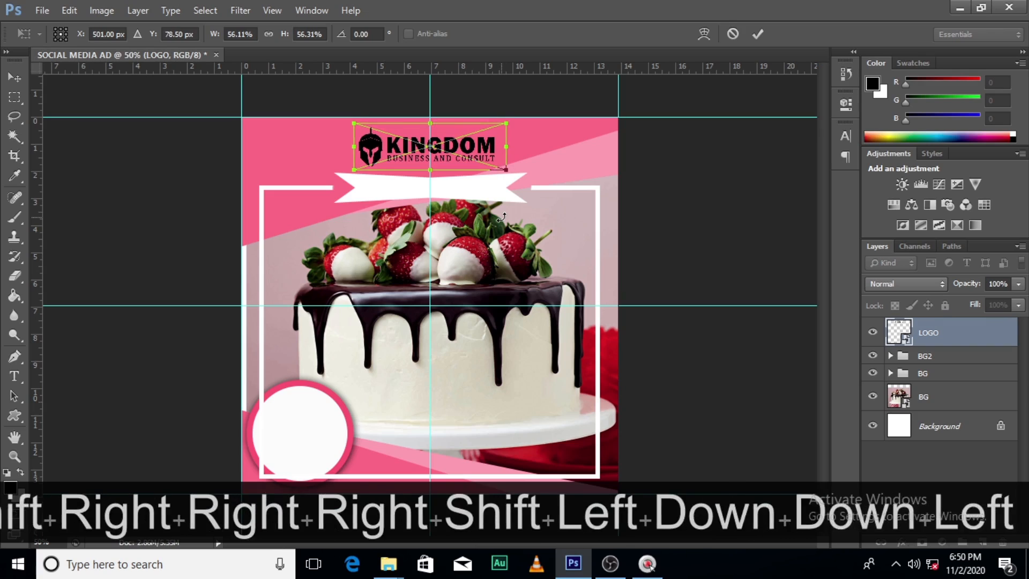
pyautogui.press('Down')
pyautogui.press('Down')
pyautogui.press('Return')
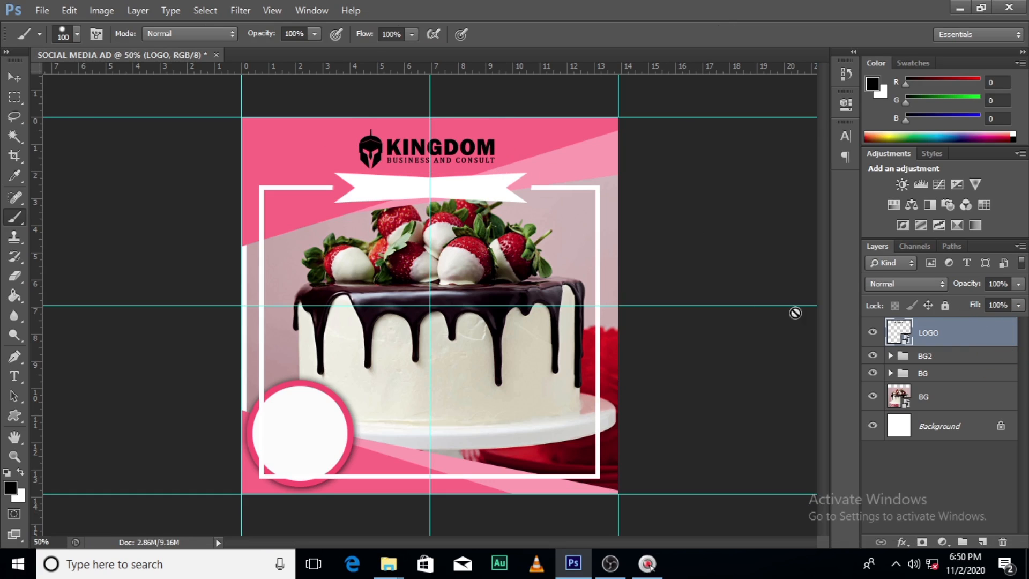
# Apply a white (ffffff) Color Overlay effect to the LOGO layer
pyautogui.doubleClick(1003, 346)
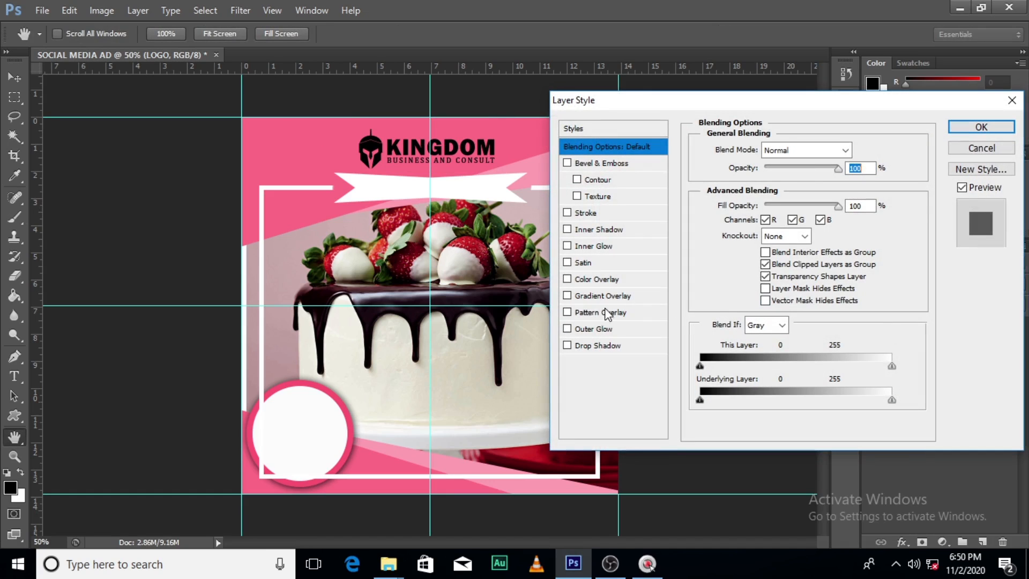
pyautogui.click(584, 276)
pyautogui.click(853, 150)
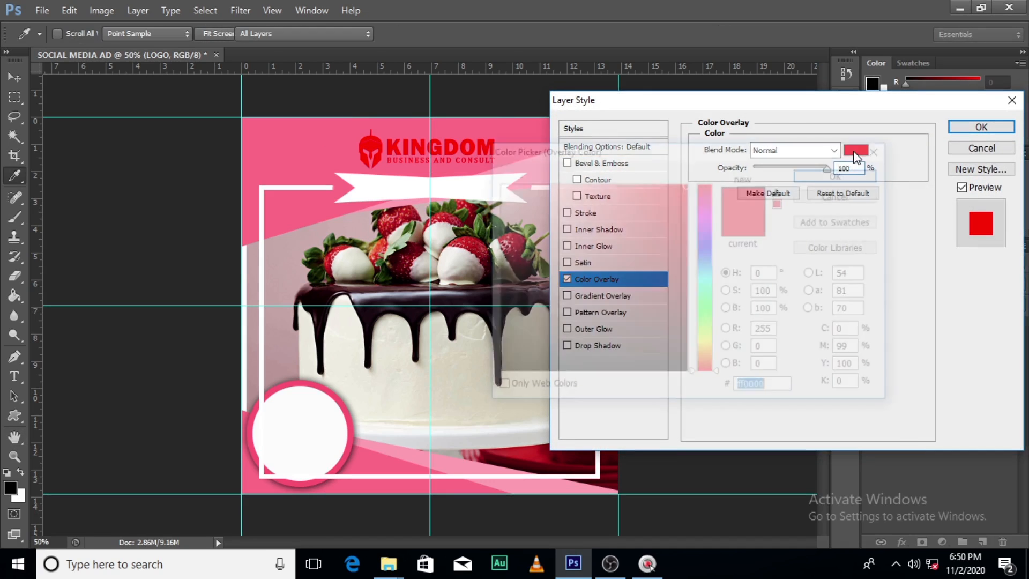
pyautogui.moveTo(504, 191); pyautogui.dragTo(496, 184)
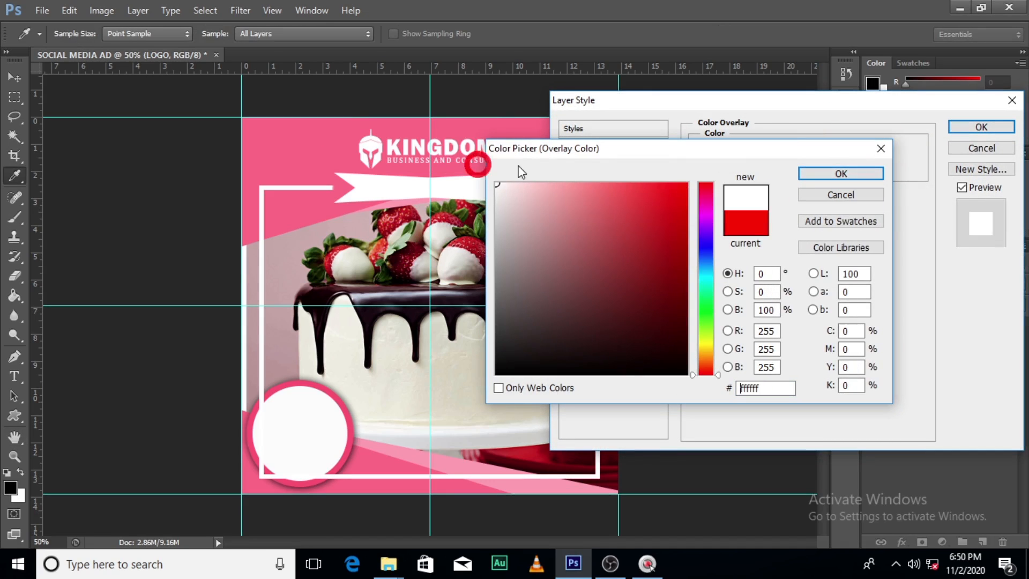
pyautogui.click(827, 175)
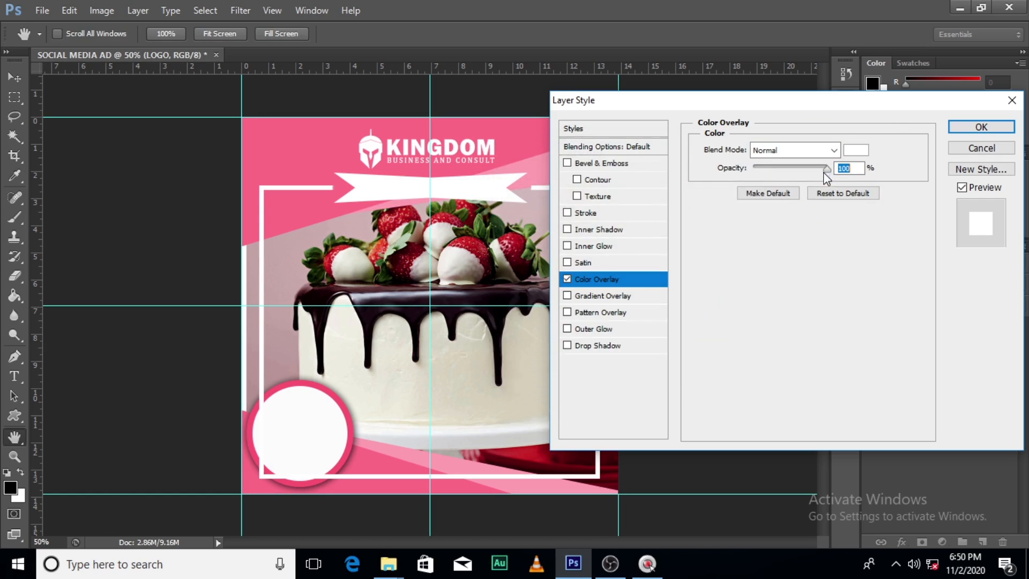
# Add a 2 px black outside Stroke effect to the logo and apply the layer style
pyautogui.click(585, 213)
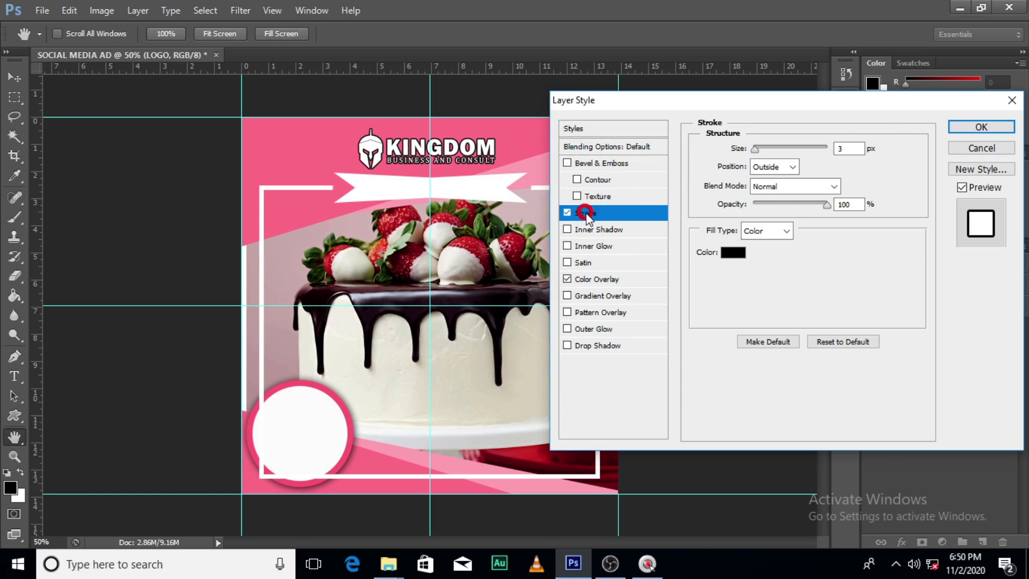
pyautogui.doubleClick(849, 148)
pyautogui.write('2')
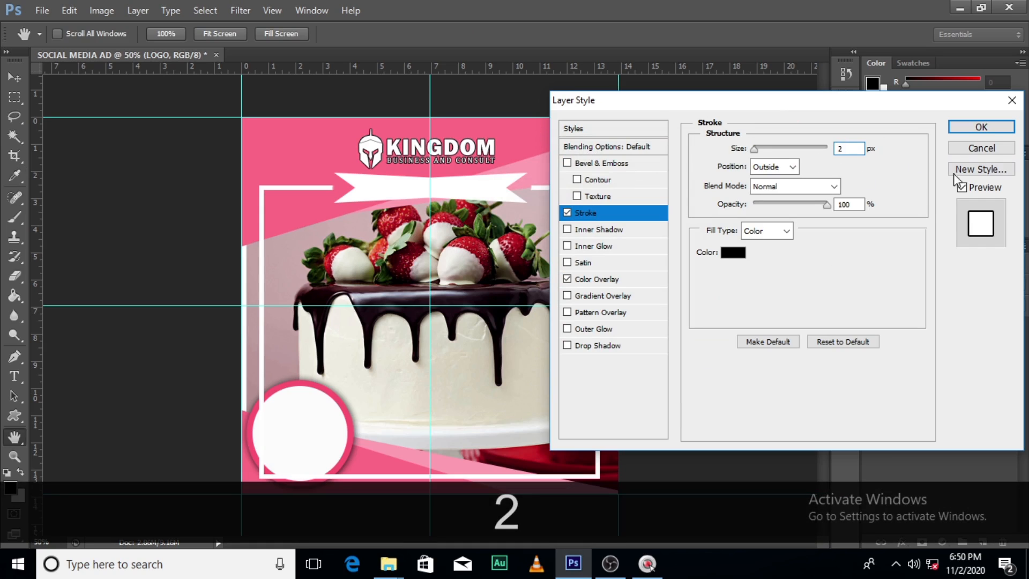
pyautogui.click(980, 126)
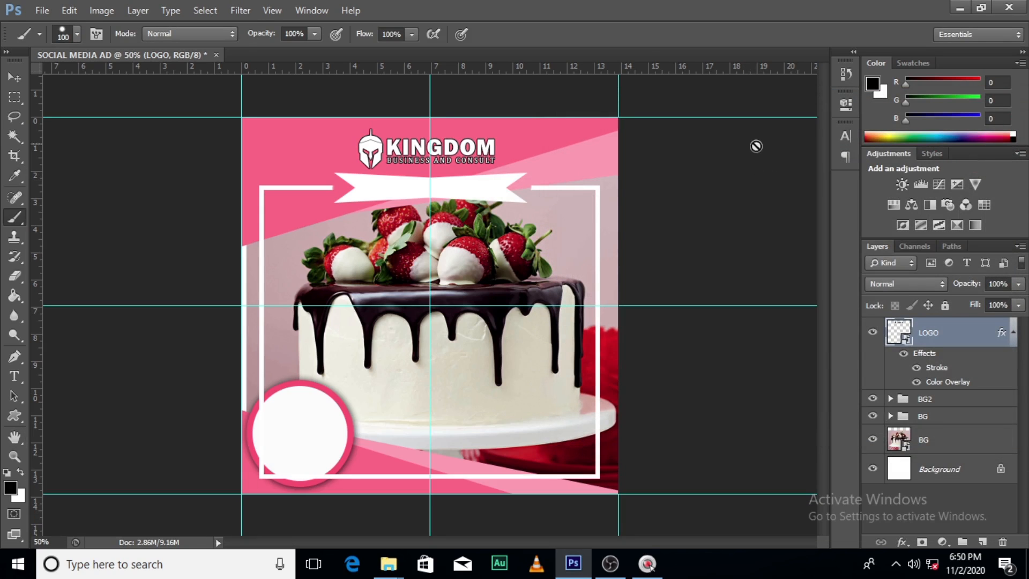
# Add a text layer reading "Mothers Day Special" in black Arial Bold near the logo
pyautogui.press('t')
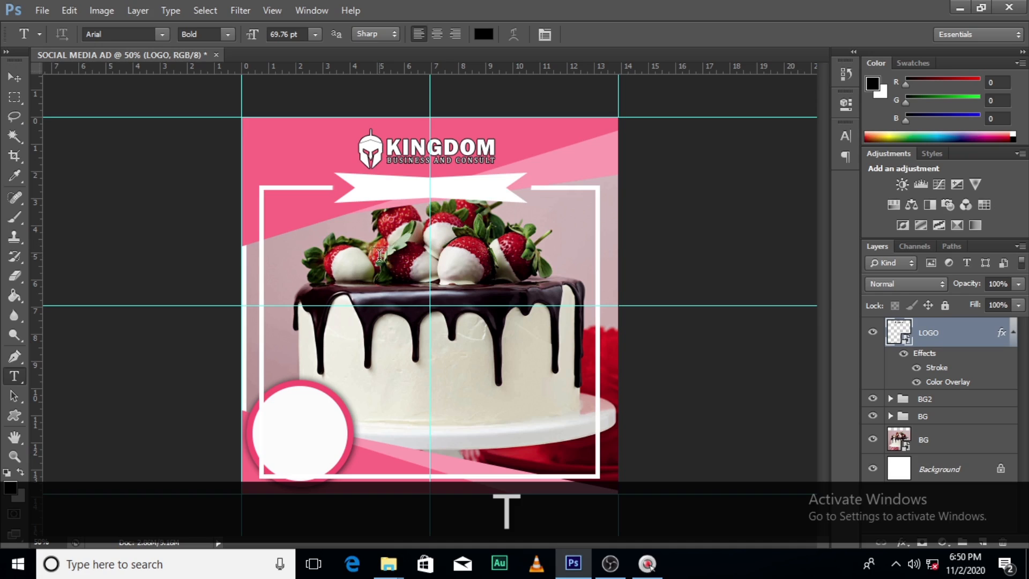
pyautogui.click(311, 170)
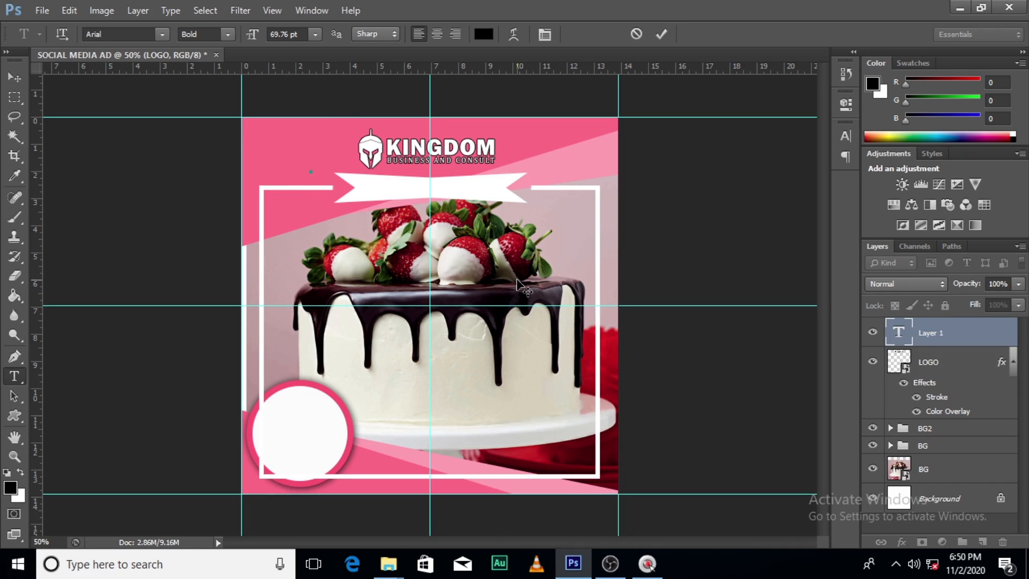
pyautogui.press('BackSpace')
pyautogui.press('capslock')
pyautogui.write('Mother')
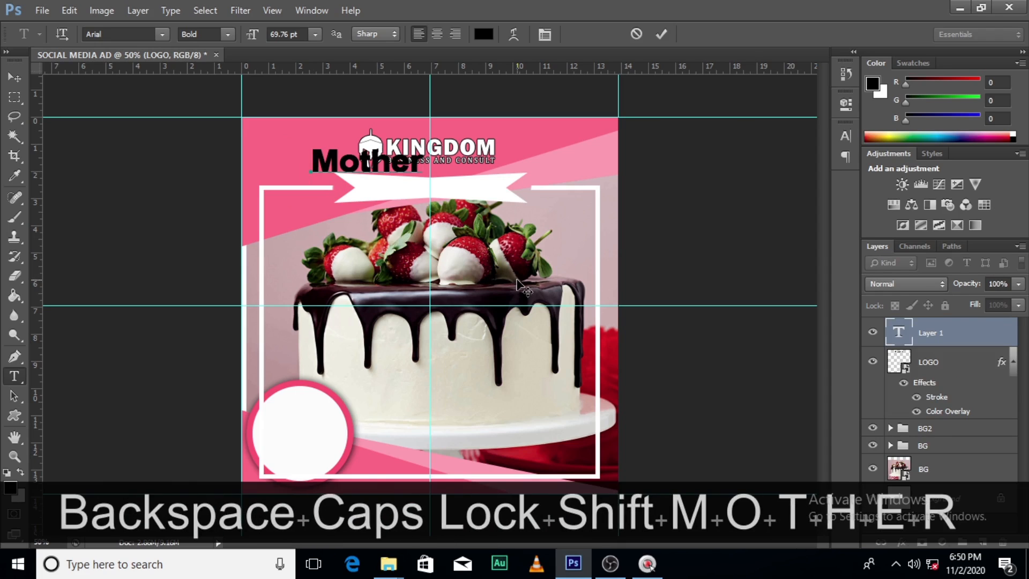
pyautogui.write('s Day Specia')
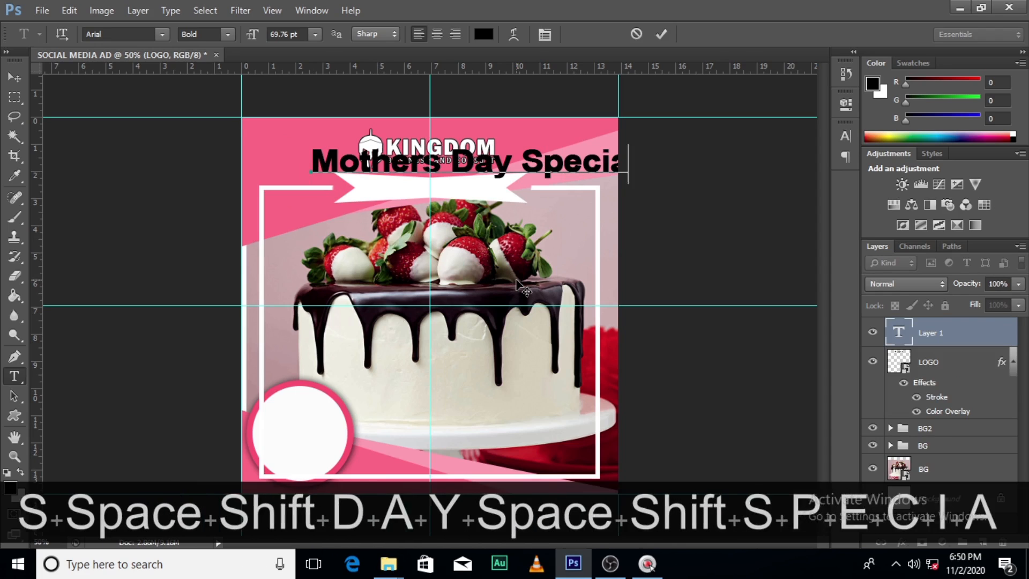
pyautogui.write('l')
pyautogui.click(930, 335)
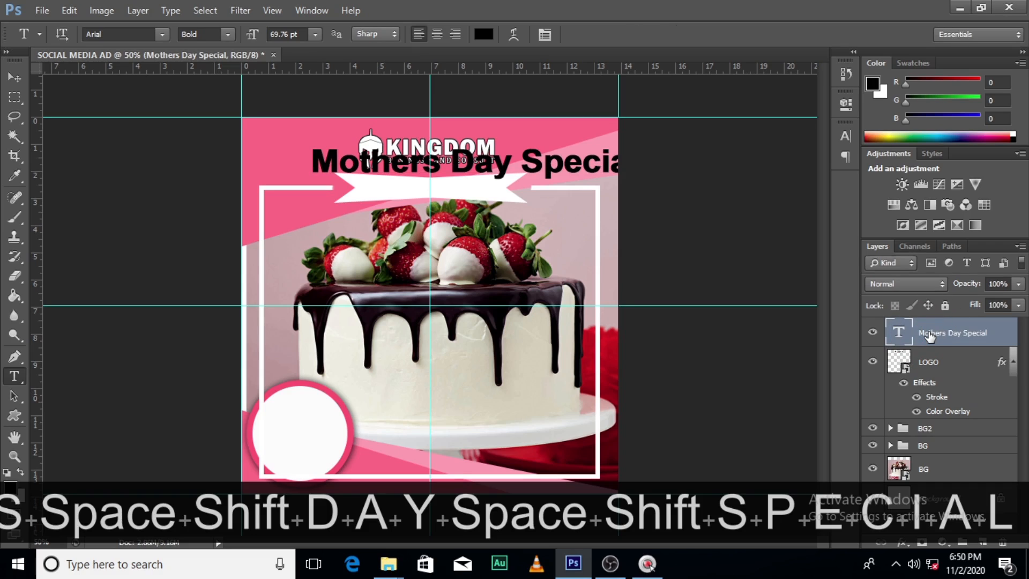
# Scale the "Mothers Day Special" text down to about 31.5 pt and place it inside the white ribbon
pyautogui.hotkey('ctrl', 't')
pyautogui.moveTo(638, 184); pyautogui.dragTo(486, 191)
pyautogui.press('Return')
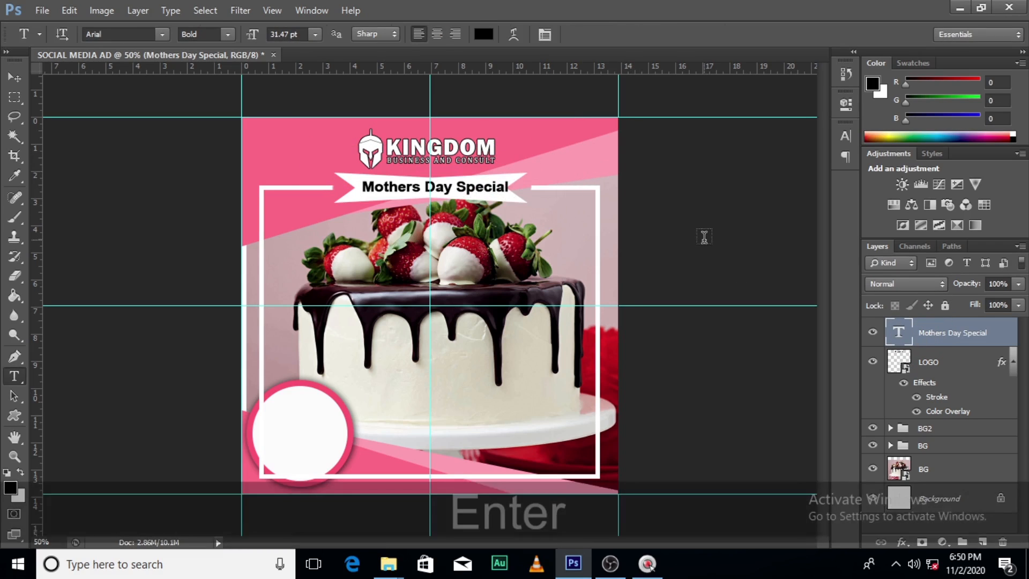
# Nudge the ribbon text horizontally until it is centred on the vertical guide at X 500.50 px
pyautogui.press('Left')
pyautogui.press('v')
pyautogui.press('Left')
pyautogui.press('Right')
pyautogui.press('Right')
pyautogui.press('Right')
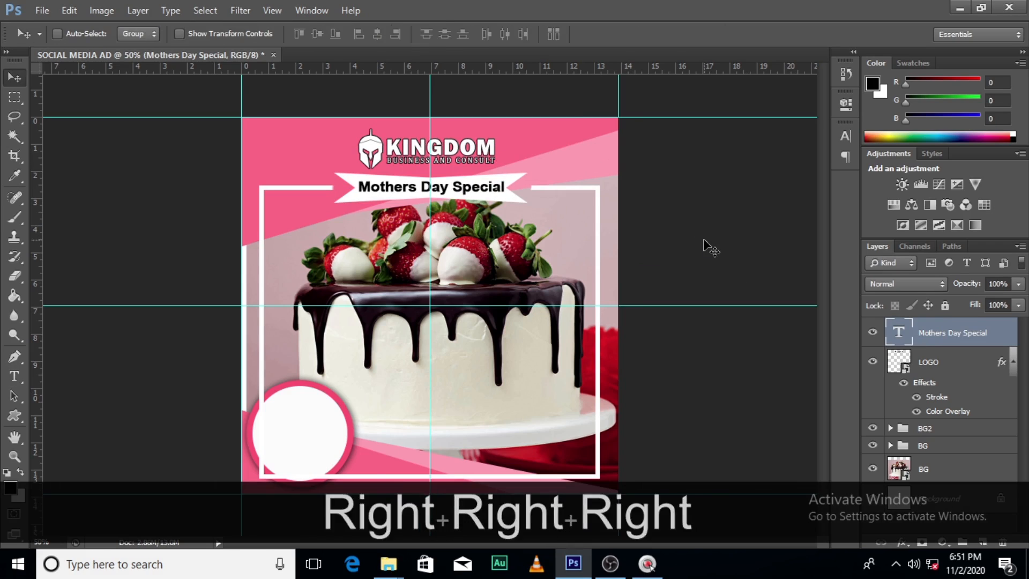
pyautogui.hotkey('ctrl', 't')
pyautogui.press('Left')
pyautogui.press('Left')
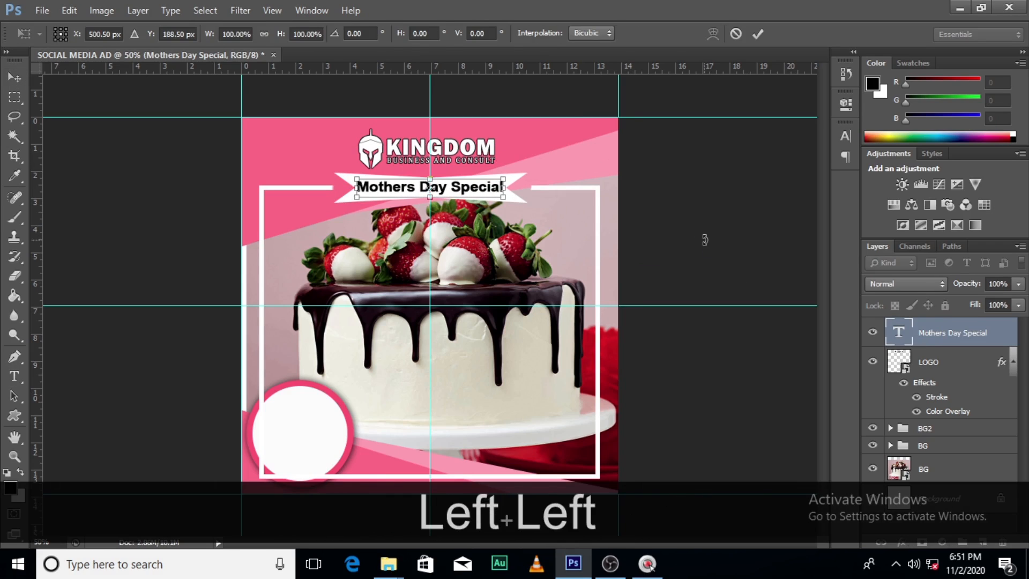
pyautogui.press('Return')
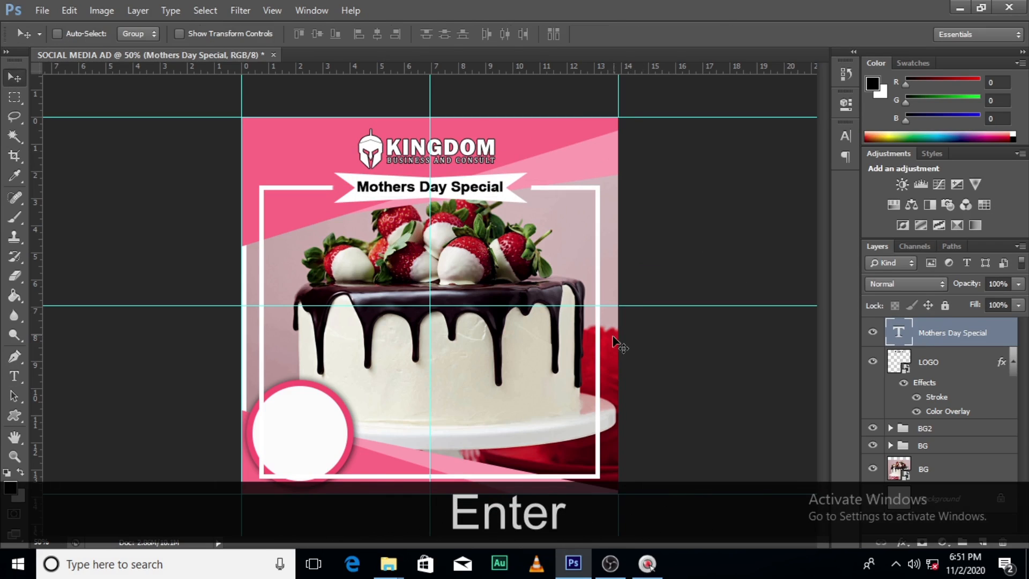
# Change the font style of the "Mothers Day Special" text to Regular
pyautogui.click(845, 135)
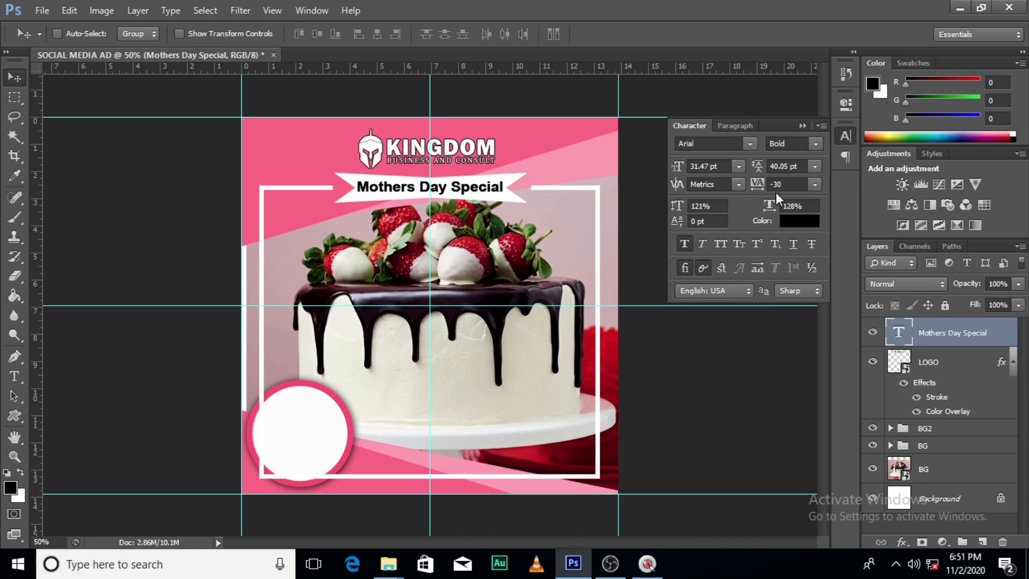
pyautogui.click(815, 143)
pyautogui.click(793, 159)
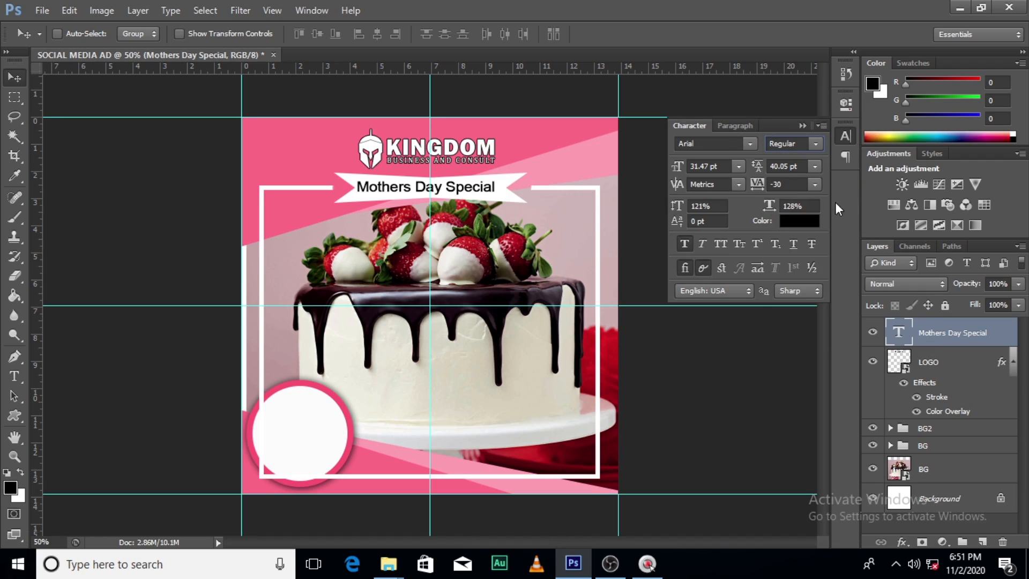
pyautogui.click(801, 125)
# Shift the restyled ribbon text sideways to recentre it on the vertical guide at X 501.40 px
pyautogui.click(923, 335)
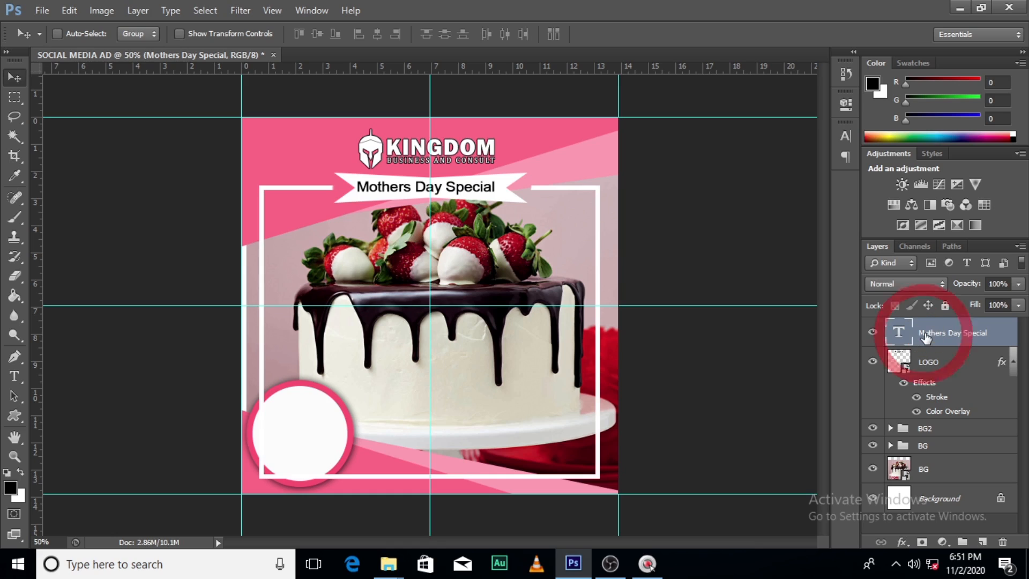
pyautogui.hotkey('ctrl', 't')
pyautogui.press('Right')
pyautogui.press('Right')
pyautogui.press('Right')
pyautogui.press('Right')
pyautogui.press('Right')
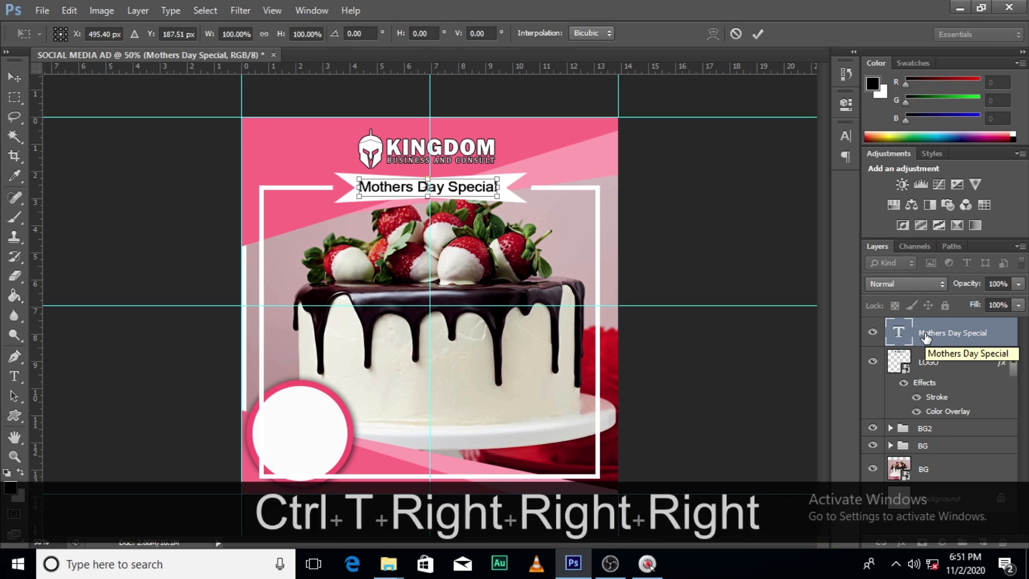
pyautogui.press('Right')
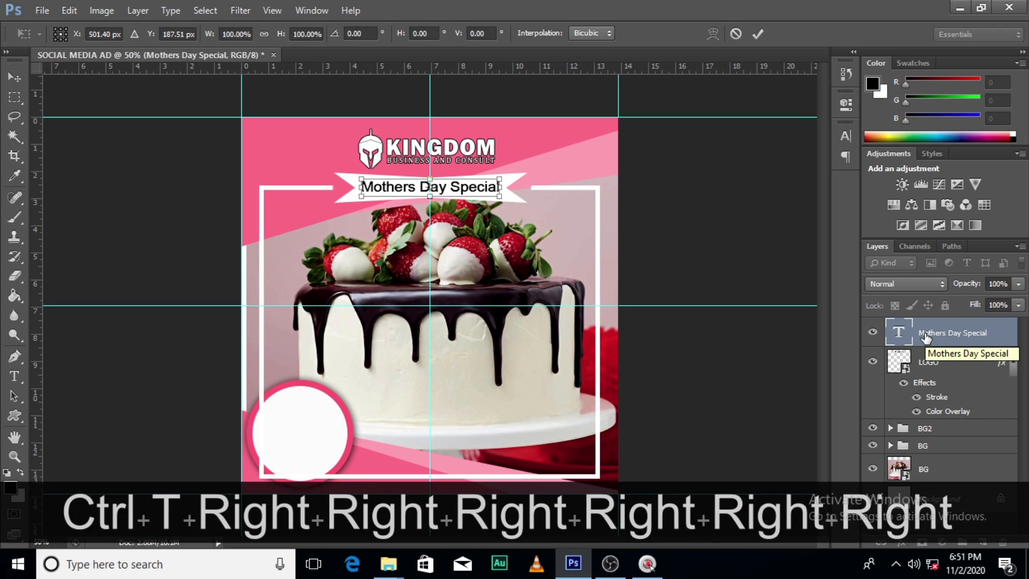
pyautogui.press('Return')
# Add a text layer reading "30%" in Arial Regular over the white circle
pyautogui.press('t')
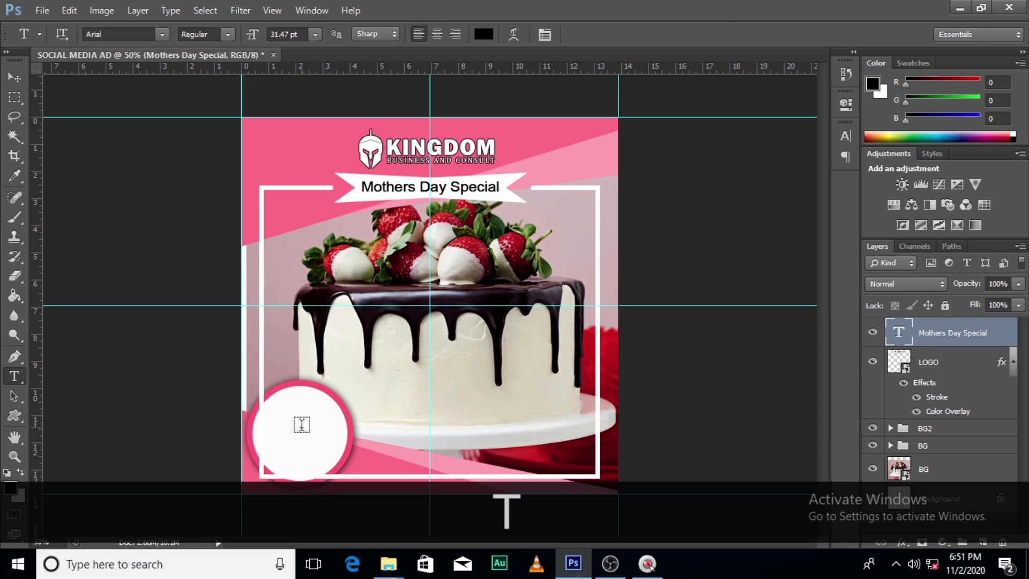
pyautogui.click(302, 424)
pyautogui.write('30')
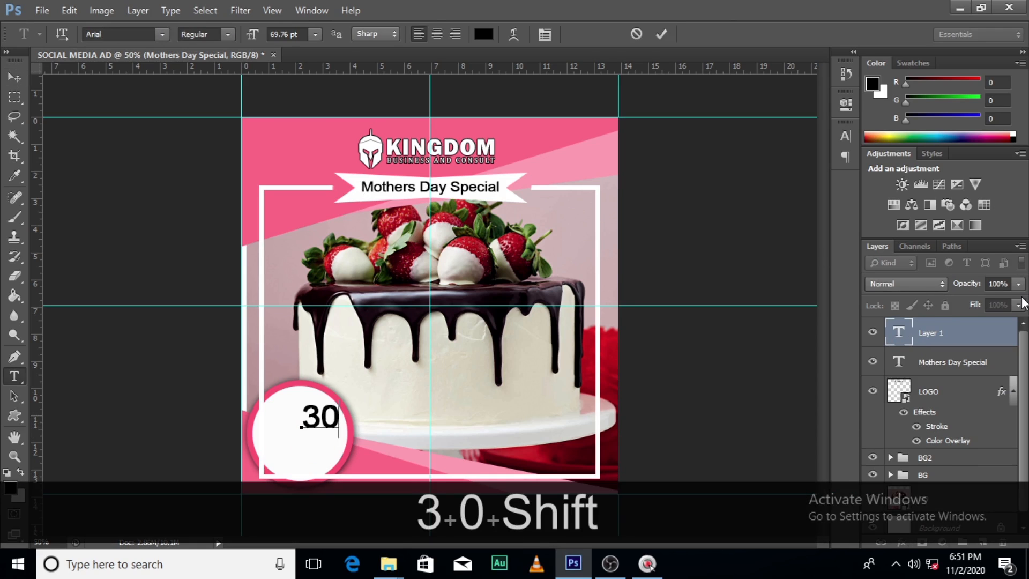
pyautogui.write('%')
pyautogui.click(952, 335)
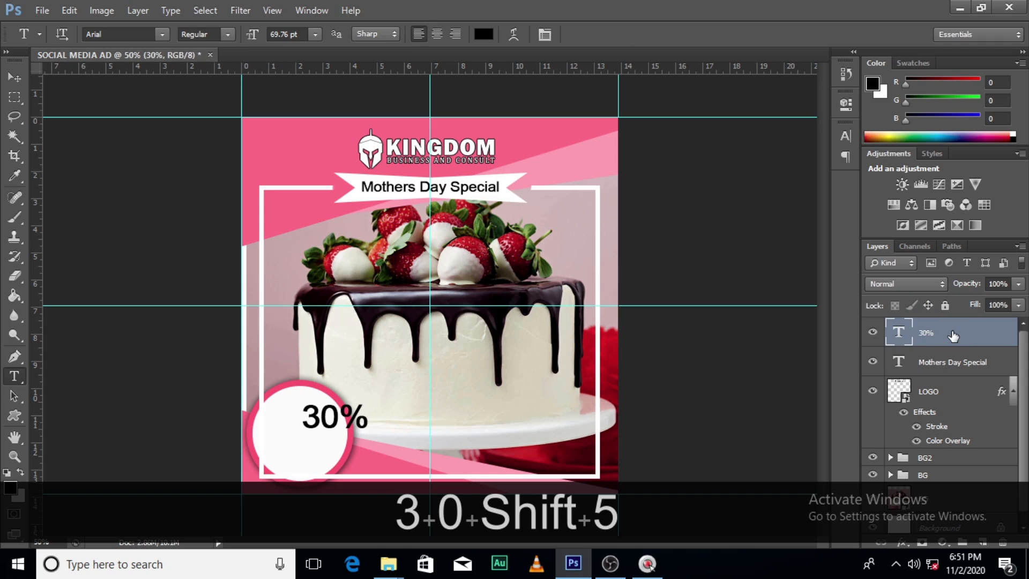
# Move the "30%" text into the upper half of the circle and enlarge it proportionally to about 81 pt
pyautogui.press('v')
pyautogui.moveTo(337, 423); pyautogui.dragTo(301, 426)
pyautogui.hotkey('ctrl', 't')
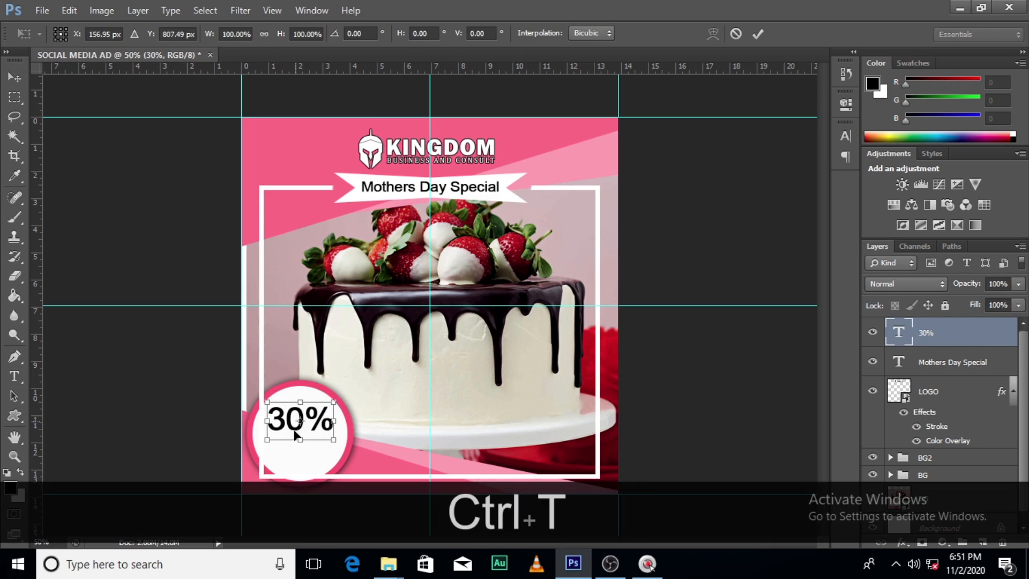
pyautogui.moveTo(337, 444); pyautogui.dragTo(342, 447)
pyautogui.press('Return')
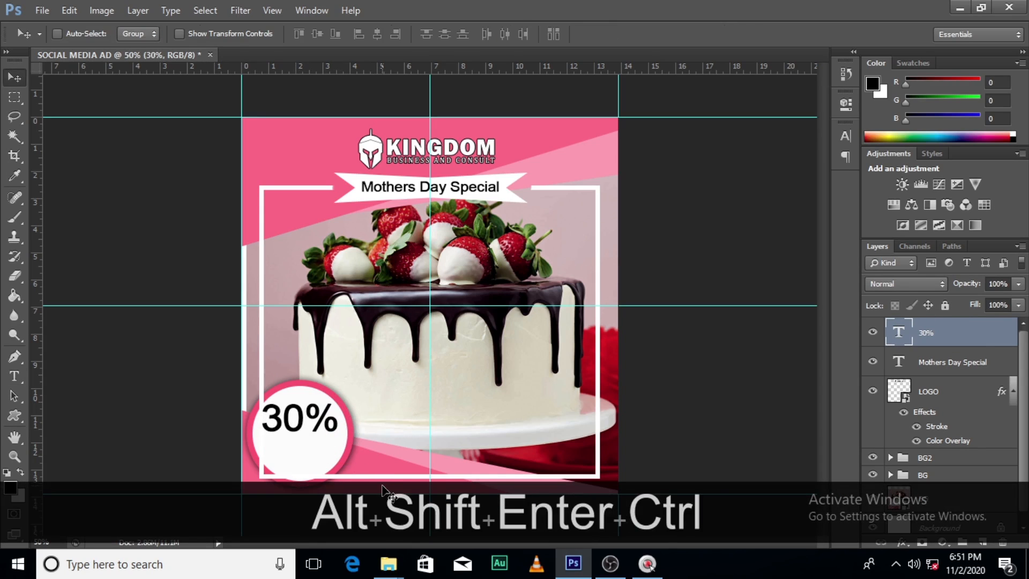
# Duplicate the "30%" text layer, move the copy below the original and change its wording to "OFF"
pyautogui.hotkey('ctrl', 'j')
pyautogui.hotkey('shift', 'Down')
pyautogui.hotkey('shift', 'Down')
pyautogui.hotkey('shift', 'Down')
pyautogui.hotkey('shift', 'Down')
pyautogui.hotkey('shift', 'Down')
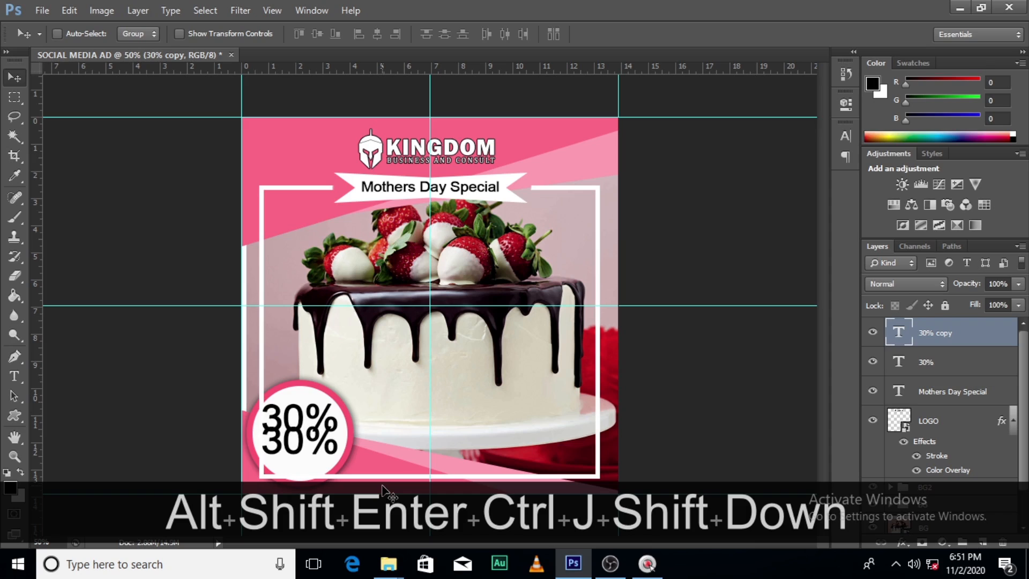
pyautogui.doubleClick(900, 333)
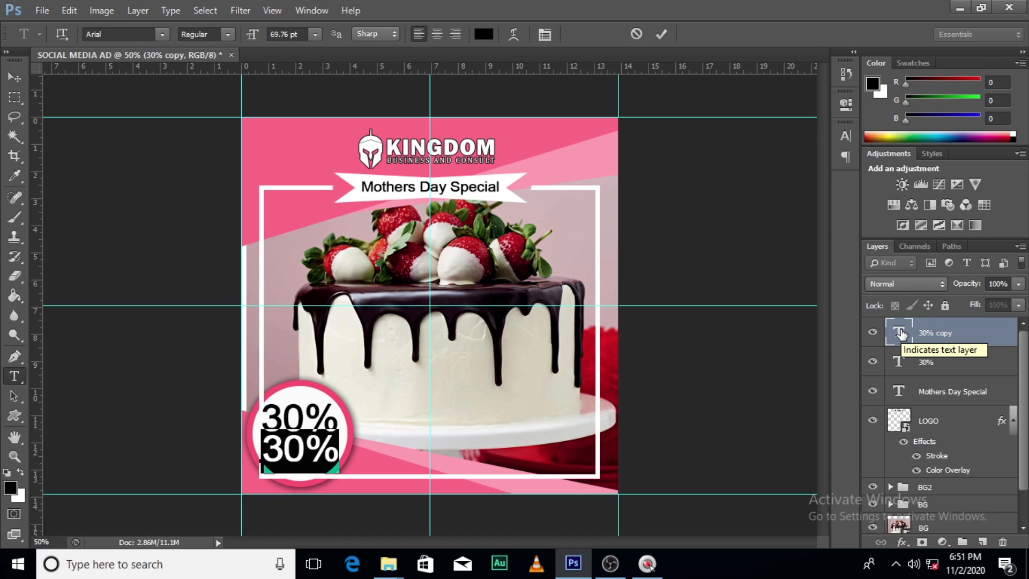
pyautogui.press('capslock')
pyautogui.write('OFF')
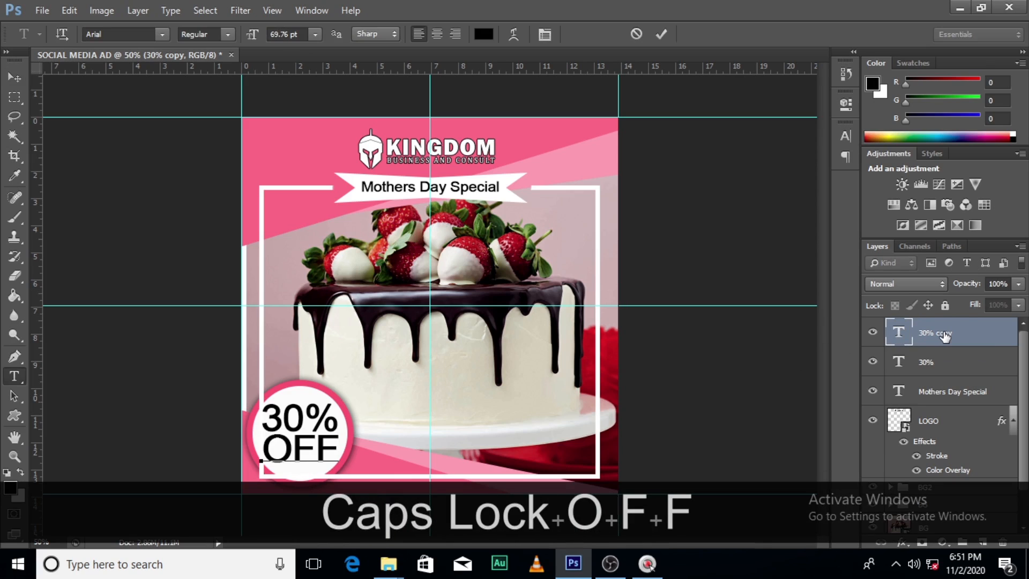
pyautogui.hotkey('ctrl', 'Return')
# Scale the "OFF" text proportionally from its centre to about 67% and nudge it slightly left under "30%"
pyautogui.hotkey('ctrl', 't')
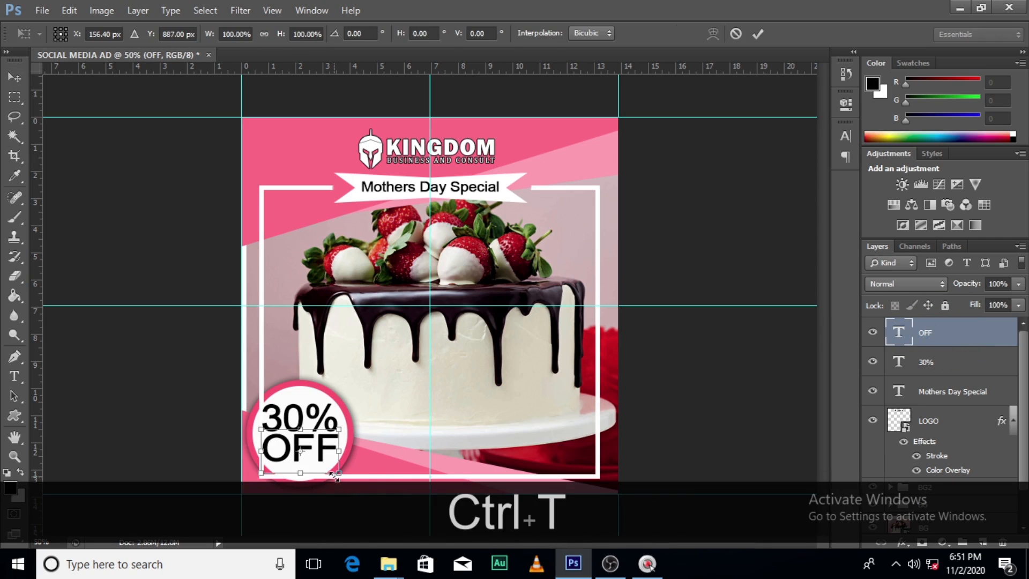
pyautogui.moveTo(334, 474); pyautogui.dragTo(322, 462)
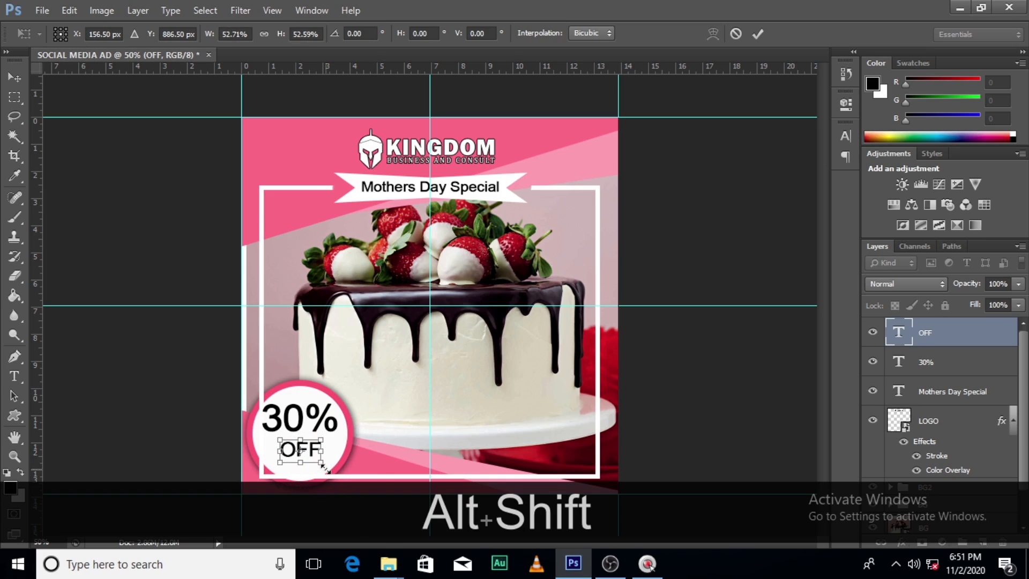
pyautogui.moveTo(319, 465); pyautogui.dragTo(325, 470)
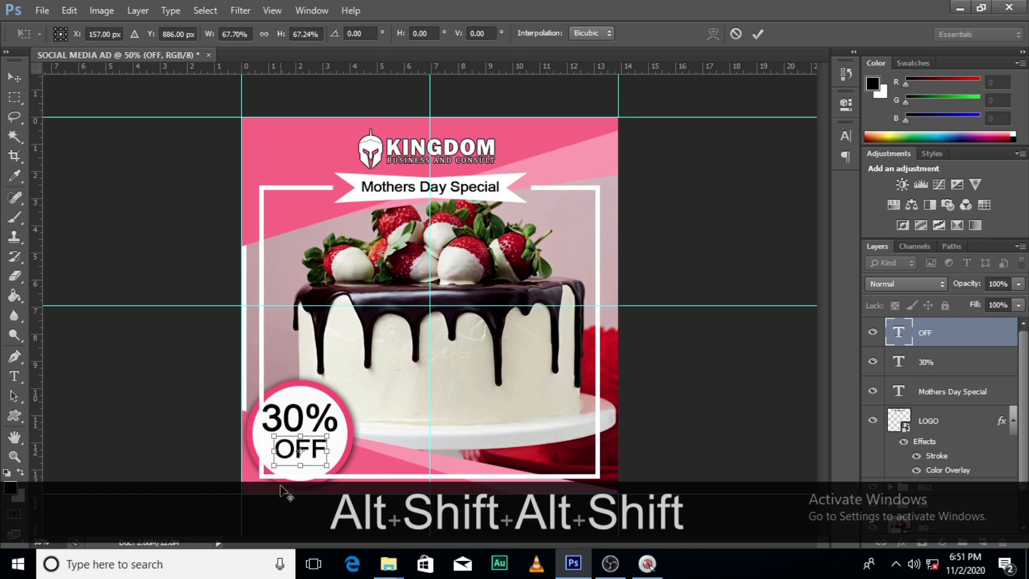
pyautogui.press('Return')
pyautogui.press('Left')
pyautogui.press('Left')
pyautogui.press('Left')
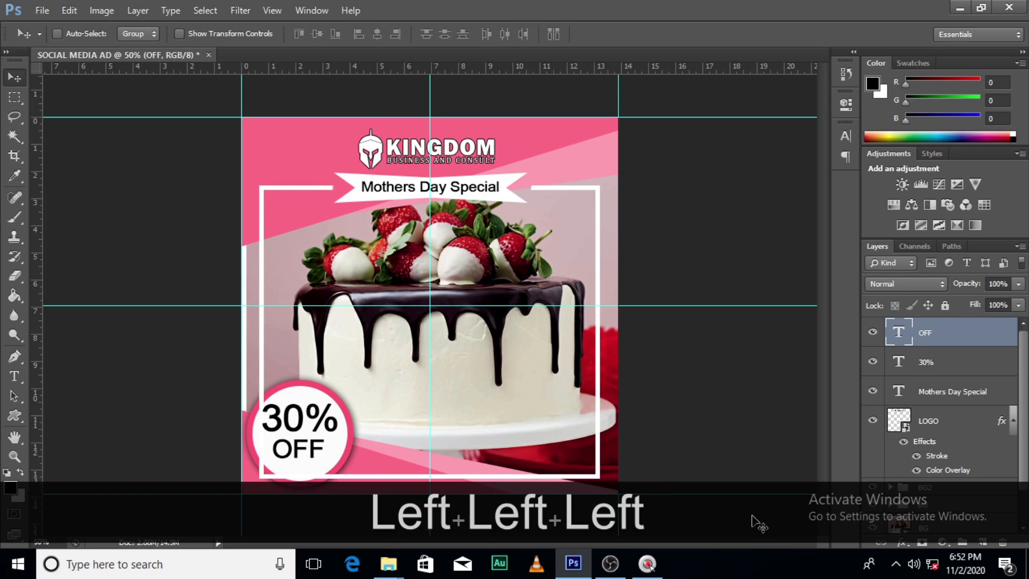
# Change the font of the "30%" text layer to Franklin Gothic Regular
pyautogui.click(924, 358)
pyautogui.click(852, 136)
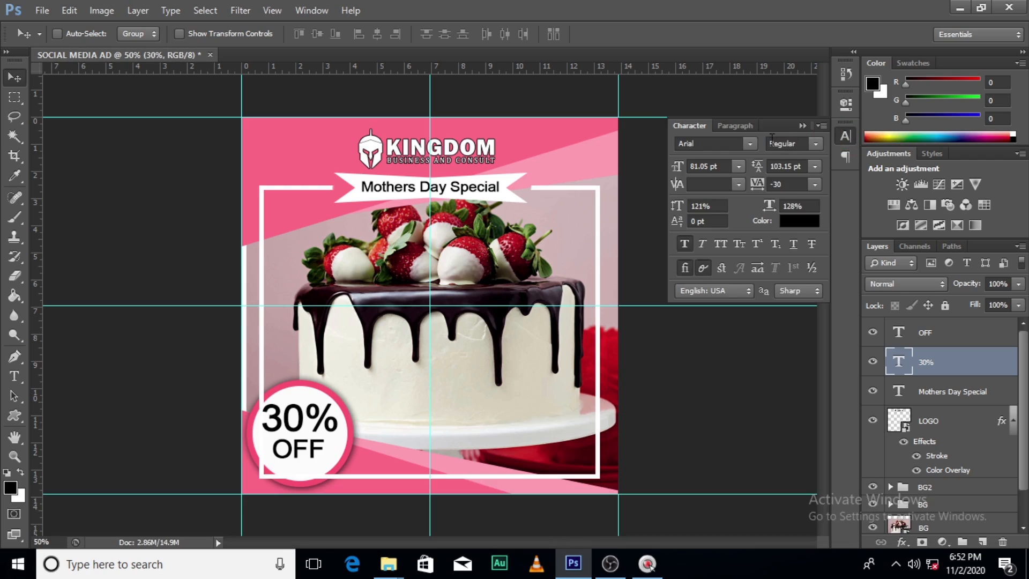
pyautogui.click(751, 144)
pyautogui.scroll(-3, 789, 365)
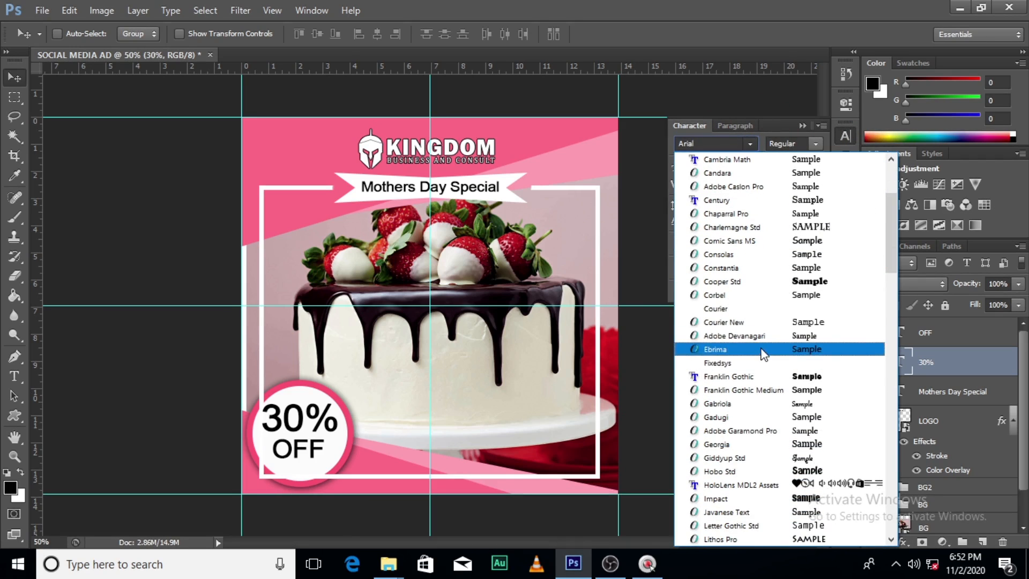
pyautogui.click(750, 376)
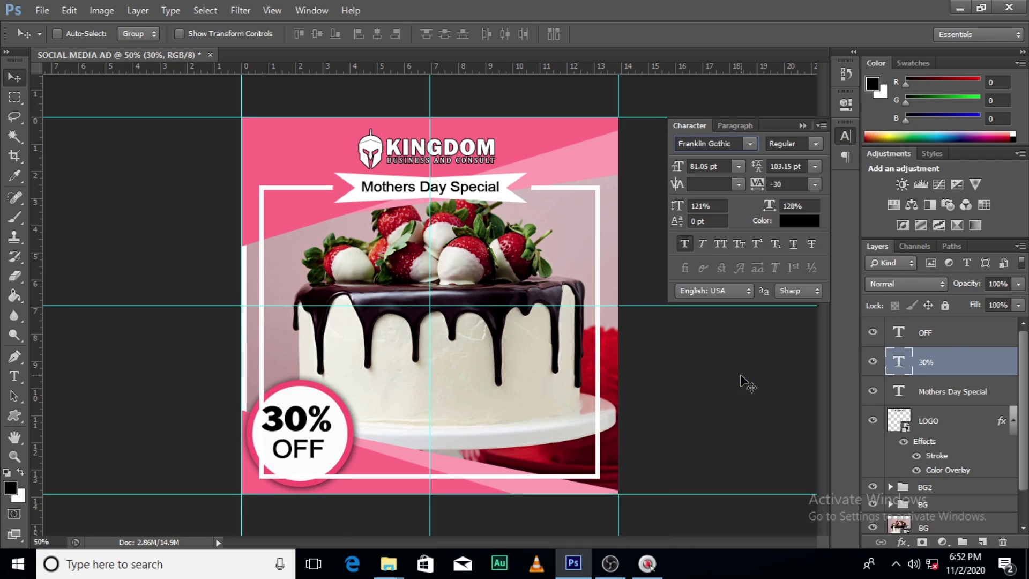
pyautogui.click(800, 125)
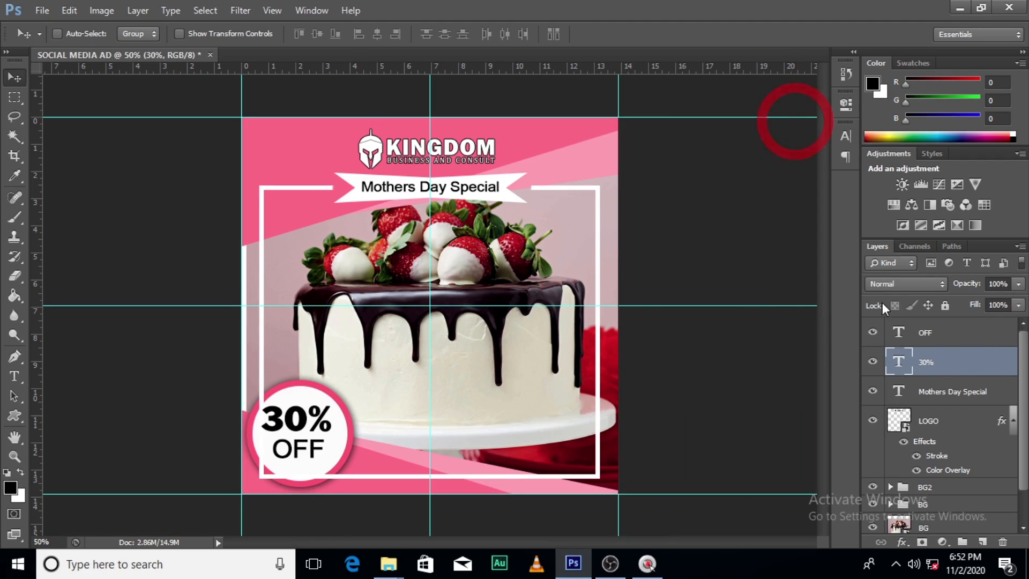
# Nudge the "30%" text slightly right to centre it above "OFF" in the circle
pyautogui.press('v')
pyautogui.press('Right')
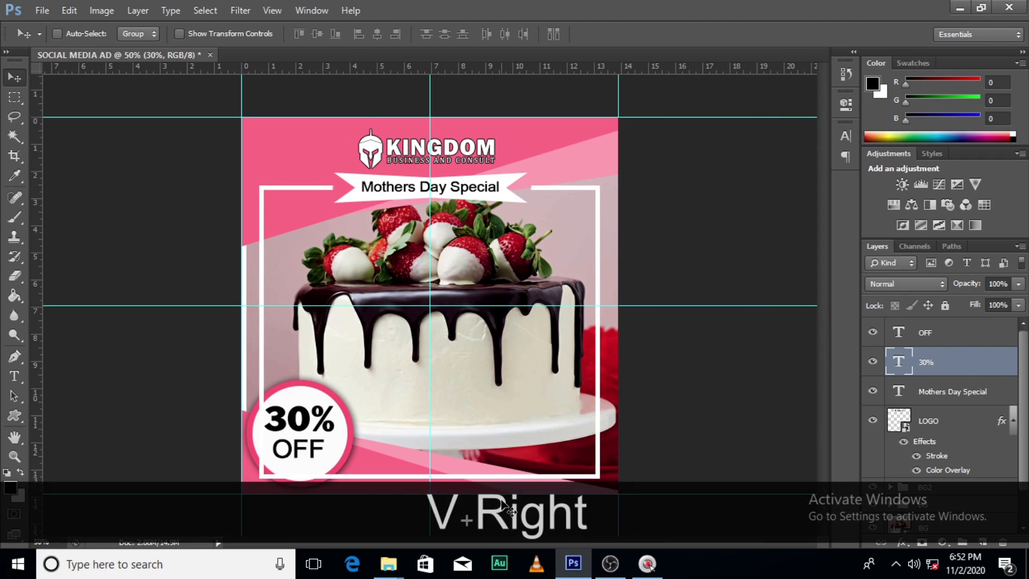
pyautogui.press('Right')
pyautogui.press('Left')
pyautogui.press('Left')
pyautogui.press('Left')
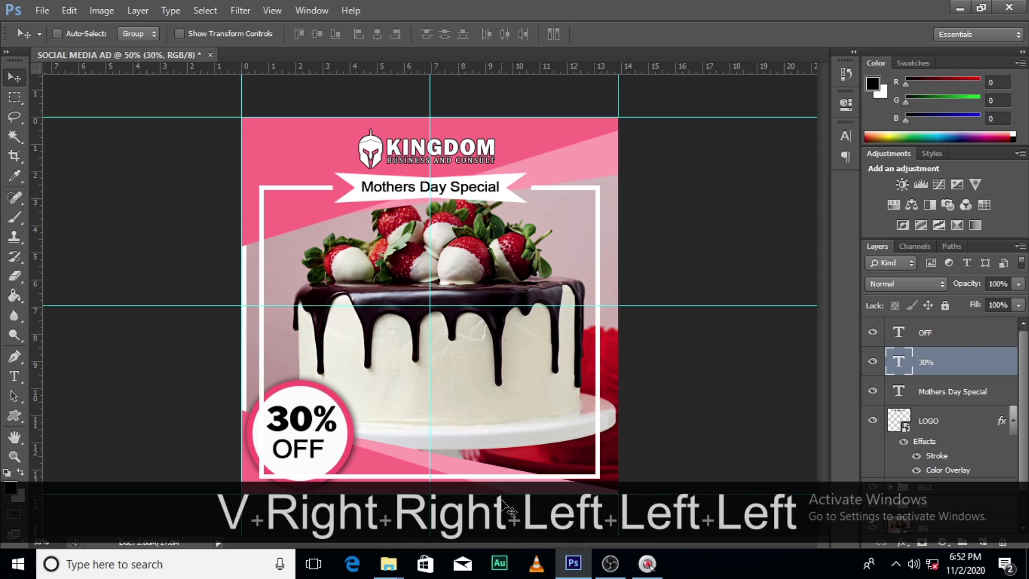
# Recolour the "OFF" text with the pink sampled from the ad's upper background, #ff6a85
pyautogui.click(924, 337)
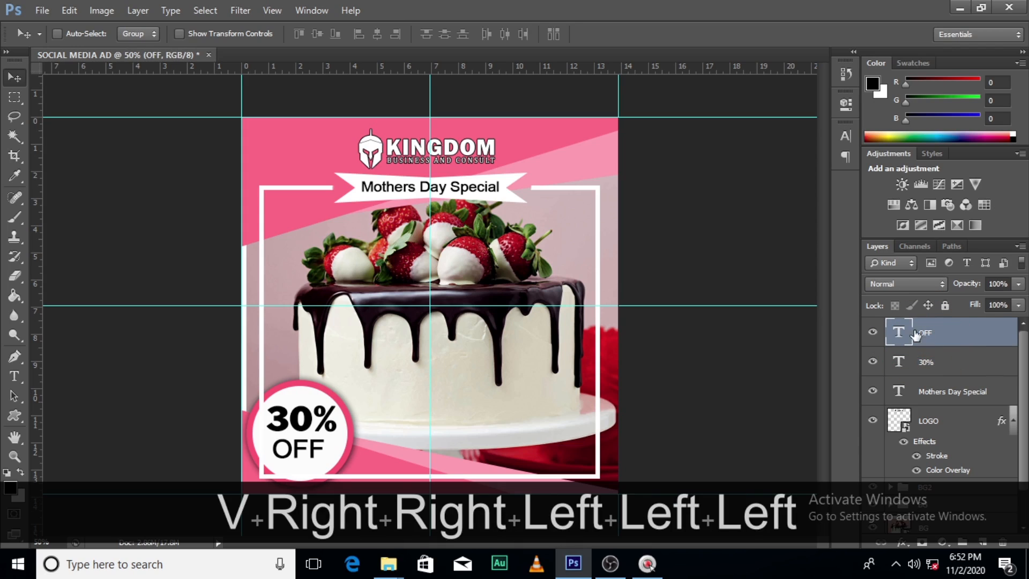
pyautogui.press('ctrl')
pyautogui.click(845, 137)
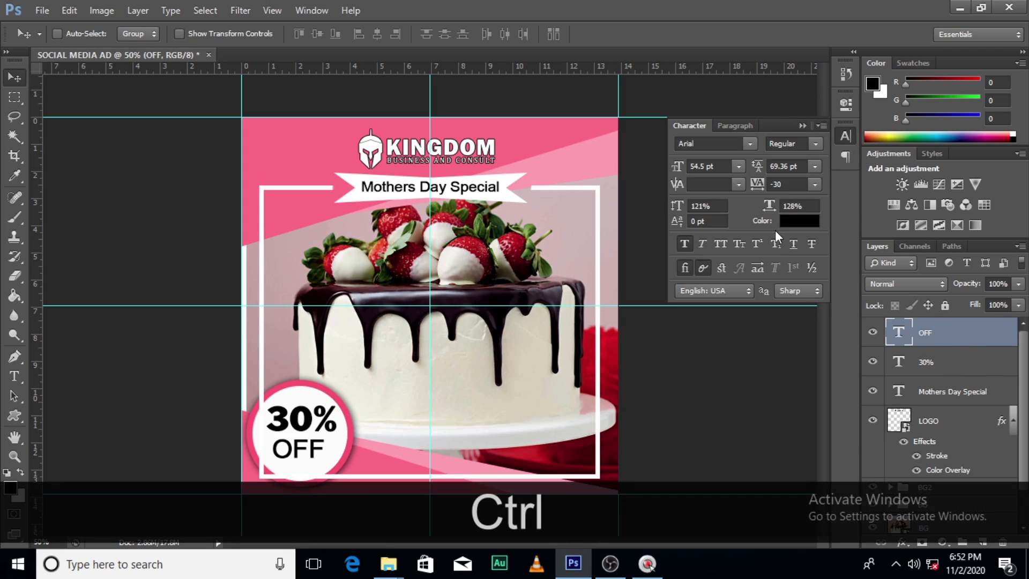
pyautogui.click(795, 225)
pyautogui.click(294, 154)
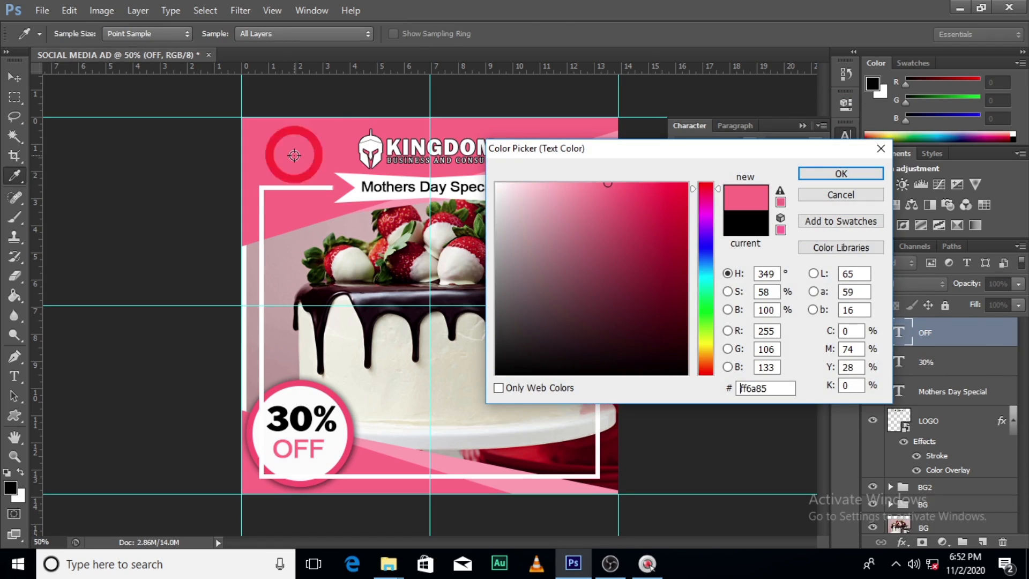
pyautogui.click(834, 175)
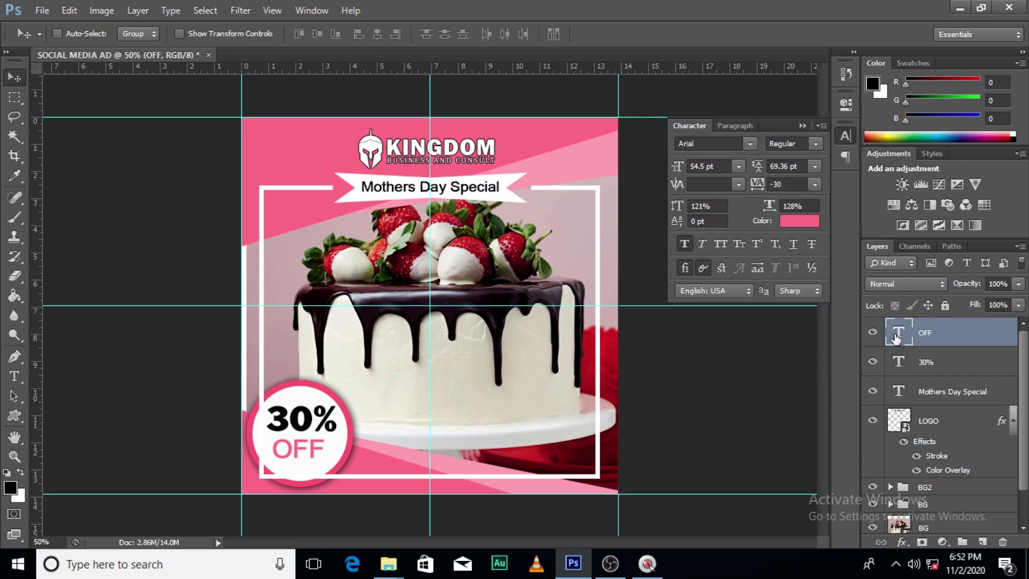
# Recolour the "30%" text to a darker crimson, #c62f4a, starting from the sampled background pink
pyautogui.click(924, 363)
pyautogui.click(799, 221)
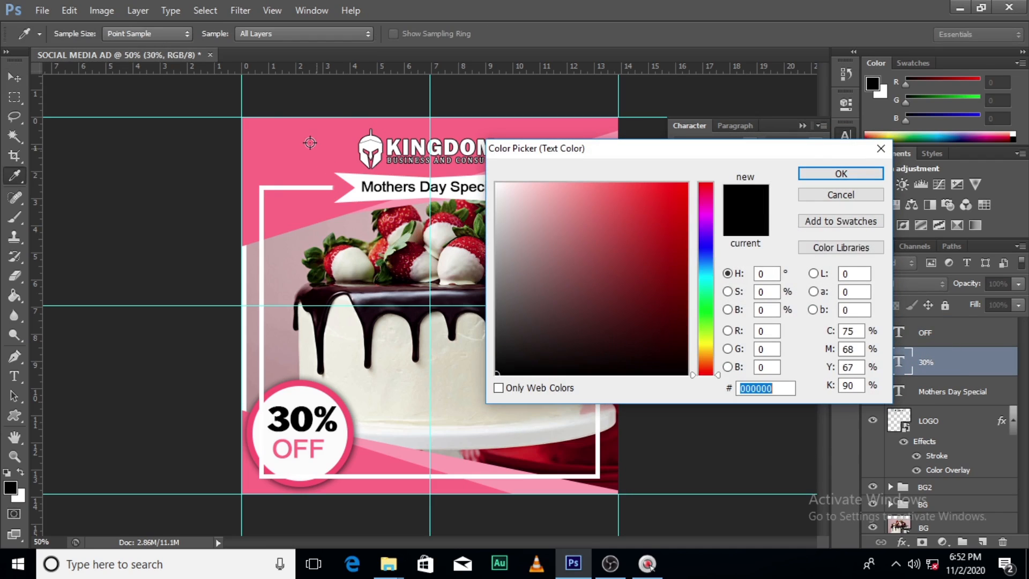
pyautogui.click(308, 138)
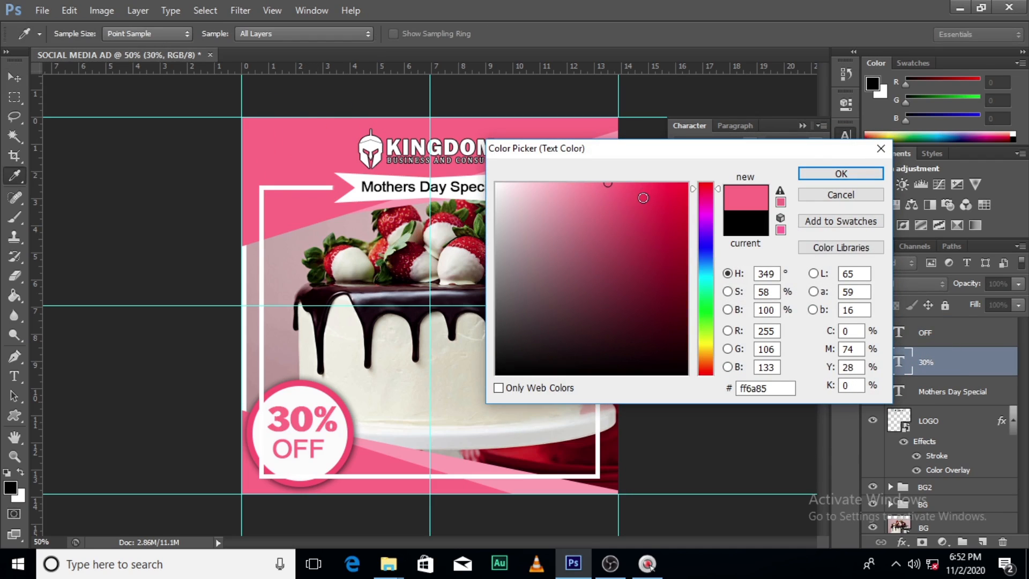
pyautogui.moveTo(643, 198); pyautogui.dragTo(643, 225)
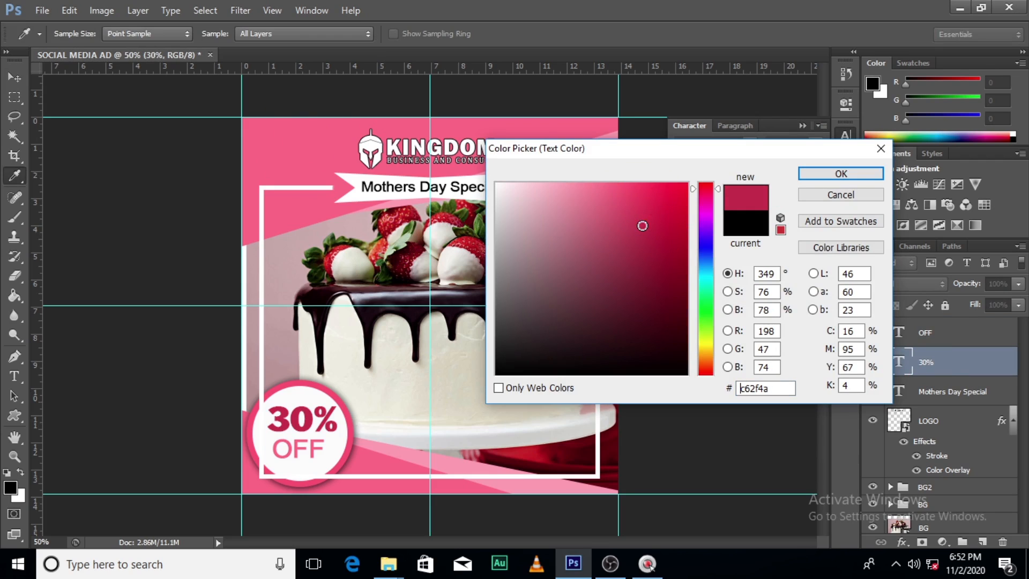
pyautogui.click(841, 173)
# Match the "OFF" text colour to the "30%" text by sampling its crimson, #c62f4a
pyautogui.click(929, 335)
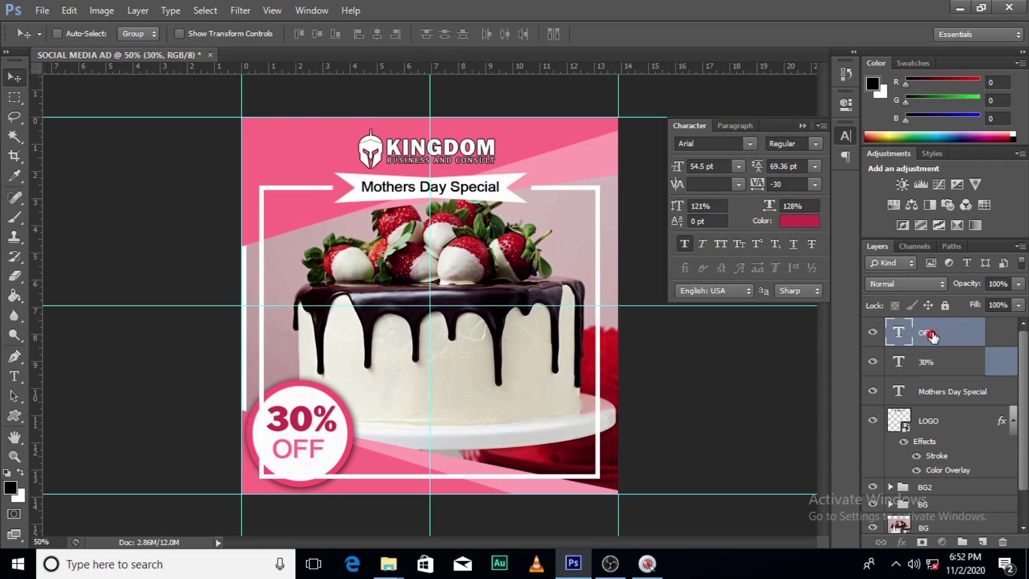
pyautogui.click(796, 221)
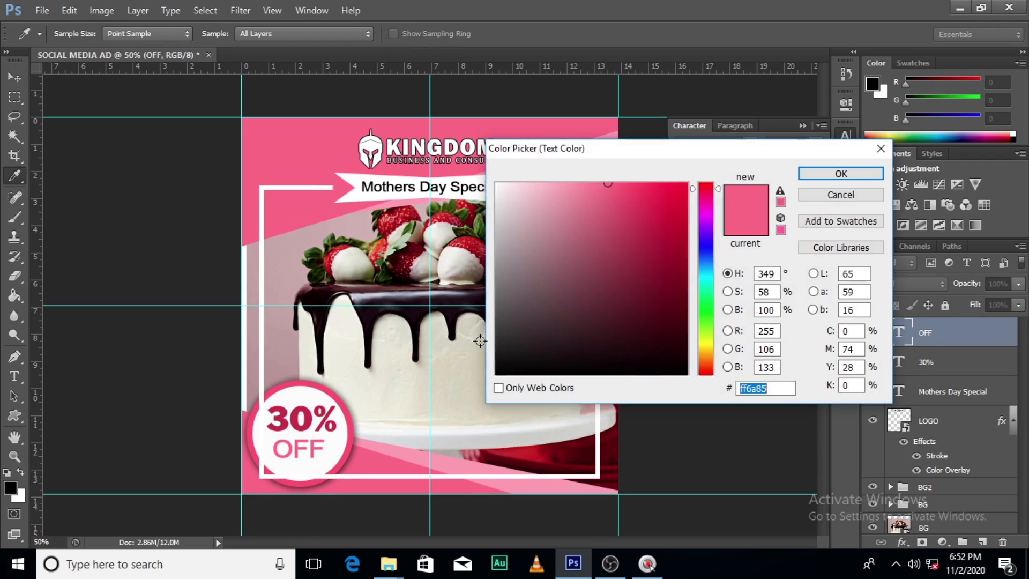
pyautogui.click(305, 419)
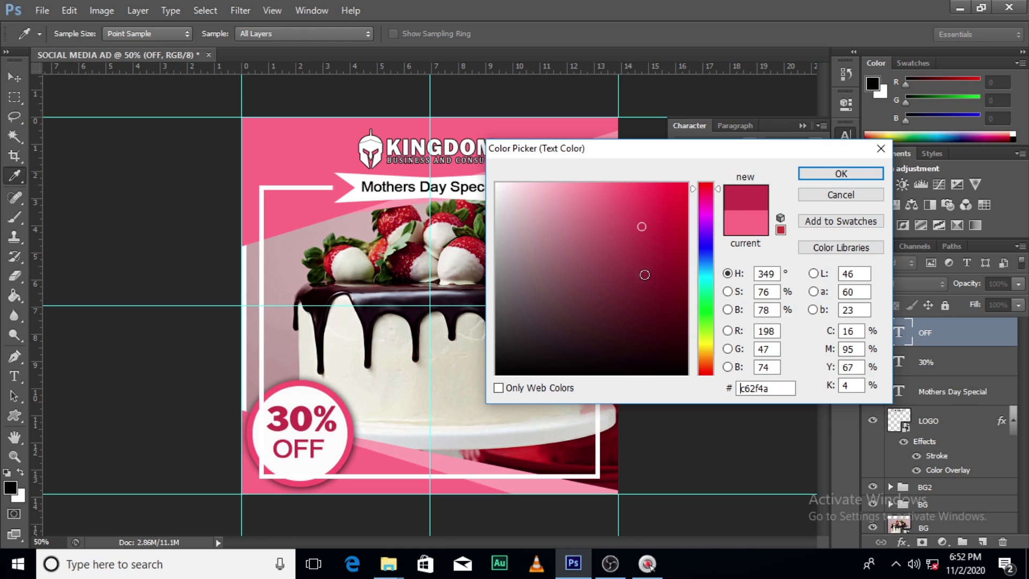
pyautogui.click(823, 172)
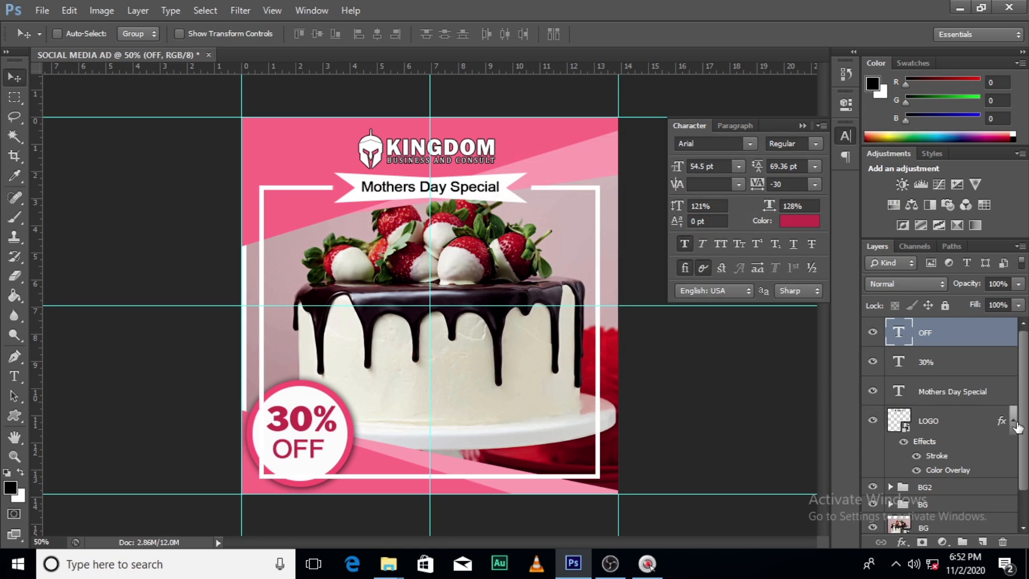
# Paint black with a 100 px brush on the Rectangle 1 layer mask in group BG2 to hide the frame inside the badge circle
pyautogui.scroll(-2, 1015, 445)
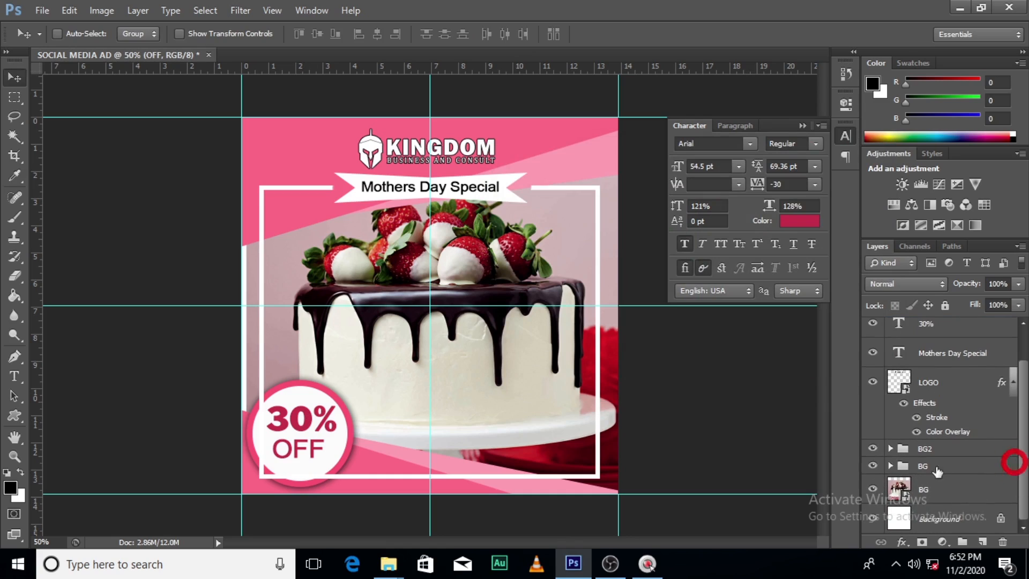
pyautogui.click(874, 449)
pyautogui.click(874, 449)
pyautogui.click(890, 449)
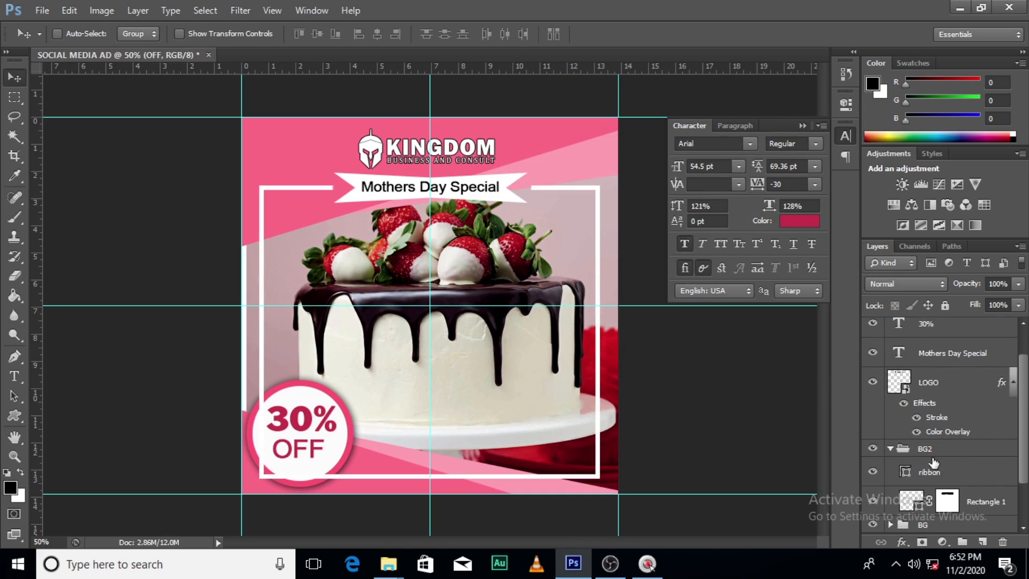
pyautogui.scroll(-2, 1016, 431)
pyautogui.click(887, 444)
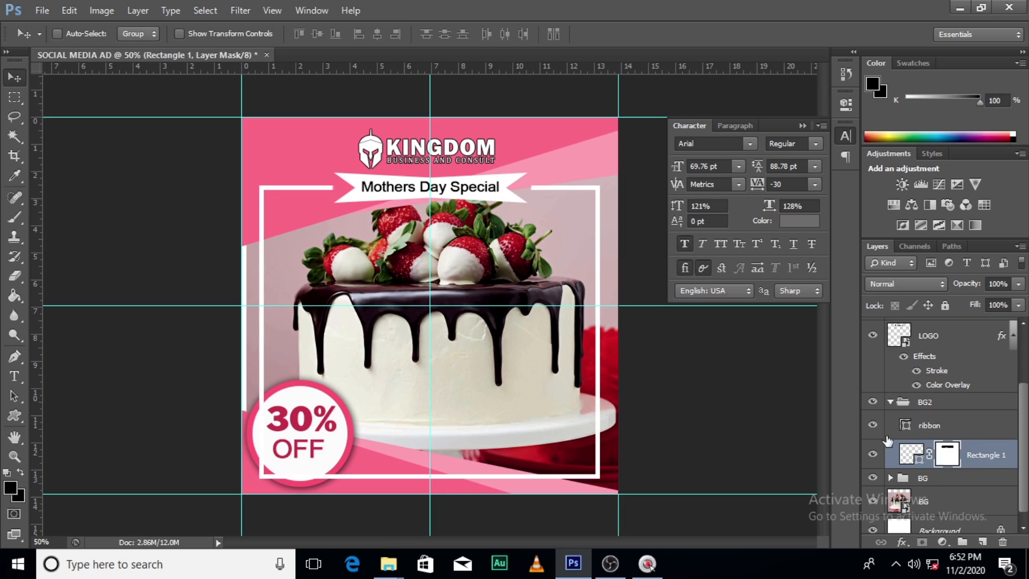
pyautogui.click(15, 217)
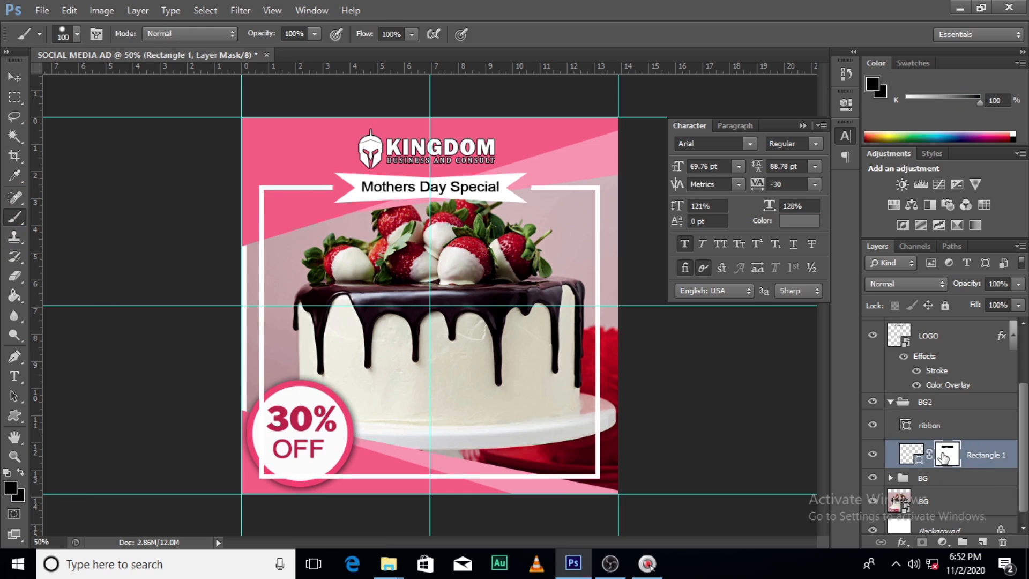
pyautogui.press('capslock')
pyautogui.click(313, 465)
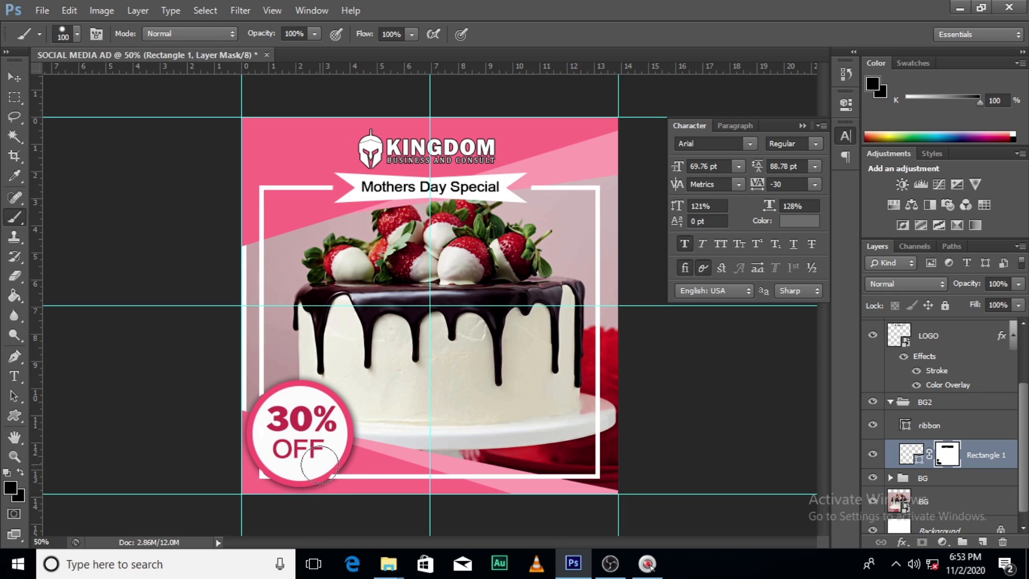
pyautogui.click(322, 460)
pyautogui.click(891, 402)
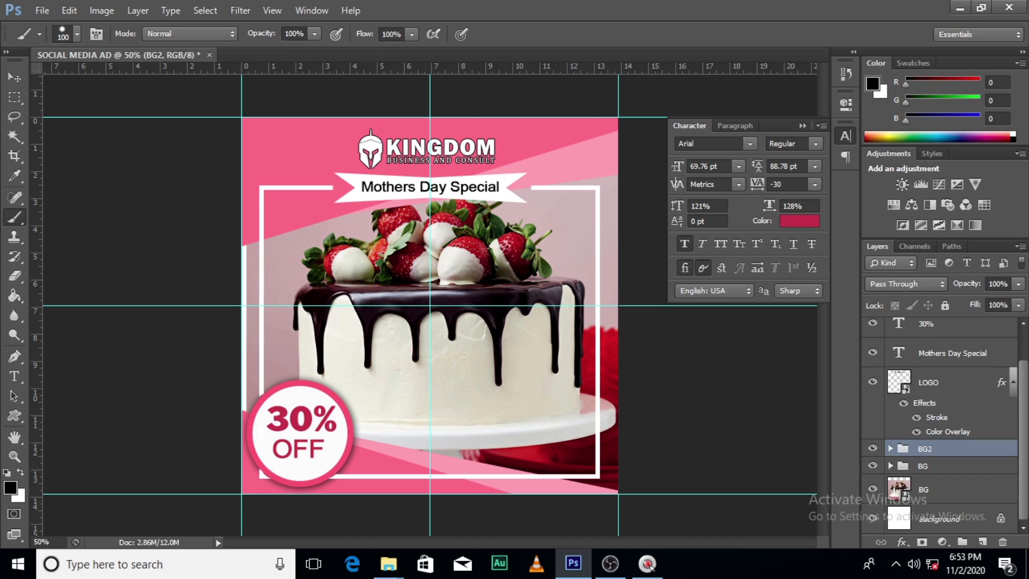
# Collapse the LOGO layer's effects and group the "OFF" and "30%" text layers as "30% OFF"
pyautogui.scroll(3, 1009, 406)
pyautogui.click(1012, 419)
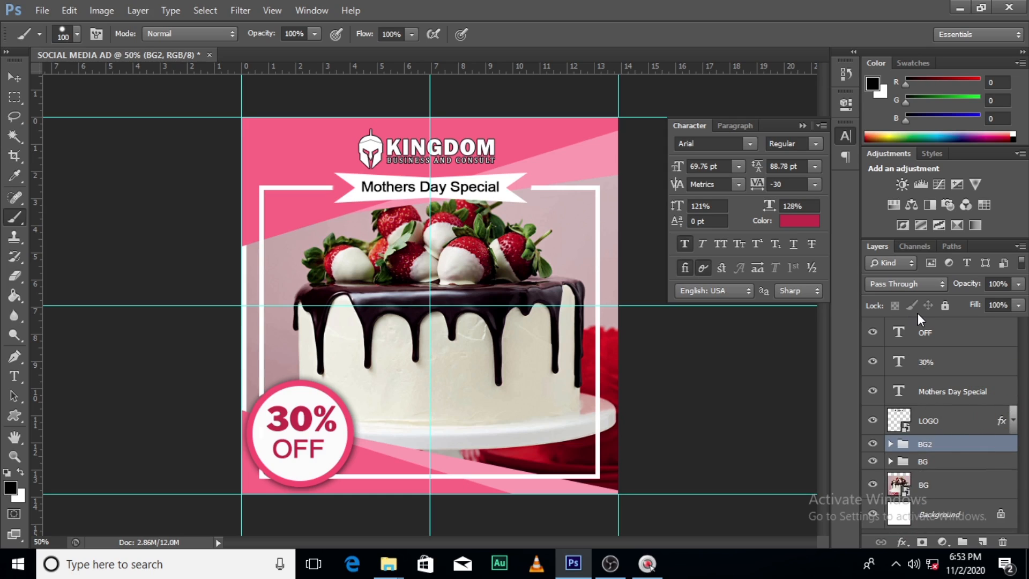
pyautogui.click(923, 333)
pyautogui.keyDown('shift'); pyautogui.click(938, 362); pyautogui.keyUp('shift')
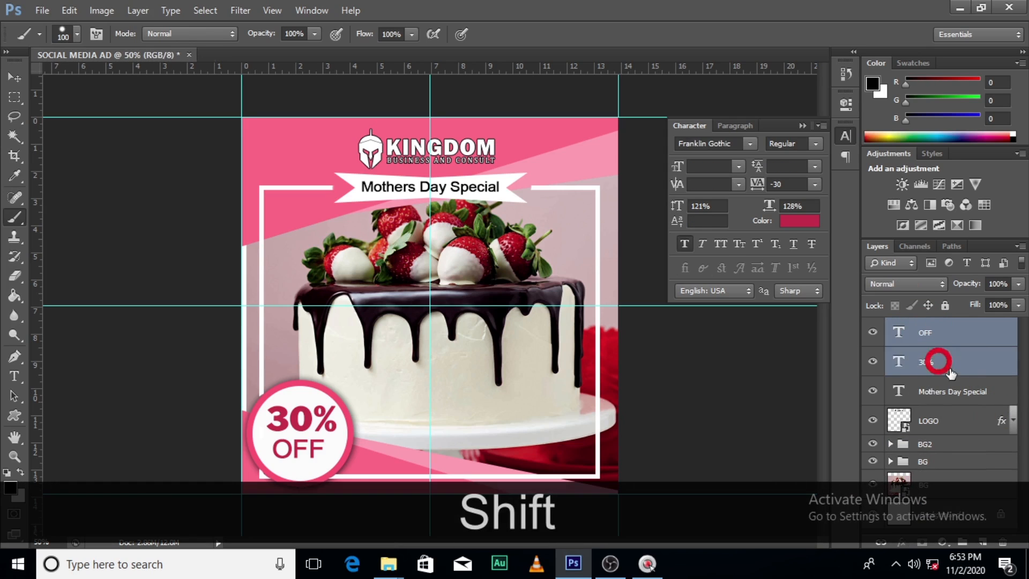
pyautogui.hotkey('ctrl', 'shift', 'g')
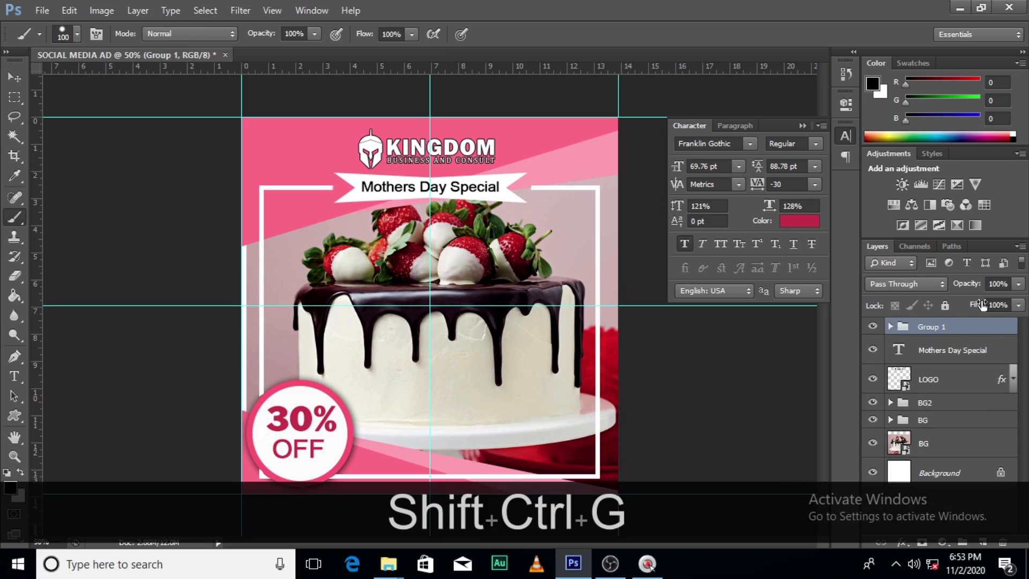
pyautogui.doubleClick(936, 327)
pyautogui.press('capslock')
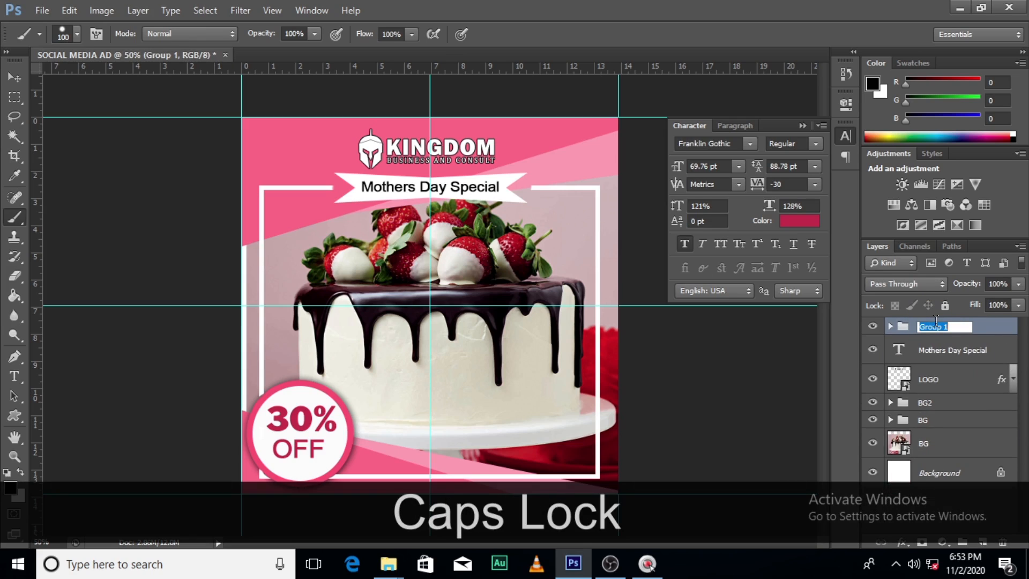
pyautogui.write('30% ')
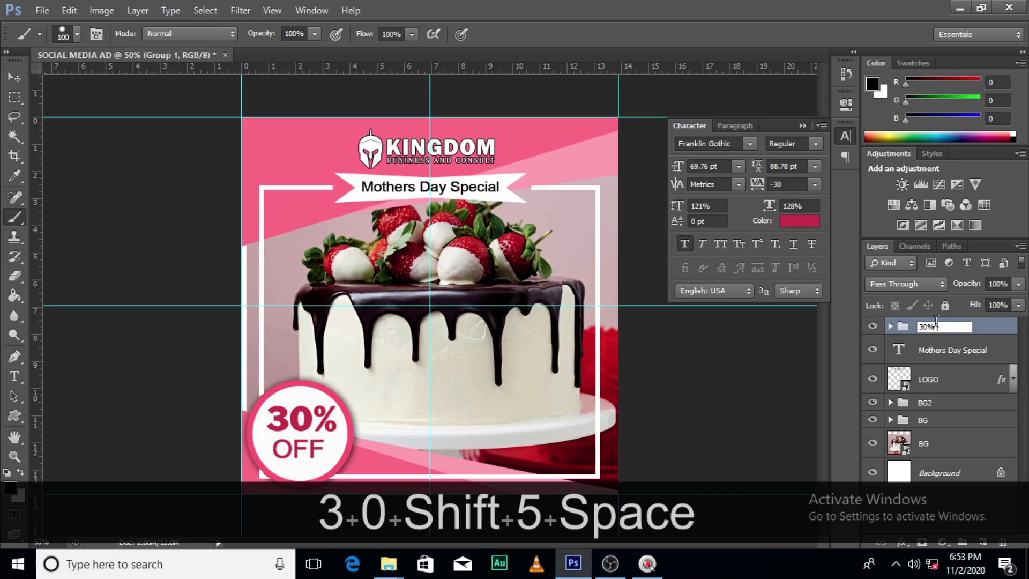
pyautogui.write('OFF')
pyautogui.press('Return')
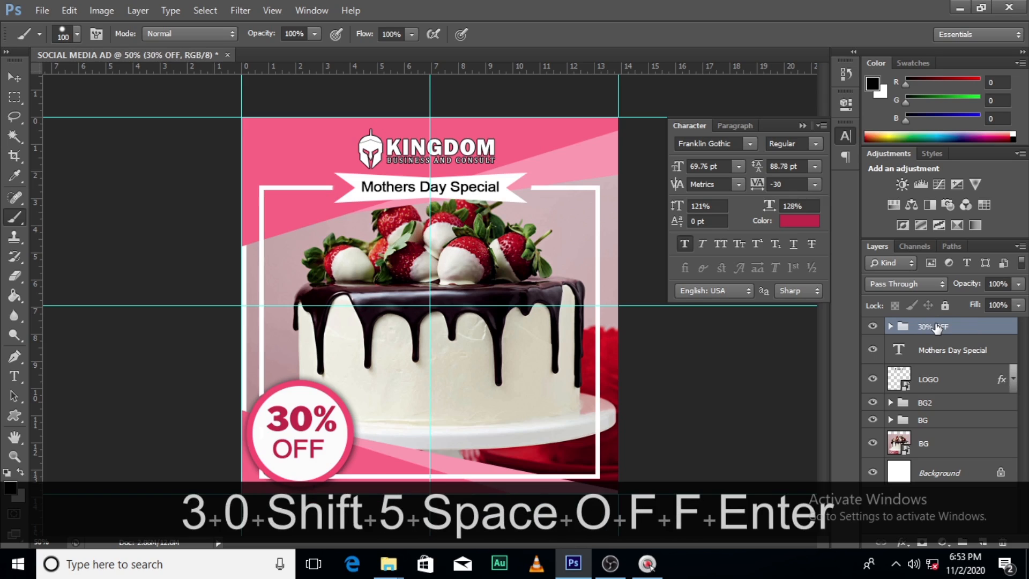
# Group the "Mothers Day Special" text and LOGO layers and name the group "LOGO"
pyautogui.click(920, 352)
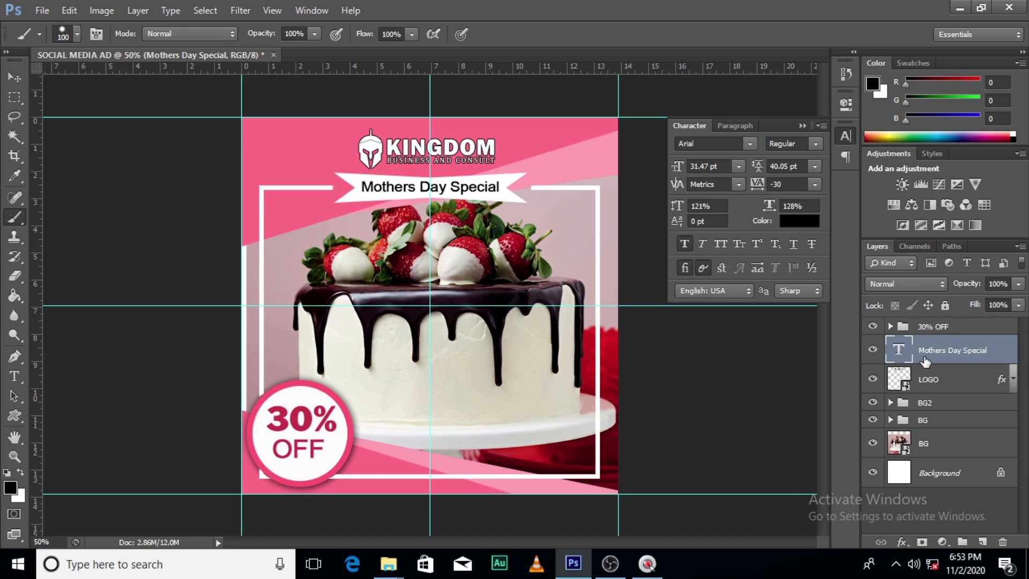
pyautogui.keyDown('shift'); pyautogui.click(939, 377); pyautogui.keyUp('shift')
pyautogui.click(963, 542)
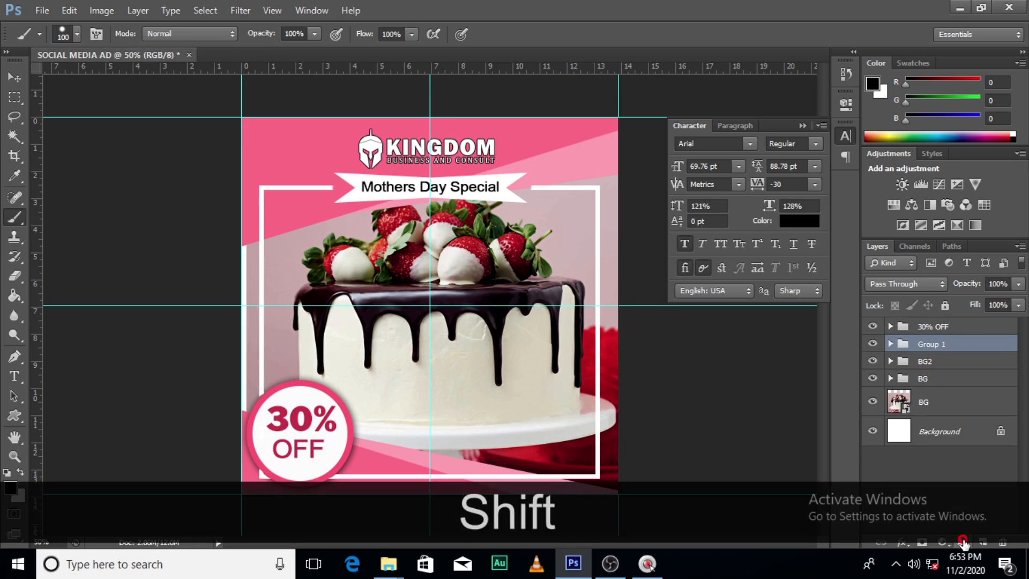
pyautogui.doubleClick(938, 343)
pyautogui.write('LOGO')
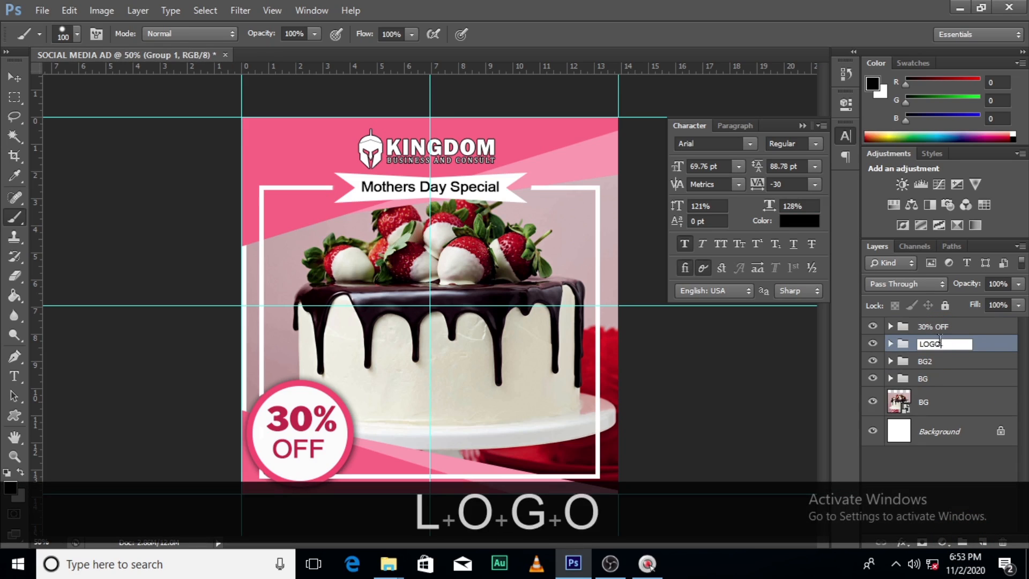
pyautogui.press('Return')
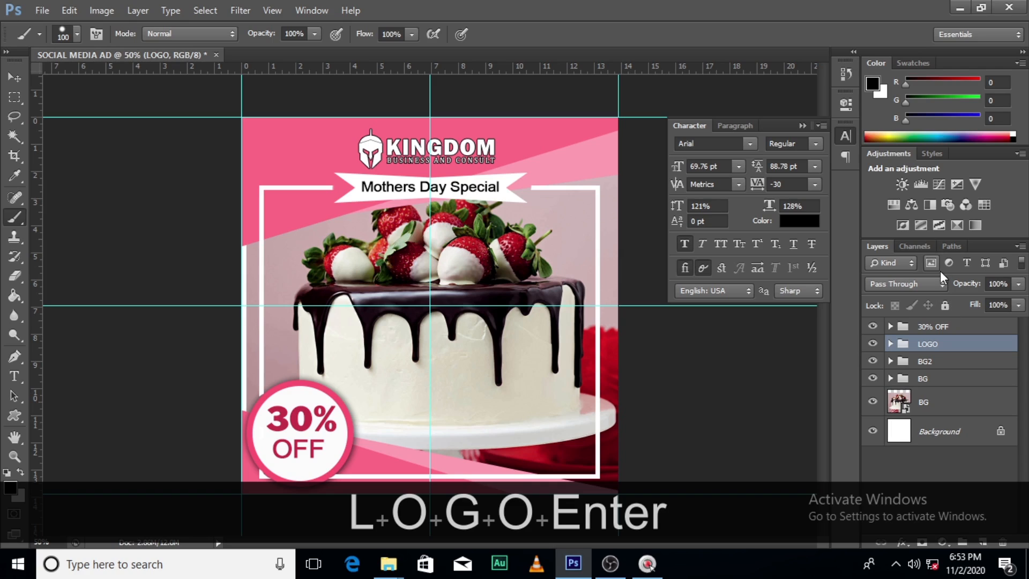
# Draw a black rectangle shape about 294 × 110 px inside the frame's lower-right corner
pyautogui.moveTo(15, 415); pyautogui.dragTo(85, 416)
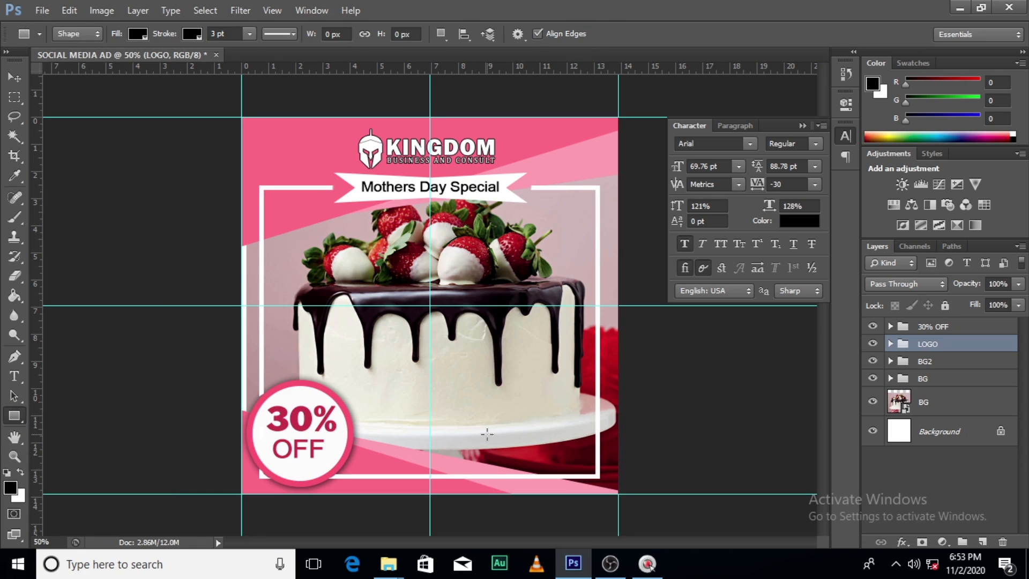
pyautogui.moveTo(487, 429); pyautogui.dragTo(598, 468)
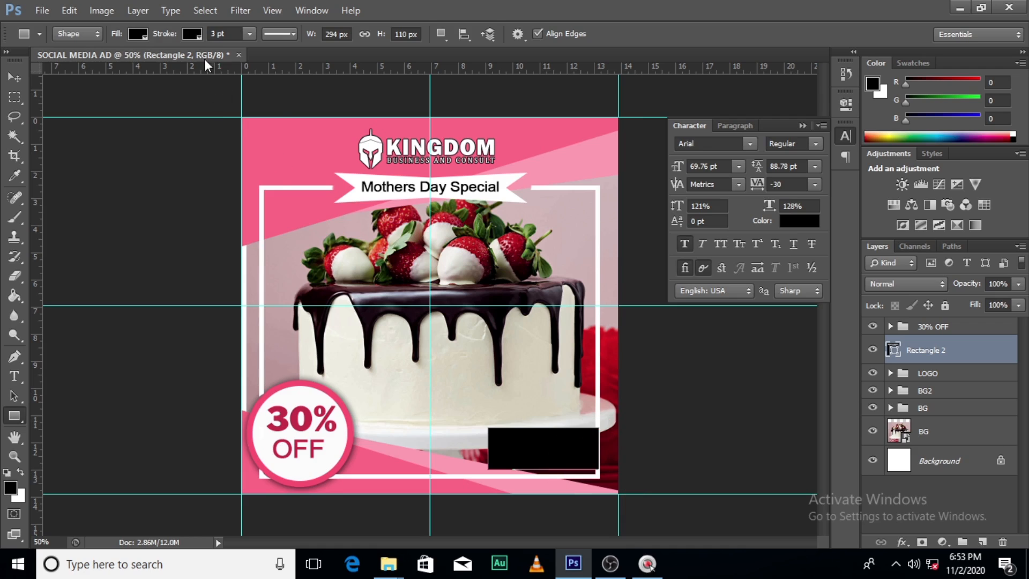
# Remove the stroke from the Rectangle 2 shape and fill it with white
pyautogui.click(191, 35)
pyautogui.click(128, 63)
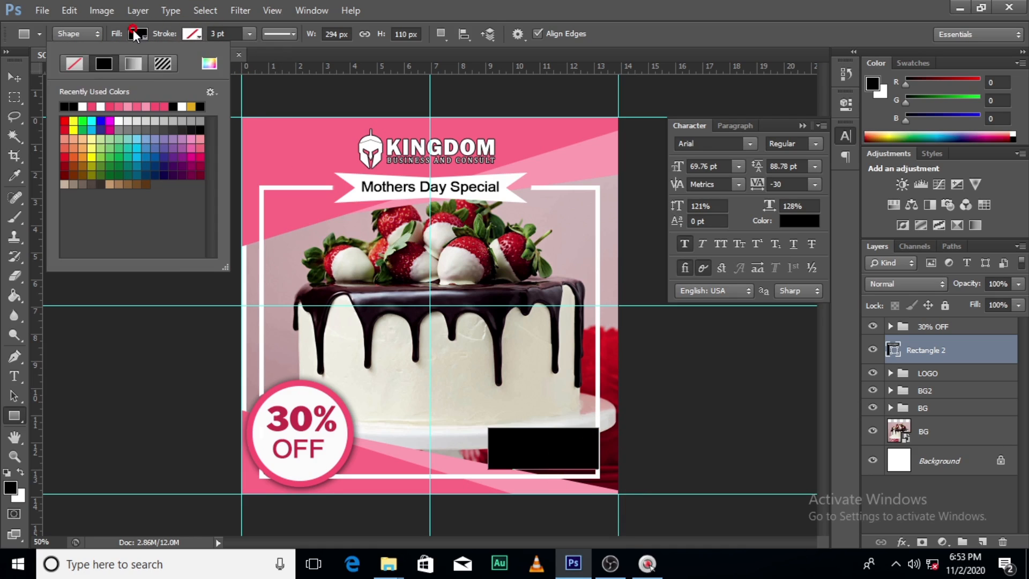
pyautogui.click(84, 105)
pyautogui.click(357, 7)
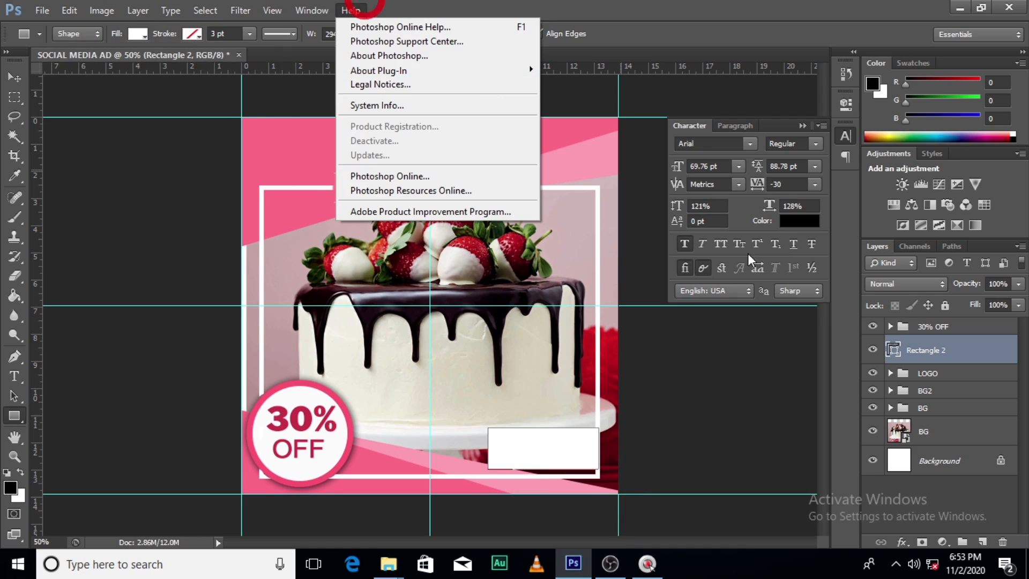
# Nudge the white Rectangle 2 down to meet the frame's lower edge and set its layer opacity to 47%
pyautogui.click(945, 351)
pyautogui.press('v')
pyautogui.press('Down')
pyautogui.press('Down')
pyautogui.press('Down')
pyautogui.press('Down')
pyautogui.press('Down')
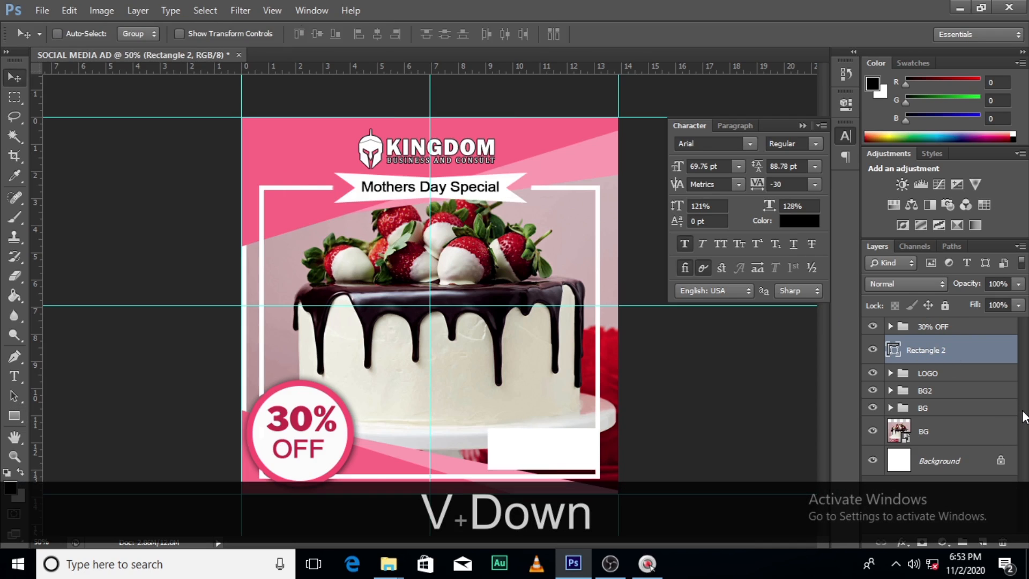
pyautogui.click(1021, 285)
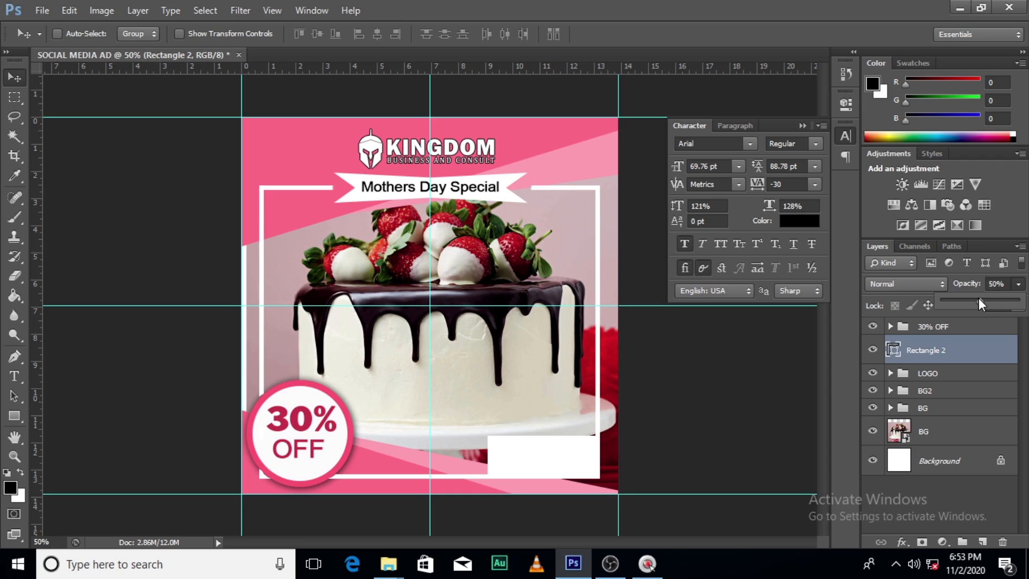
pyautogui.moveTo(978, 298); pyautogui.dragTo(977, 297)
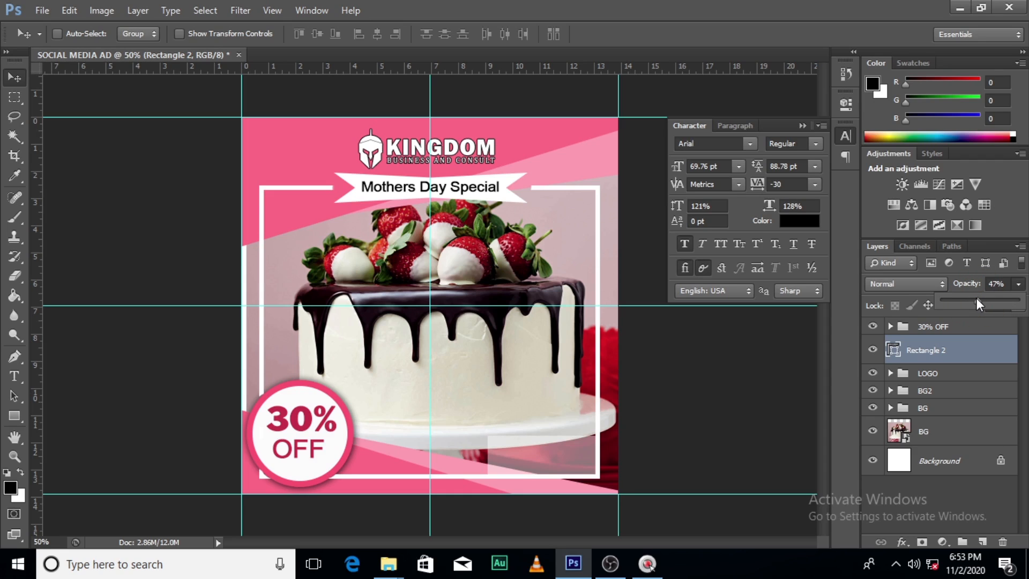
# Add a placeholder phone number as a black Arial text layer above Rectangle 2, over the base of the cake
pyautogui.press('t')
pyautogui.click(438, 410)
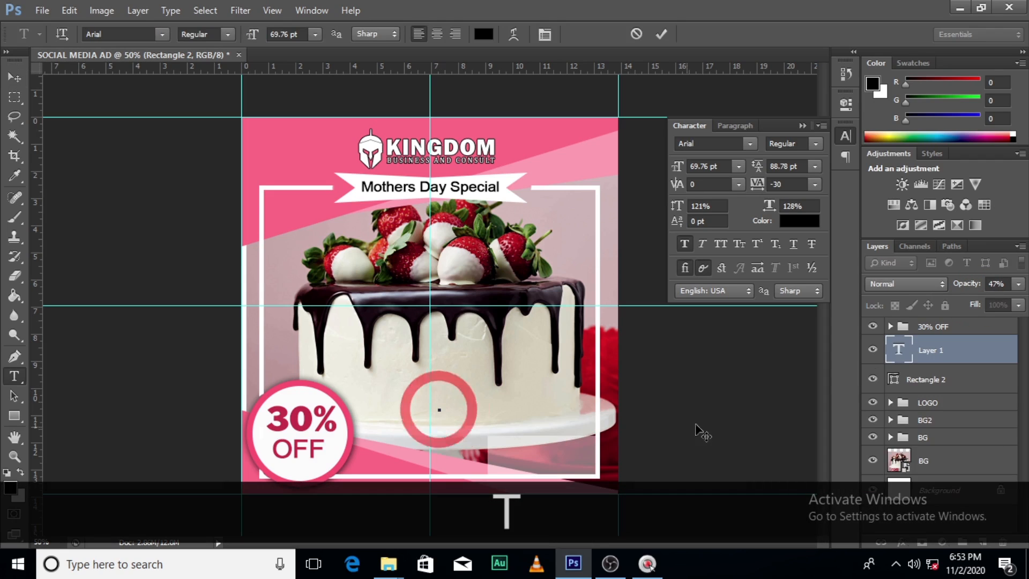
pyautogui.write('020 ')
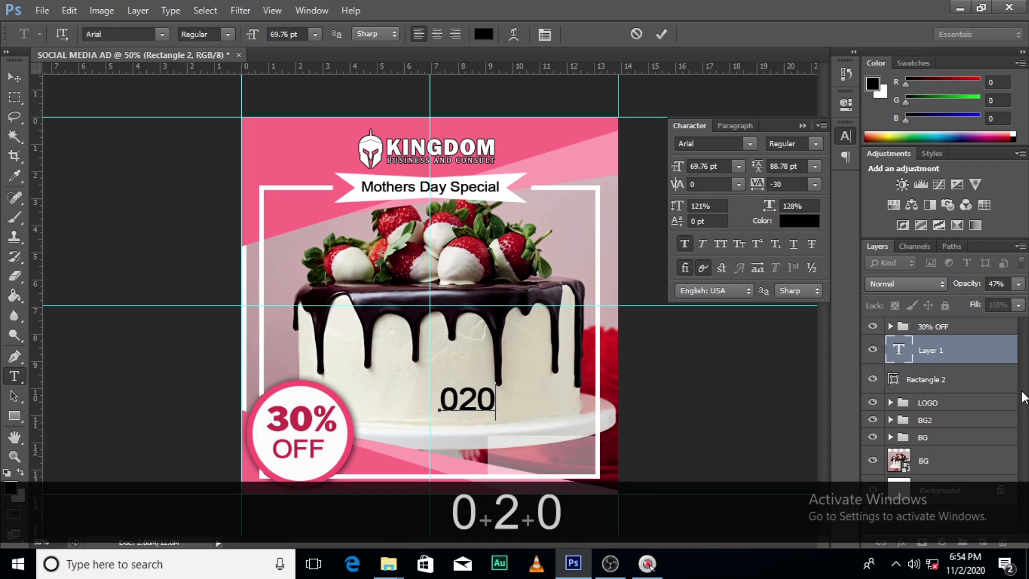
pyautogui.write('000')
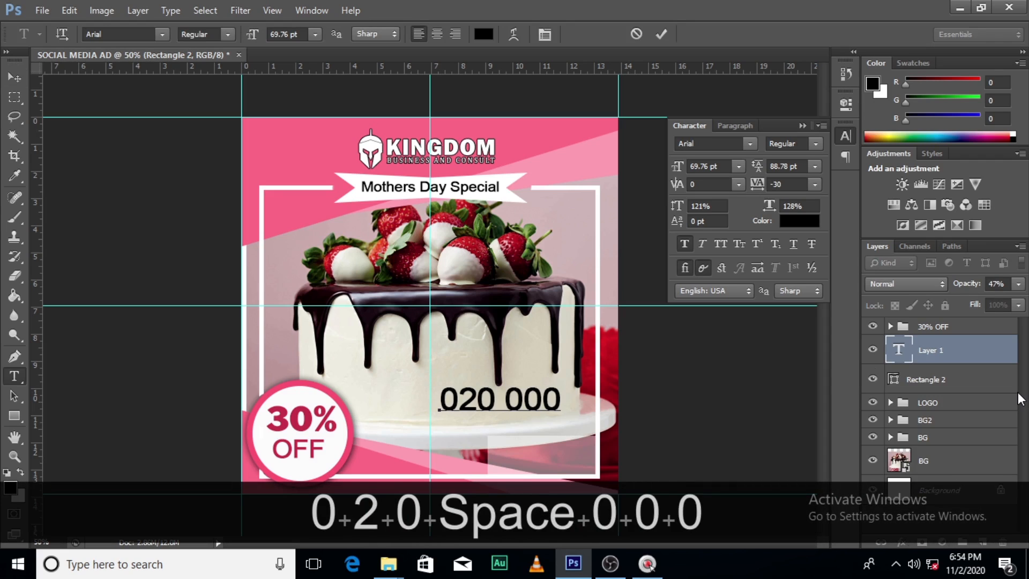
pyautogui.write(' 000')
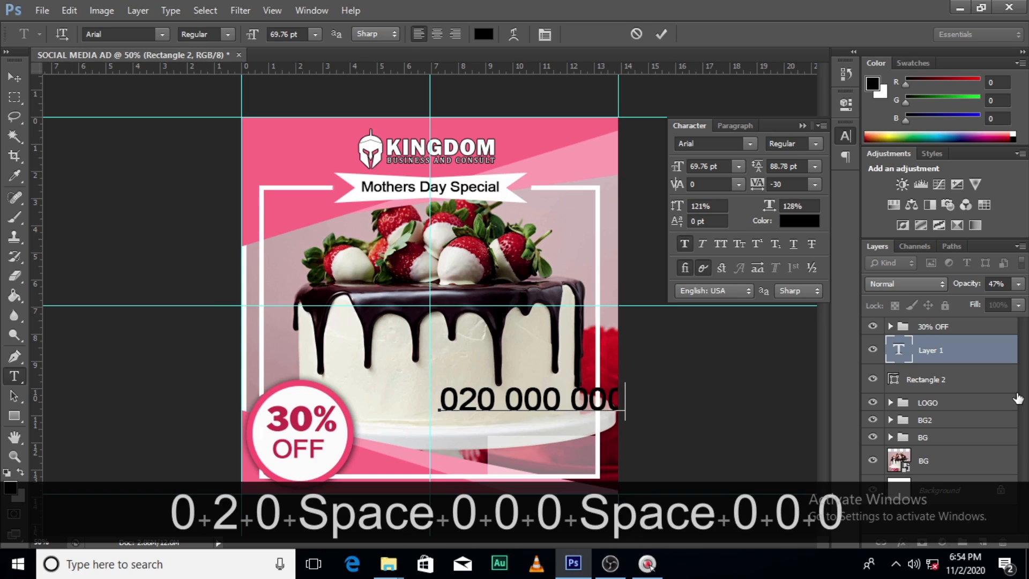
pyautogui.click(974, 348)
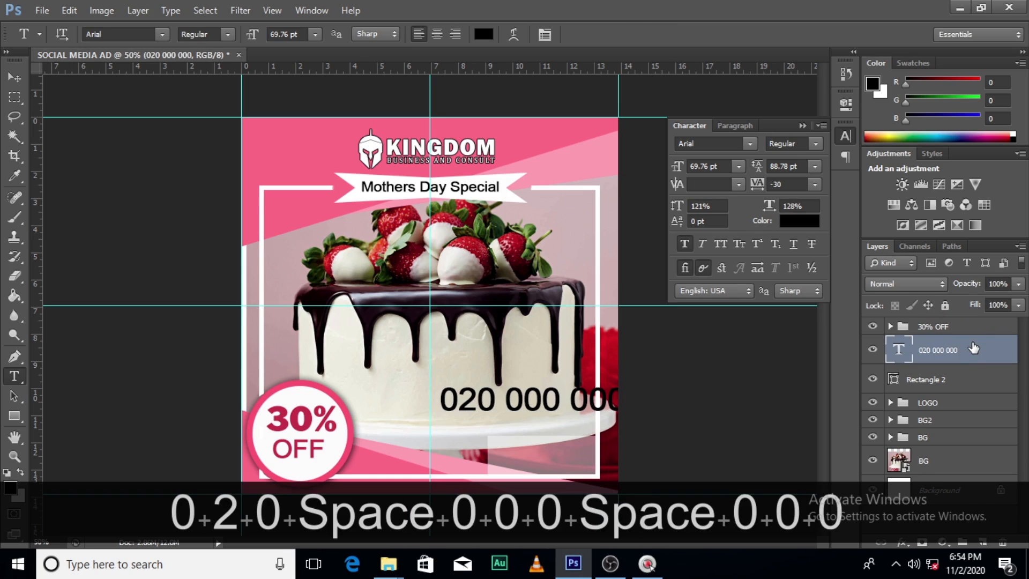
# Move the phone number text down below the cake and scale it to about 51%
pyautogui.press('v')
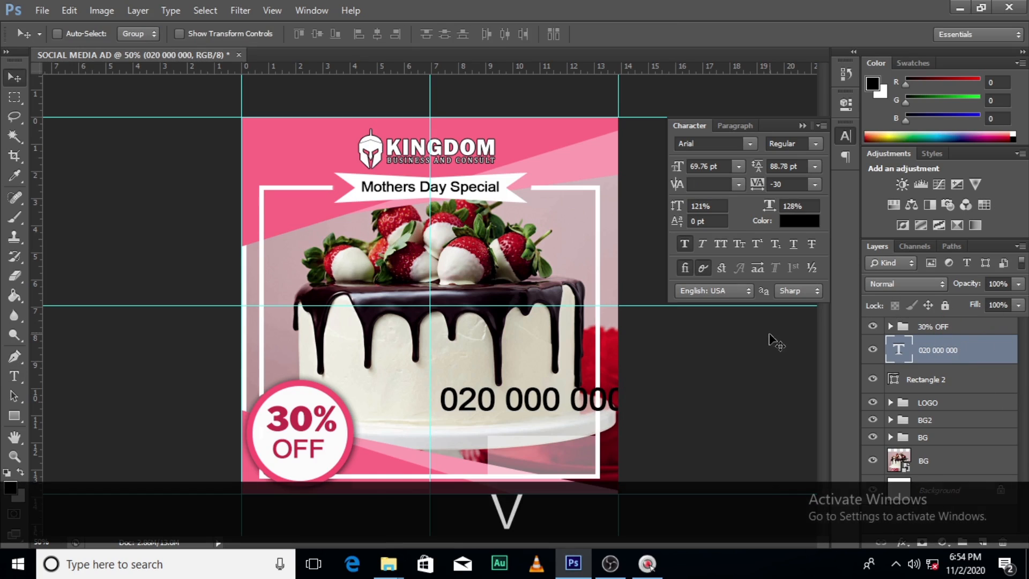
pyautogui.moveTo(572, 396); pyautogui.dragTo(530, 442)
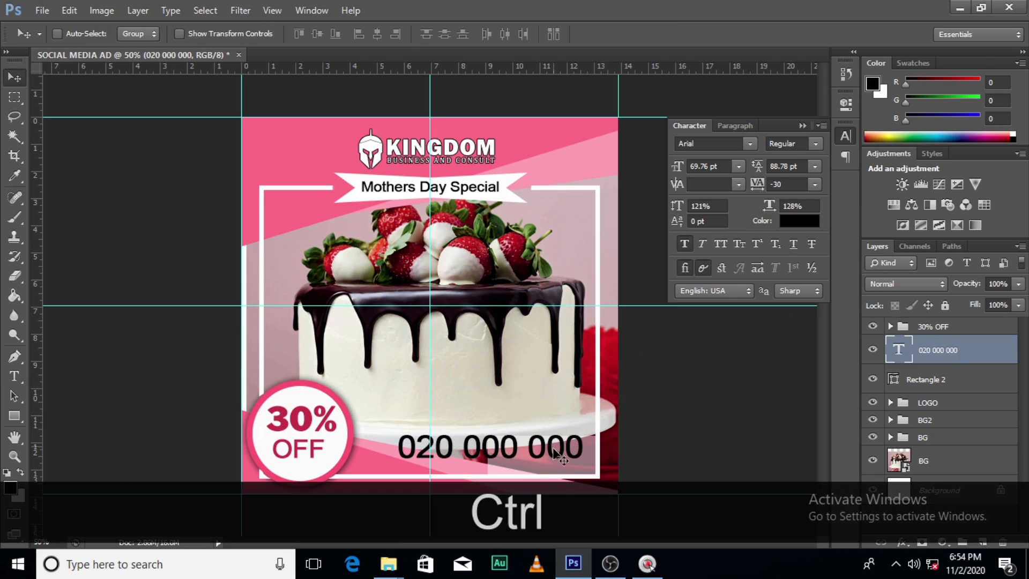
pyautogui.hotkey('ctrl', 't')
pyautogui.moveTo(583, 468); pyautogui.dragTo(537, 459)
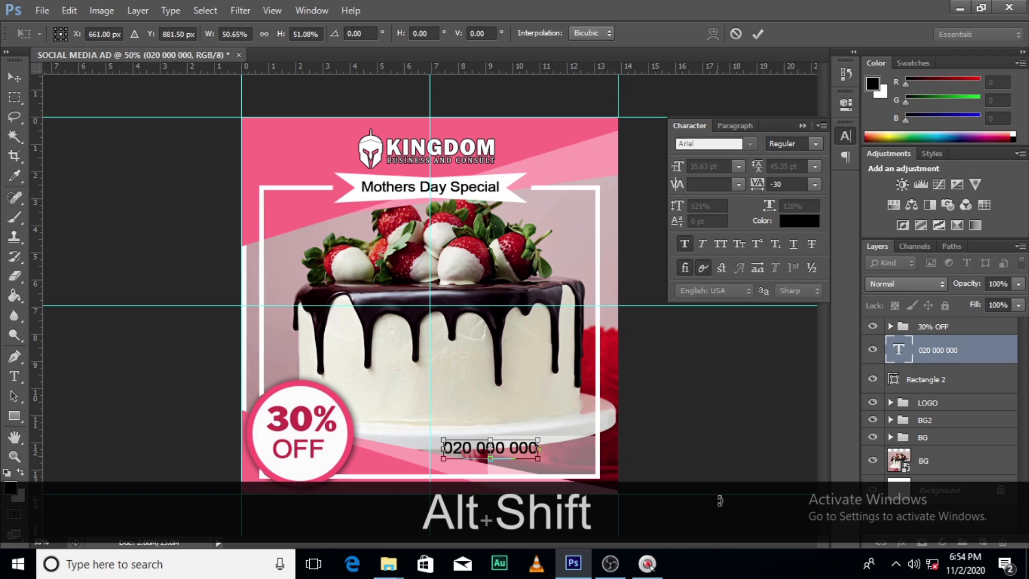
pyautogui.hotkey('alt', 'shift', 'Return')
# Position the phone number text in the upper half of the translucent box in the frame's lower-right corner
pyautogui.press('v')
pyautogui.moveTo(489, 452); pyautogui.dragTo(540, 455)
pyautogui.press('Up')
pyautogui.press('Up')
pyautogui.press('Up')
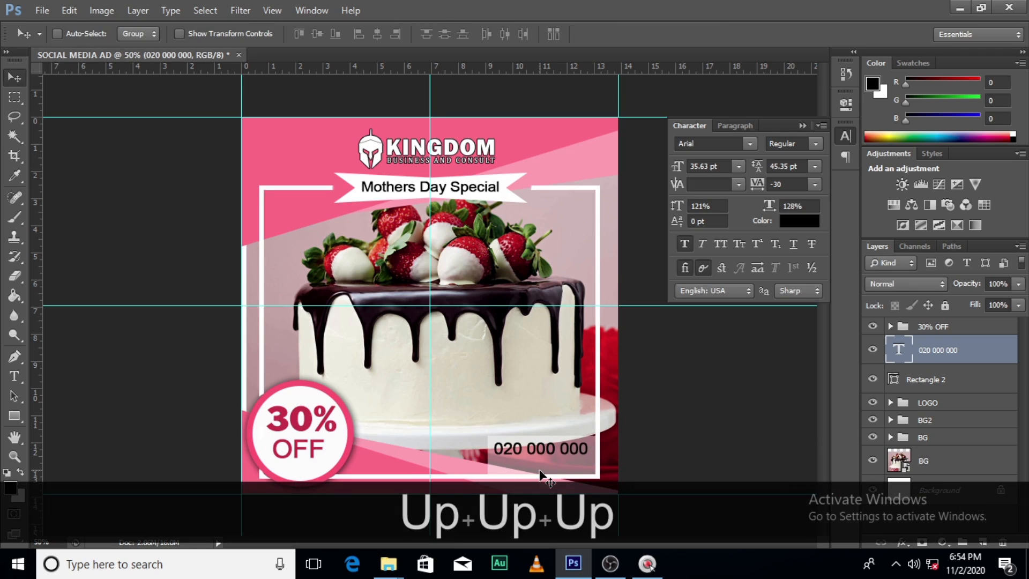
# Set the phone number text in Cambria Bold
pyautogui.click(749, 143)
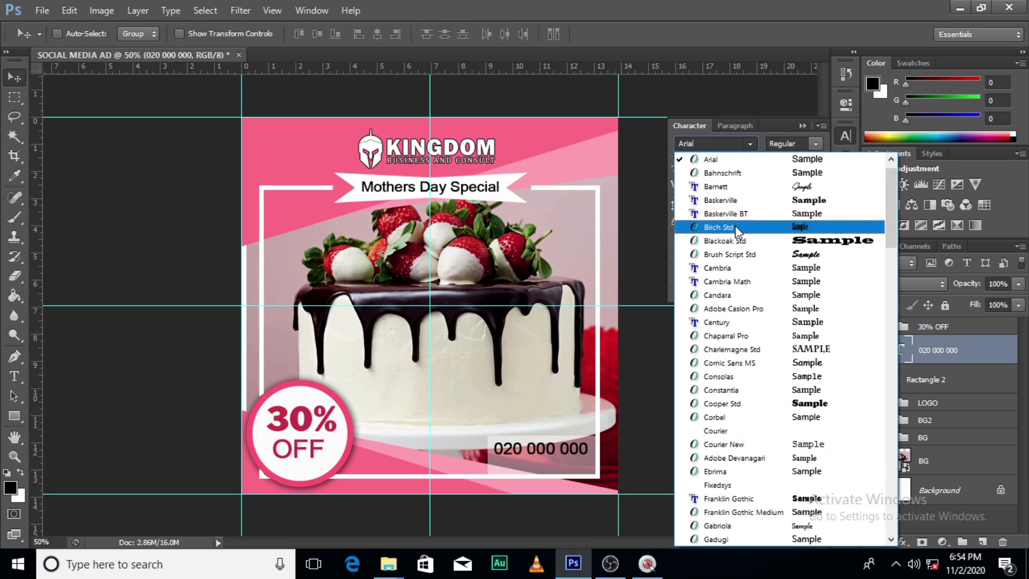
pyautogui.click(738, 268)
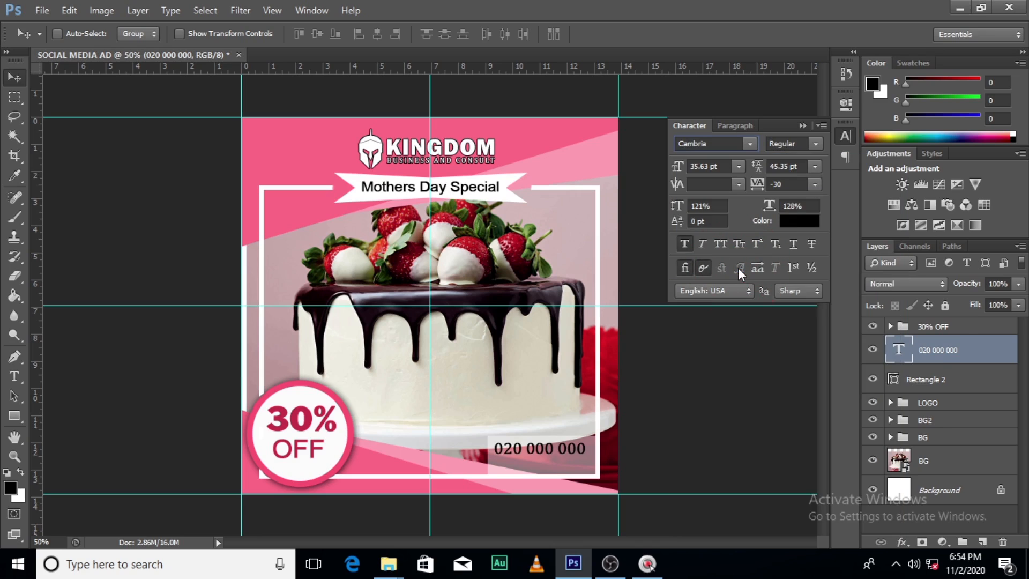
pyautogui.click(814, 150)
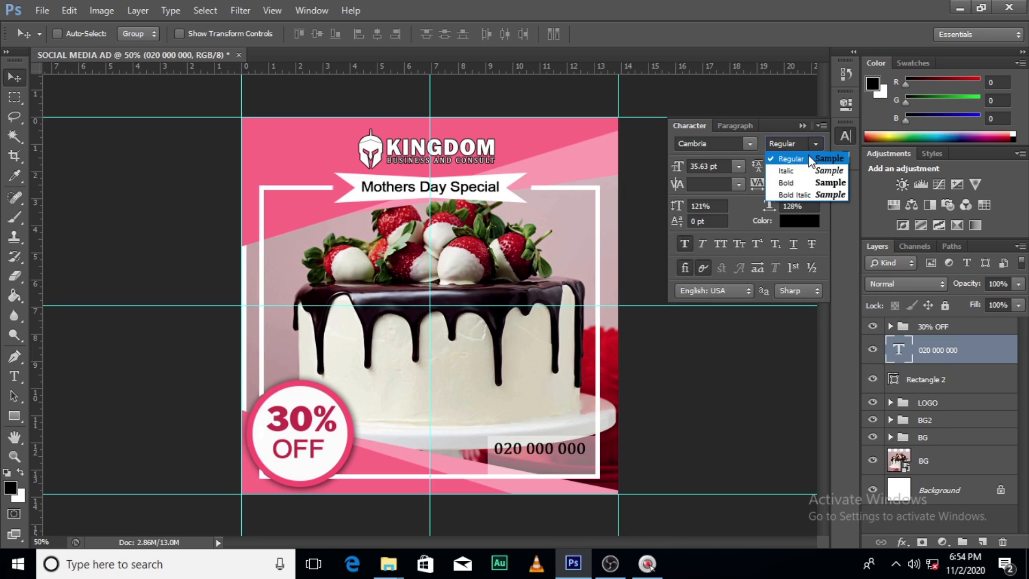
pyautogui.click(793, 185)
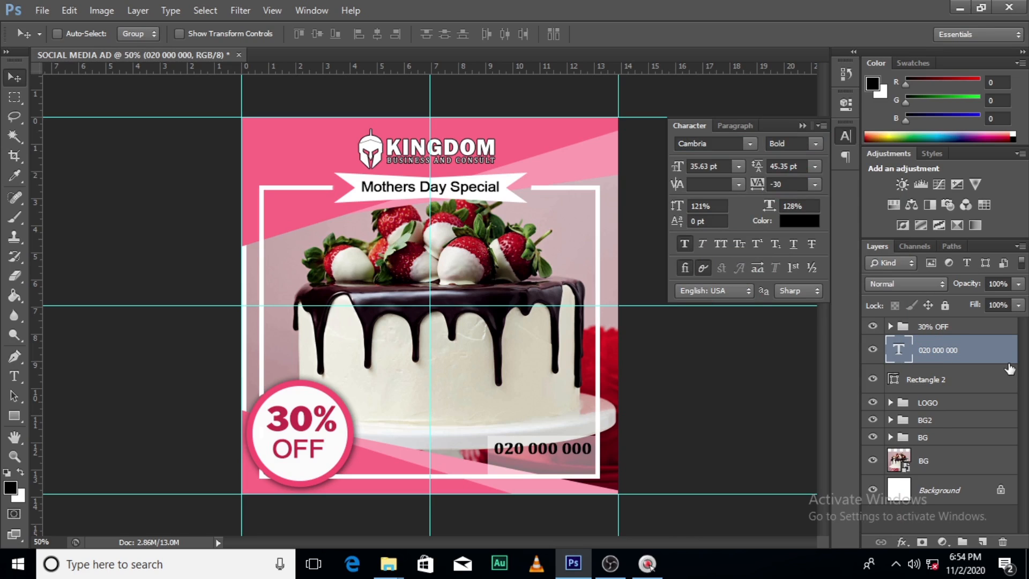
# Set the phone number text to Franklin Gothic Regular with tracking 0 and a font size of 39.63 pt
pyautogui.click(741, 141)
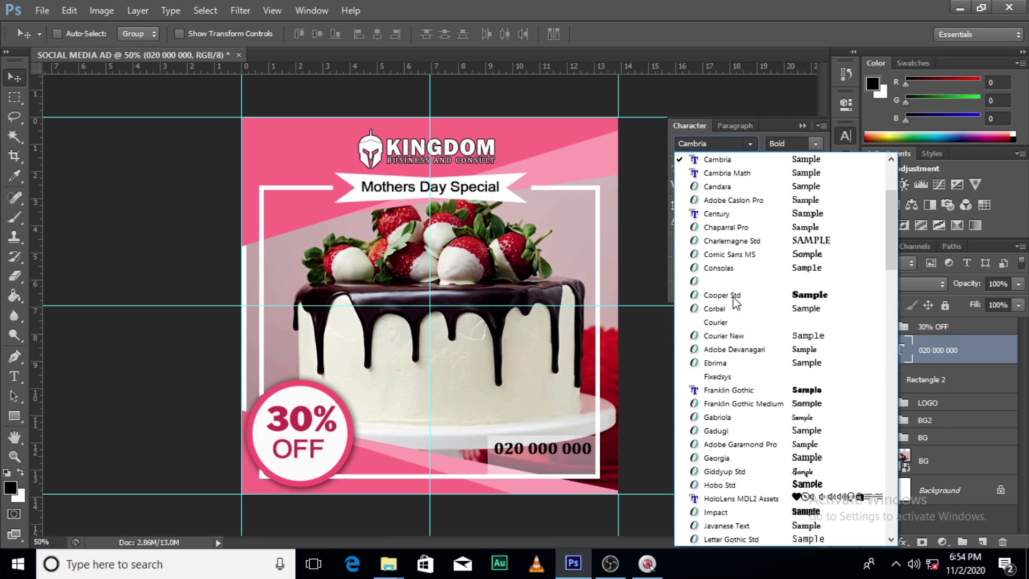
pyautogui.click(725, 390)
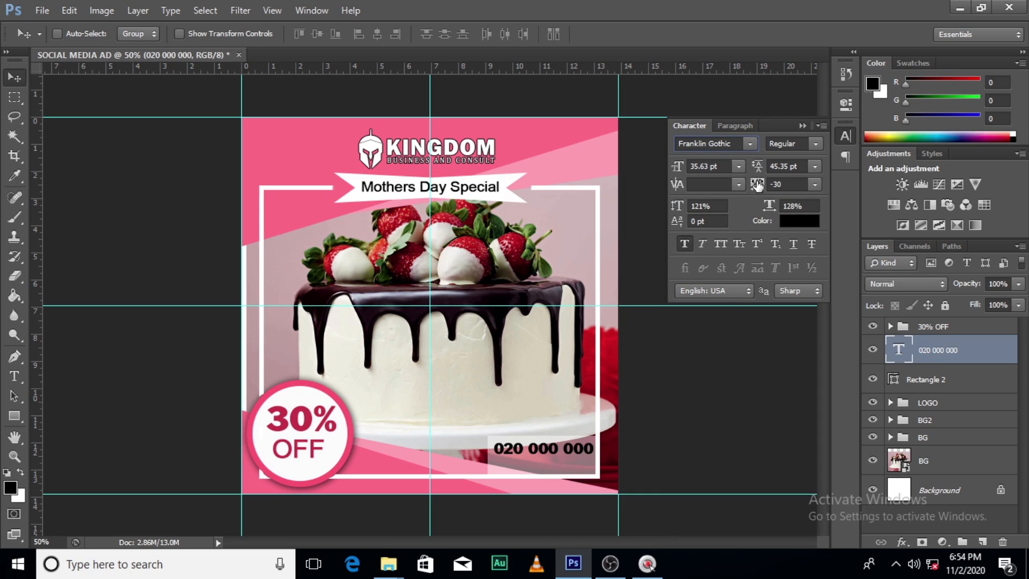
pyautogui.click(780, 185)
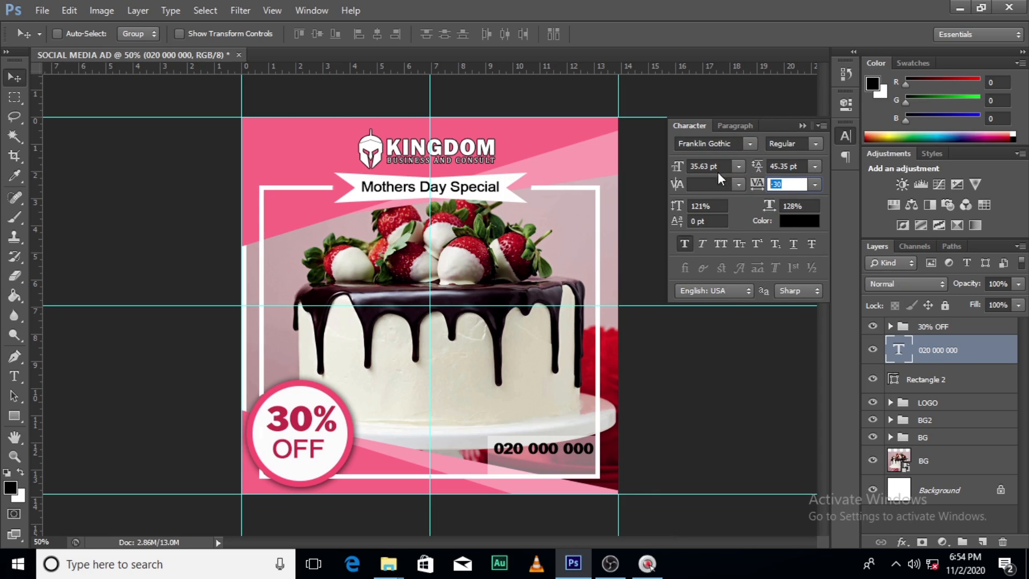
pyautogui.write('0')
pyautogui.press('Return')
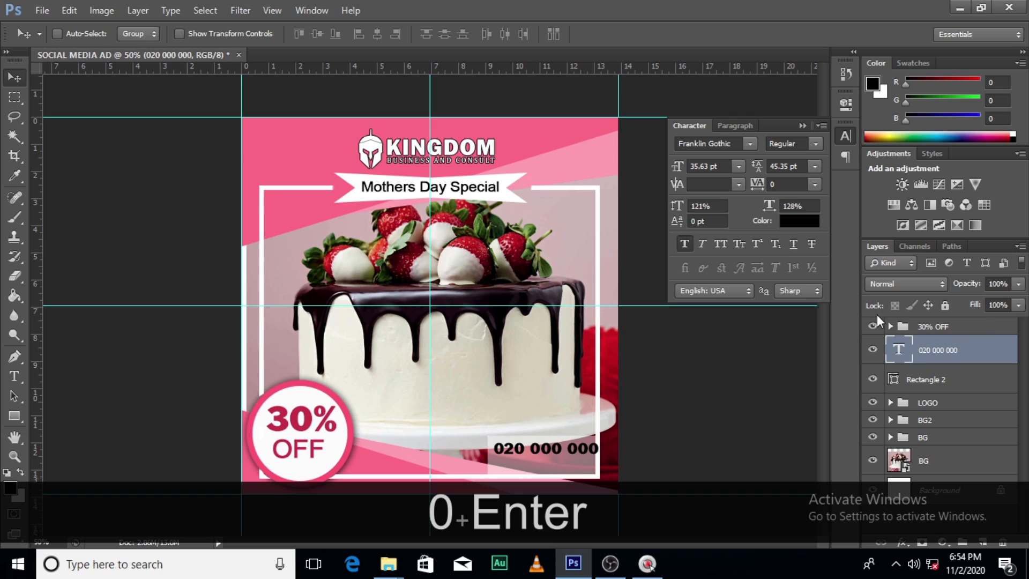
pyautogui.moveTo(677, 167); pyautogui.dragTo(677, 167)
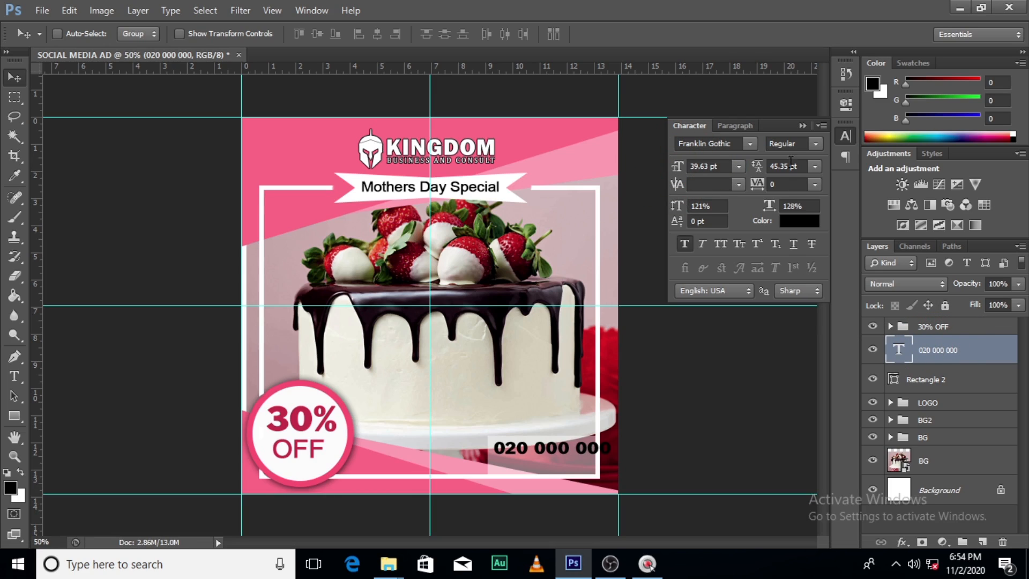
# Nudge the phone number text left so that its last digit sits inside the frame
pyautogui.click(802, 126)
pyautogui.press('v')
pyautogui.press('Left')
pyautogui.press('Left')
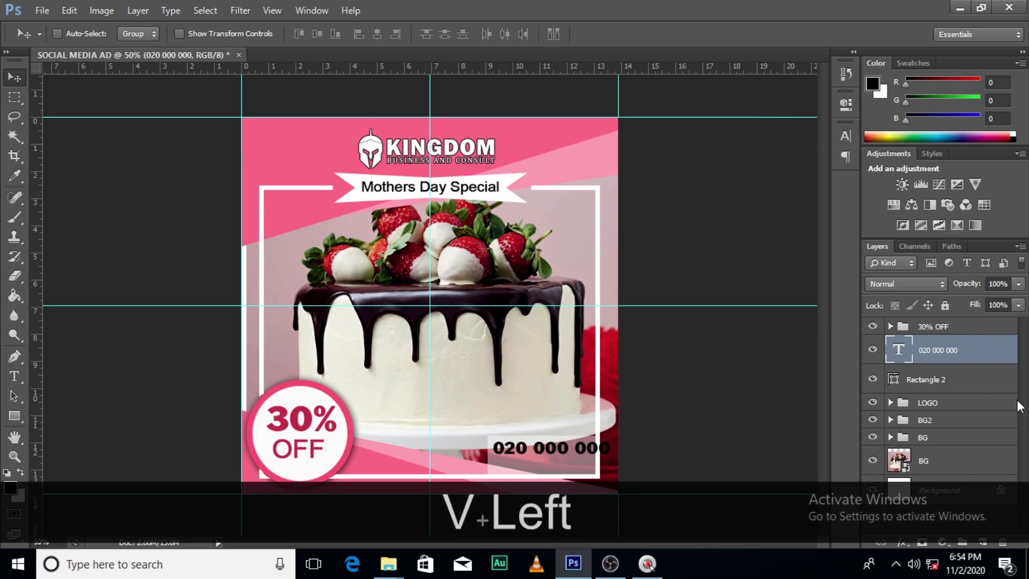
pyautogui.press('Left')
pyautogui.press('Left')
pyautogui.press('Left')
pyautogui.press('Left')
pyautogui.press('Left')
pyautogui.press('Left')
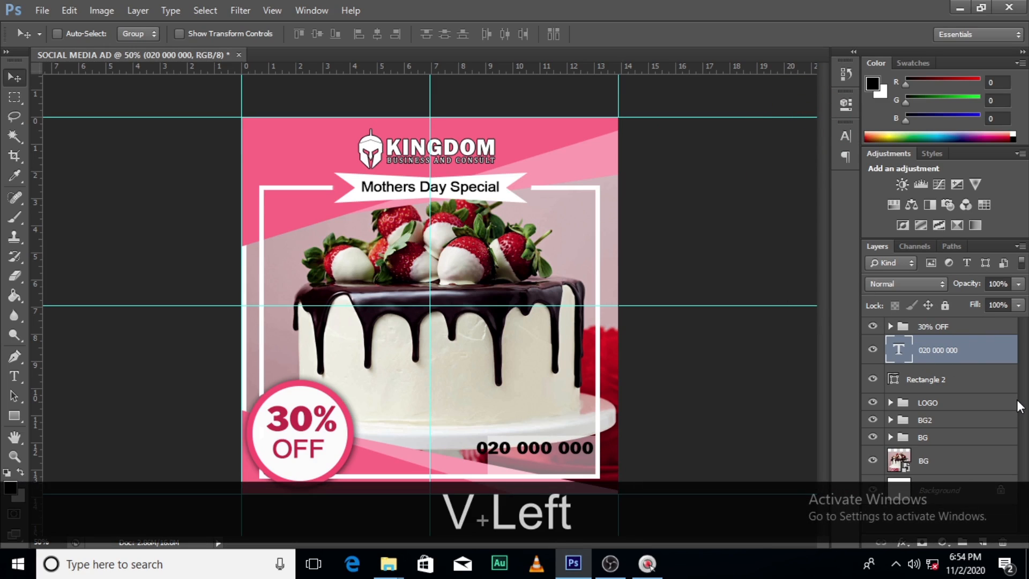
# Scale the phone number text to about 84% and nudge it right to fit within the translucent box
pyautogui.hotkey('ctrl', 't')
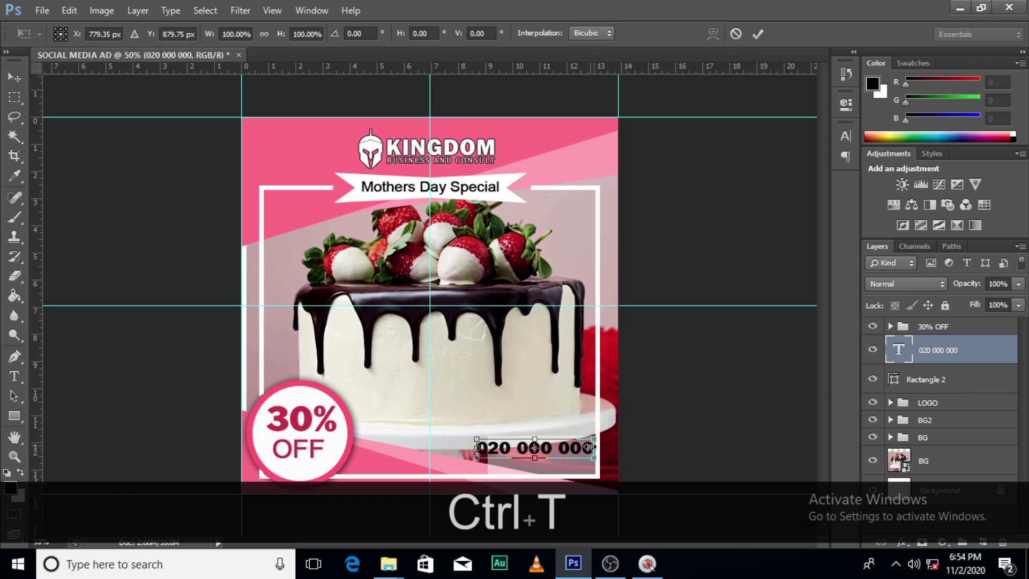
pyautogui.moveTo(593, 459); pyautogui.dragTo(586, 446)
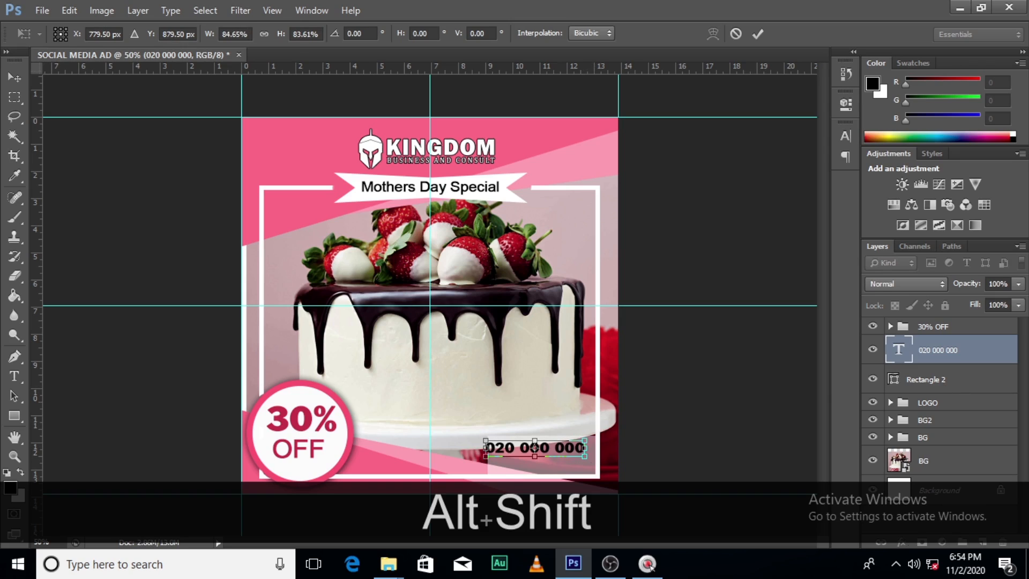
pyautogui.press('Return')
pyautogui.press('Right')
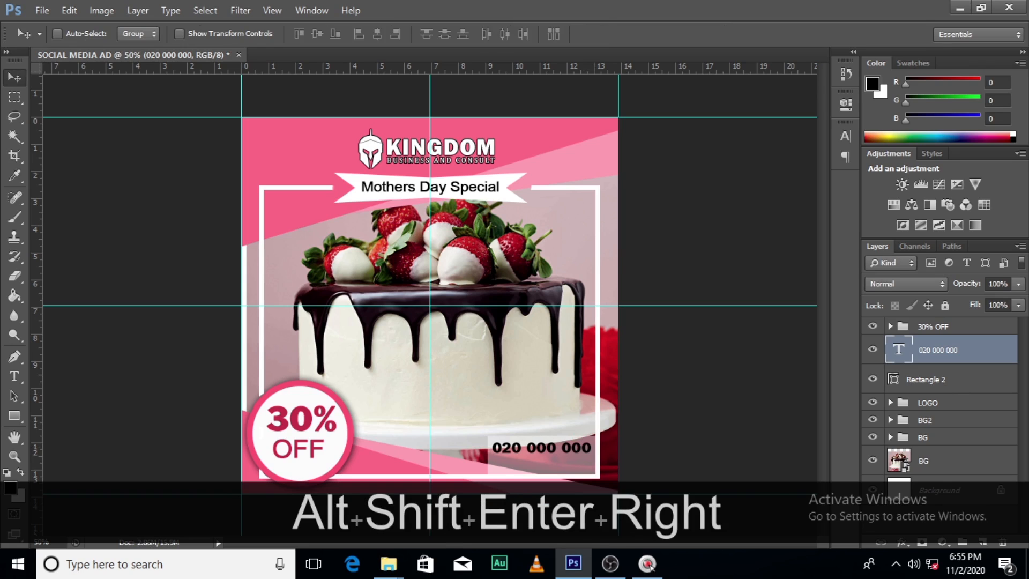
pyautogui.press('Right')
# Duplicate the phone number text layer and move the copy straight down to form a second line
pyautogui.hotkey('ctrl', 'j')
pyautogui.hotkey('shift', 'Down')
pyautogui.hotkey('shift', 'Down')
pyautogui.hotkey('shift', 'Down')
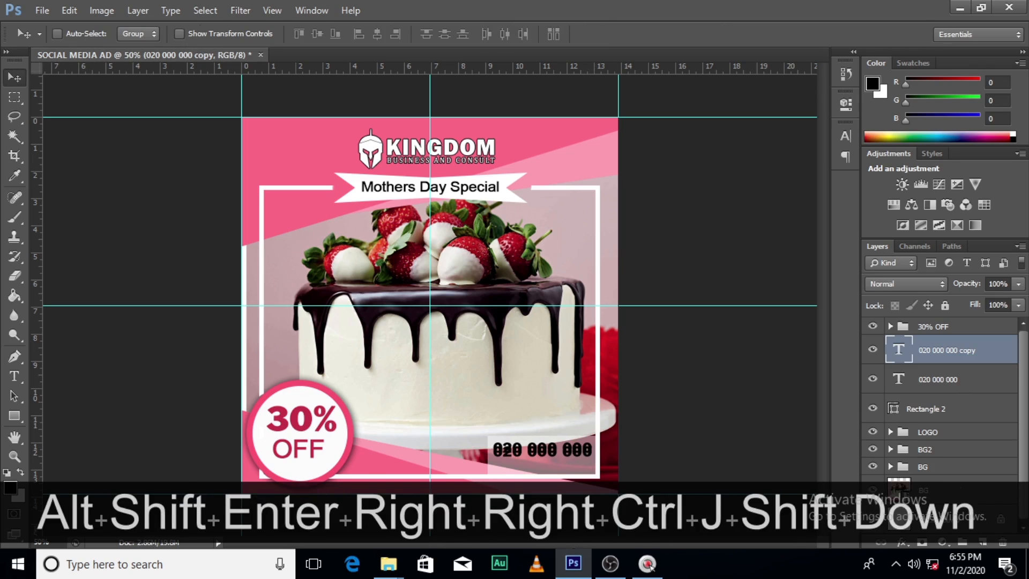
pyautogui.hotkey('shift', 'Down')
pyautogui.hotkey('shift', 'Down')
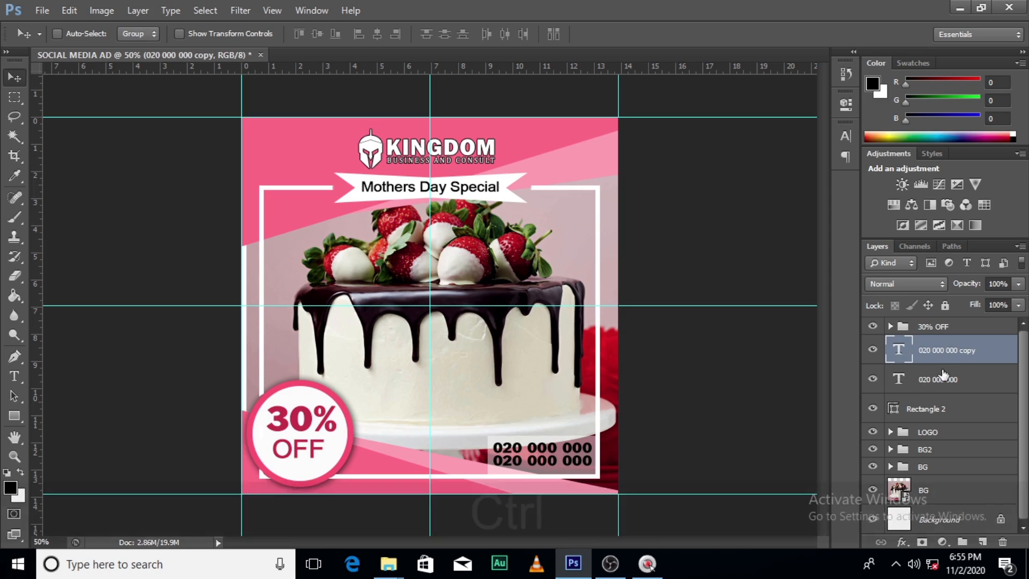
# Select both phone number text layers and nudge them down together inside the translucent box
pyautogui.keyDown('ctrl'); pyautogui.click(941, 378); pyautogui.keyUp('ctrl')
pyautogui.press('v')
pyautogui.press('Down')
pyautogui.press('Down')
pyautogui.press('Down')
pyautogui.press('Down')
pyautogui.press('Down')
pyautogui.press('Down')
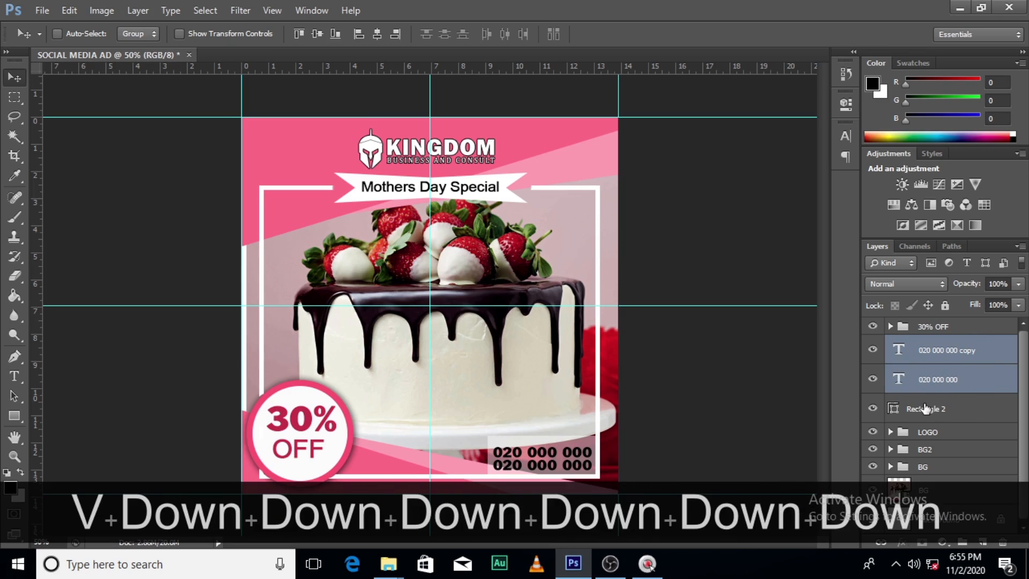
# Reduce the height of Rectangle 2 to about 91% by lowering its top edge towards the phone numbers
pyautogui.click(925, 409)
pyautogui.hotkey('ctrl', 't')
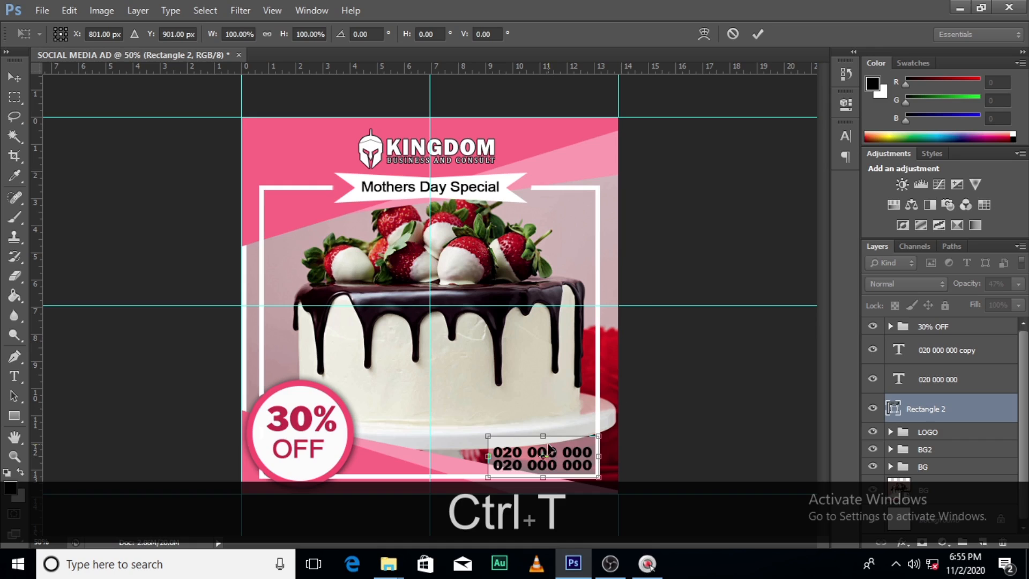
pyautogui.moveTo(543, 436); pyautogui.dragTo(542, 440)
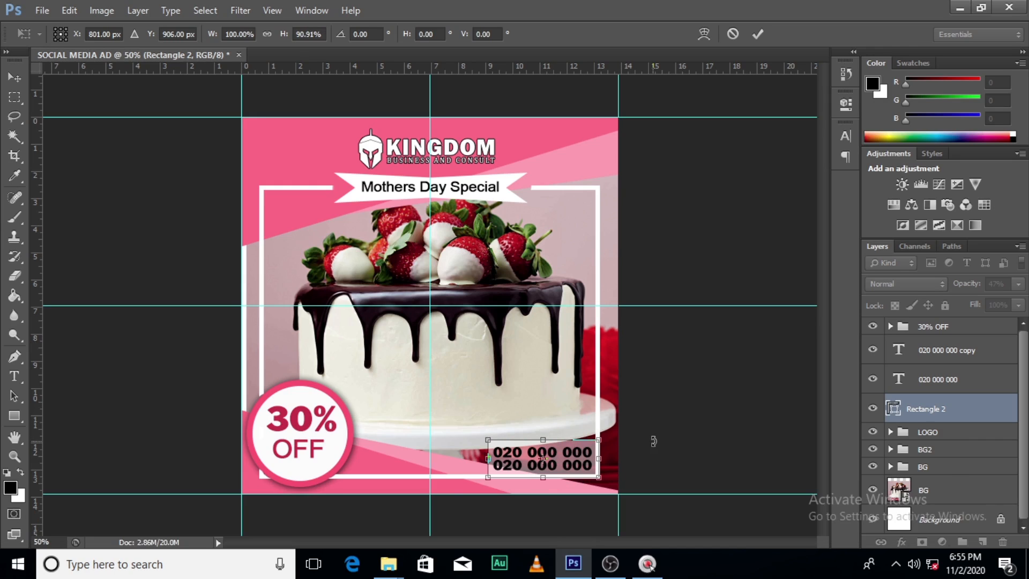
pyautogui.press('Return')
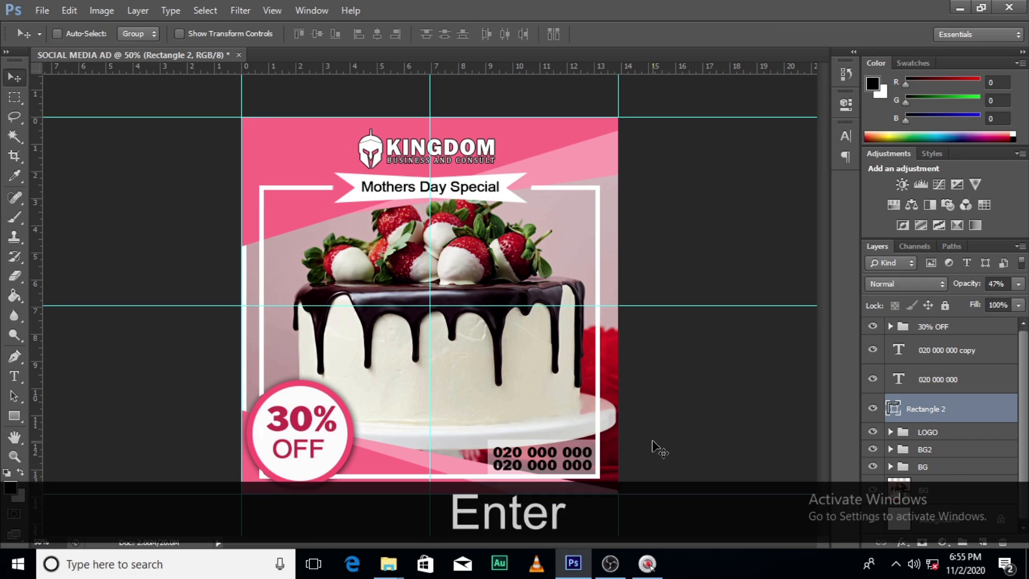
# Group both phone number text layers with Rectangle 2 and name the group tel
pyautogui.click(981, 357)
pyautogui.keyDown('shift'); pyautogui.click(953, 411); pyautogui.keyUp('shift')
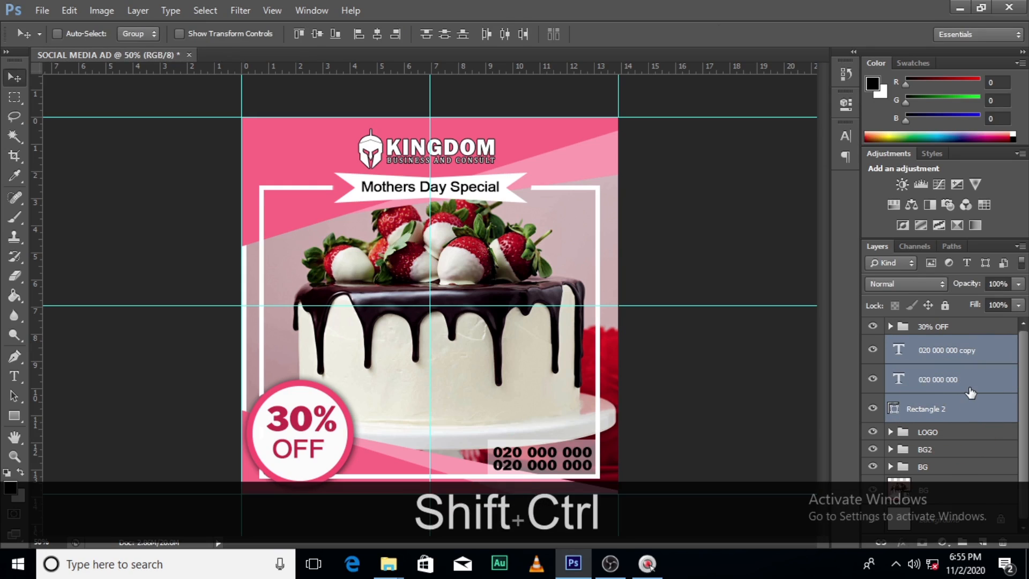
pyautogui.hotkey('ctrl', 'g')
pyautogui.doubleClick(931, 343)
pyautogui.press('capslock')
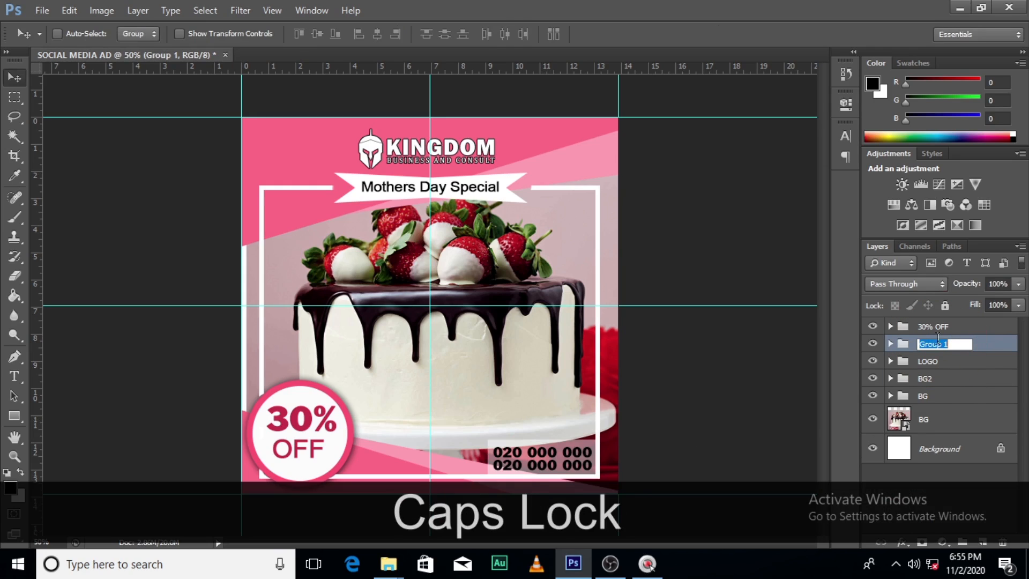
pyautogui.write('tel')
pyautogui.press('Return')
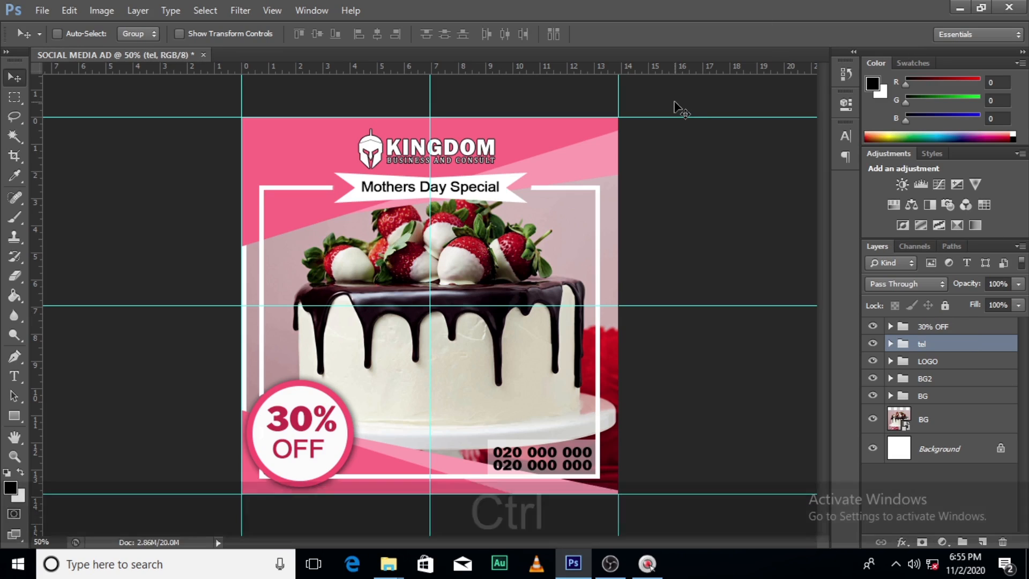
# Hide the guides to view the ad without guide lines
pyautogui.hotkey('ctrl', 'g')
pyautogui.hotkey('ctrl', 'z')
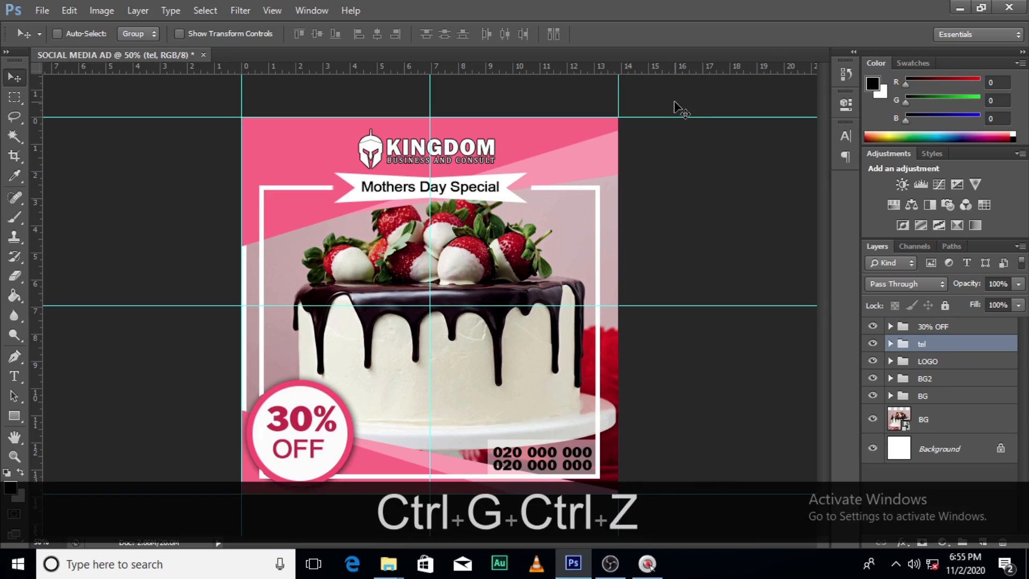
pyautogui.hotkey('ctrl', 'h')
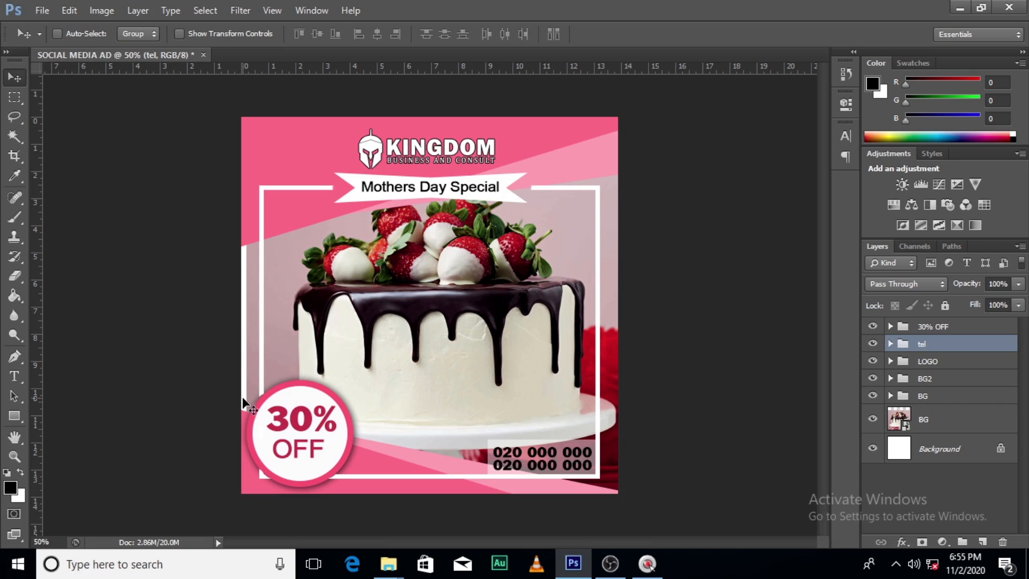
pyautogui.moveTo(246, 384); pyautogui.dragTo(250, 312)
pyautogui.hotkey('ctrl', 'z')
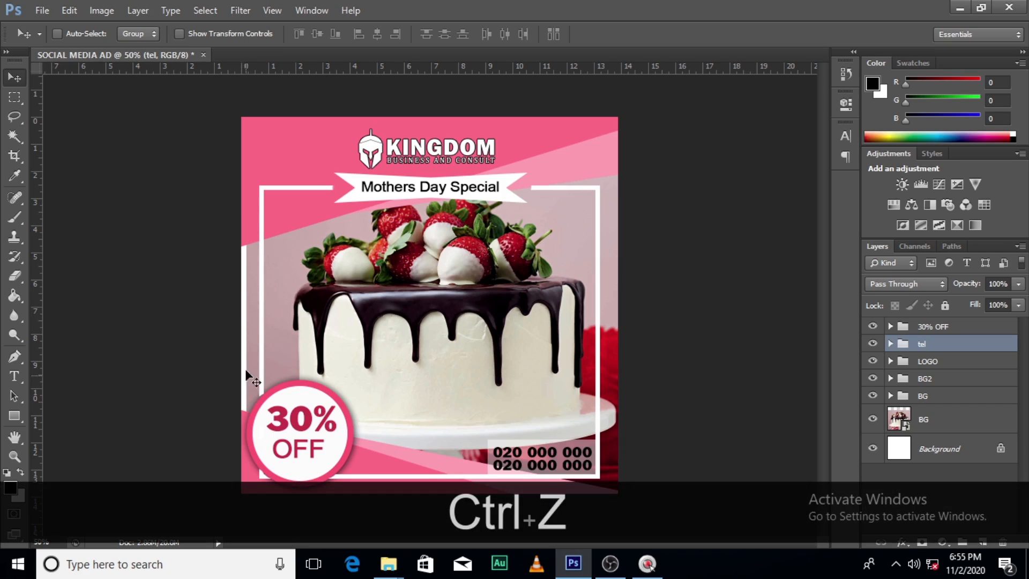
pyautogui.click(872, 420)
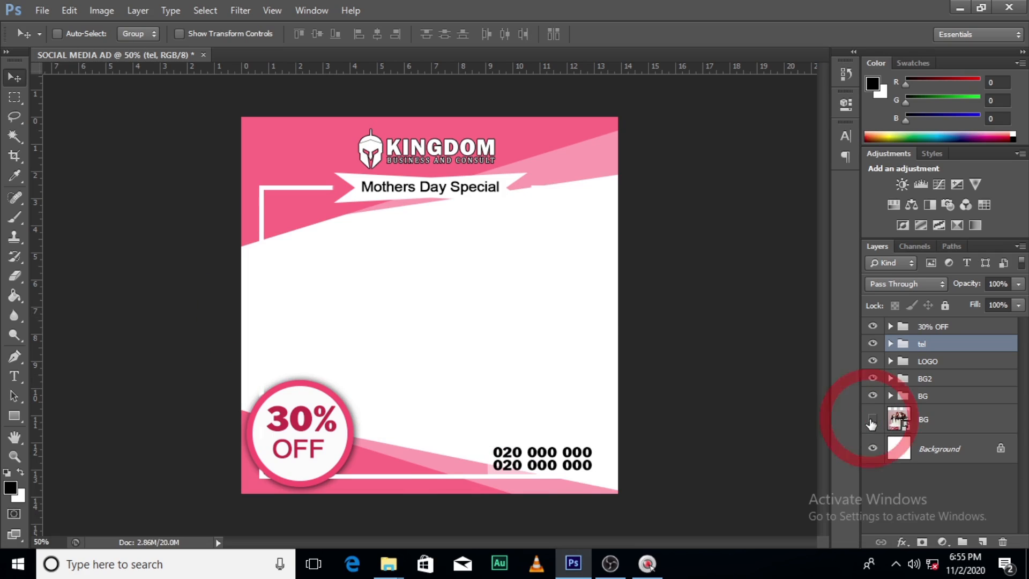
pyautogui.click(872, 420)
# Nudge the BG cake photo layer left to X 500 px so it covers the gap along the canvas's left edge
pyautogui.click(940, 423)
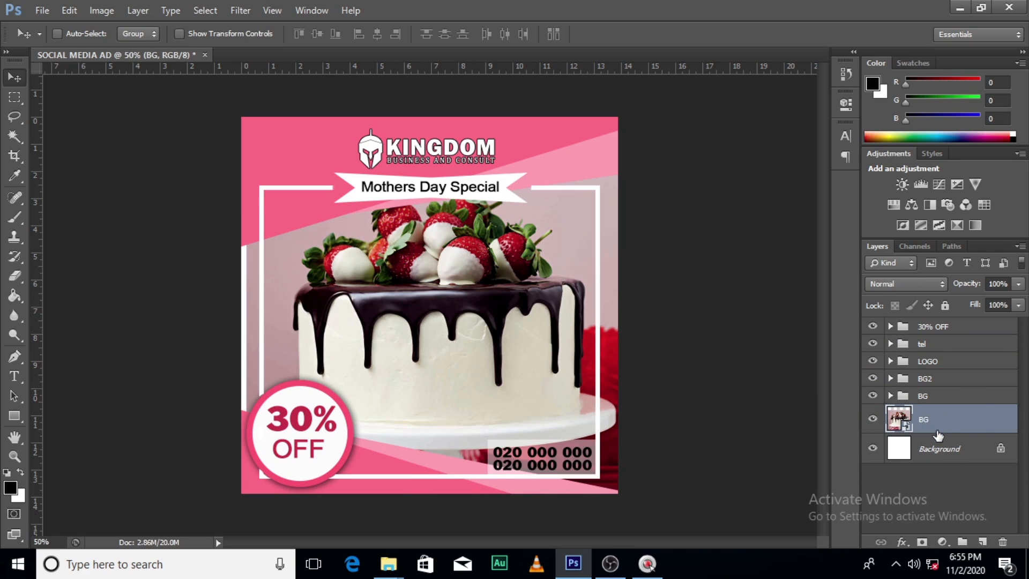
pyautogui.hotkey('ctrl', 't')
pyautogui.press('Left')
pyautogui.press('Left')
pyautogui.press('Left')
pyautogui.press('Left')
pyautogui.press('Left')
pyautogui.press('Left')
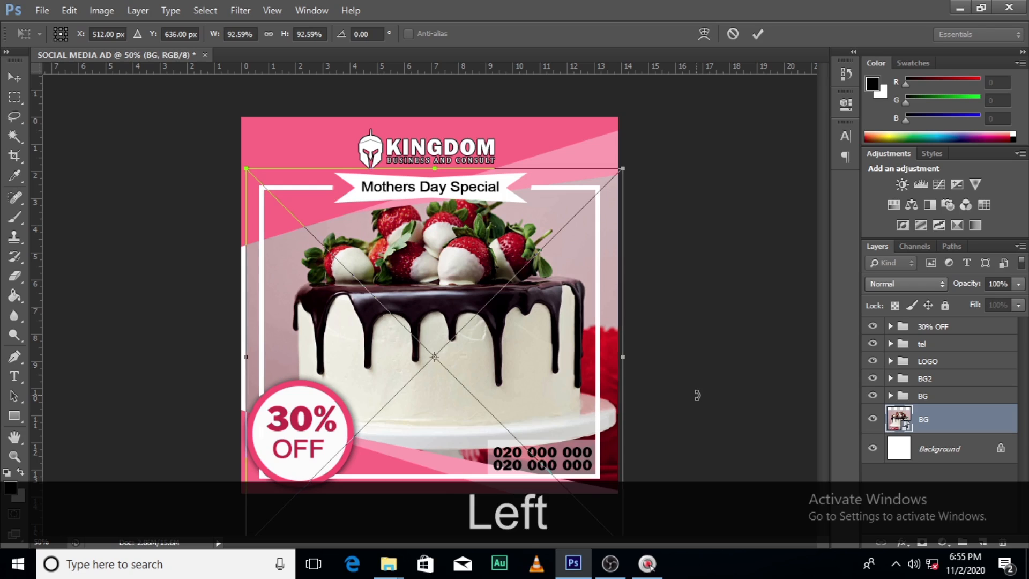
pyautogui.press('Left')
pyautogui.press('Left')
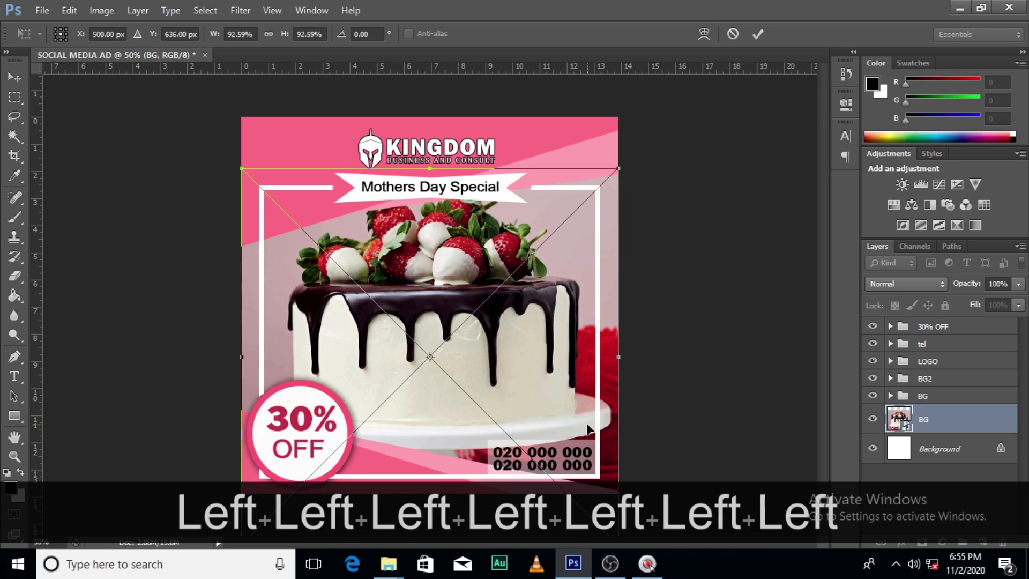
pyautogui.press('Return')
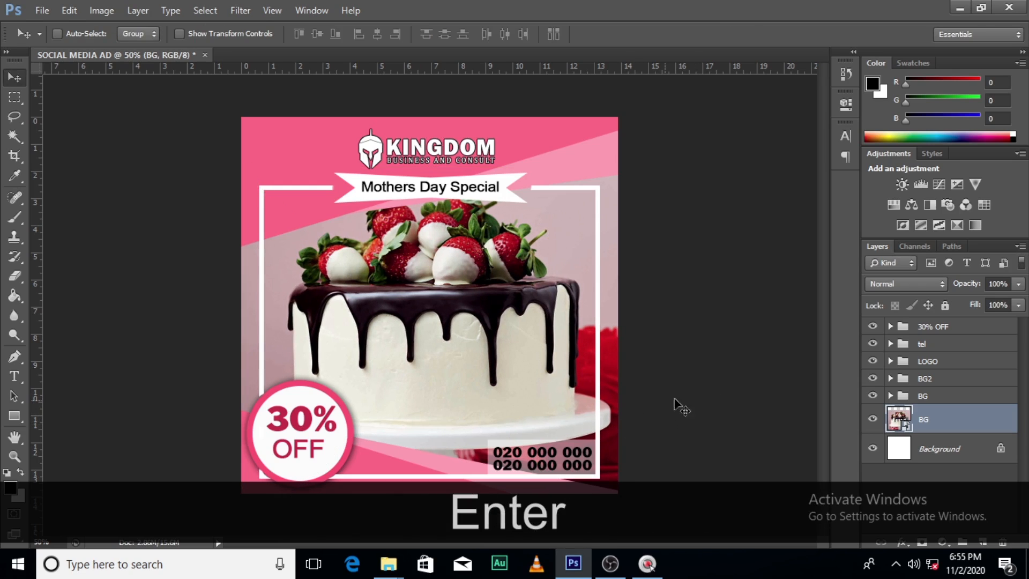